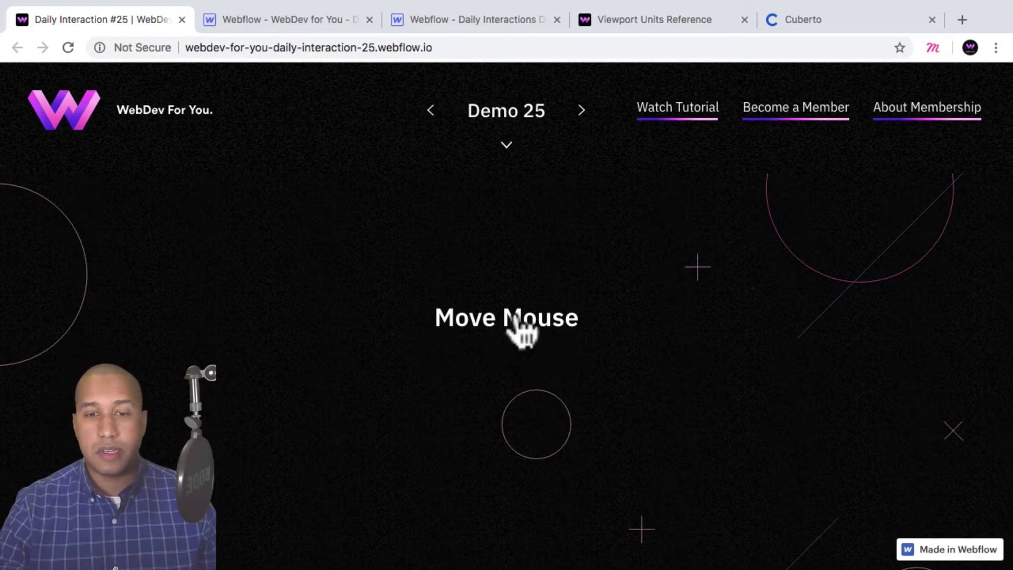
Step: View the cursor-following circle on the Cuberto website and on the Demo 25 page
{"action": "left_click", "coordinate": [826, 18]}
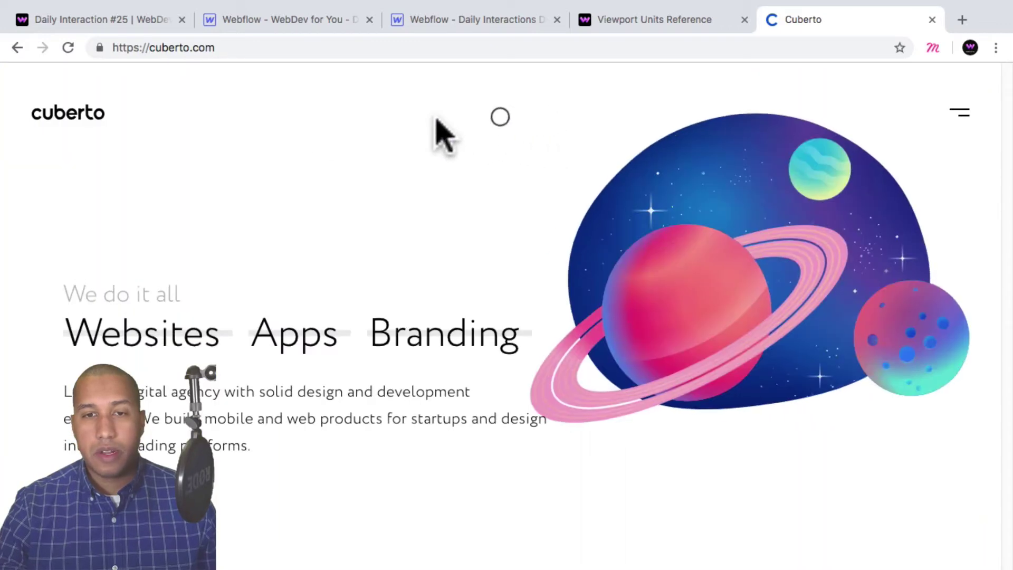
{"action": "left_click", "coordinate": [125, 23]}
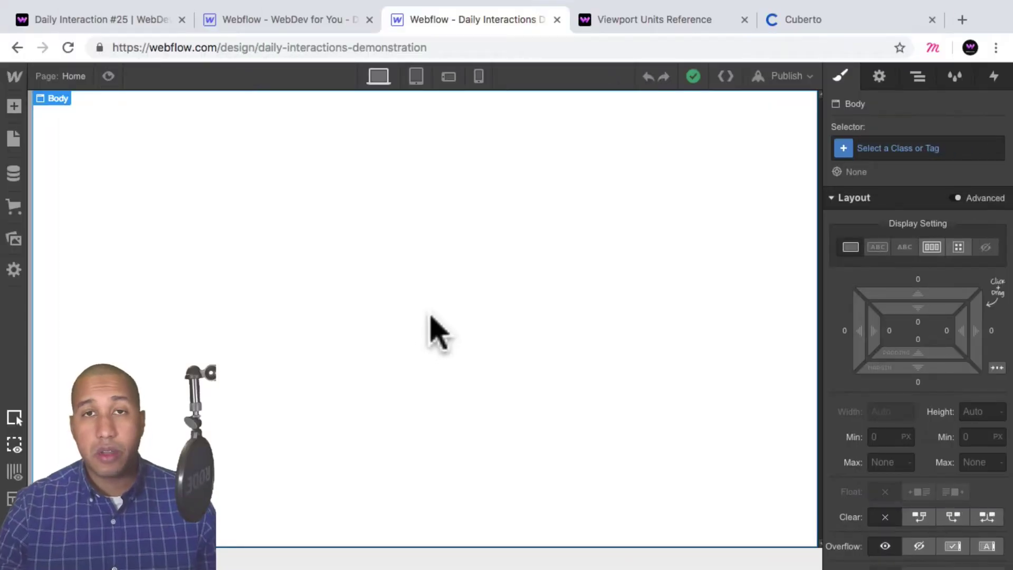
Step: Give the page body the new class d-25-body in the Daily Interactions project in Webflow
{"action": "left_click", "coordinate": [890, 148]}
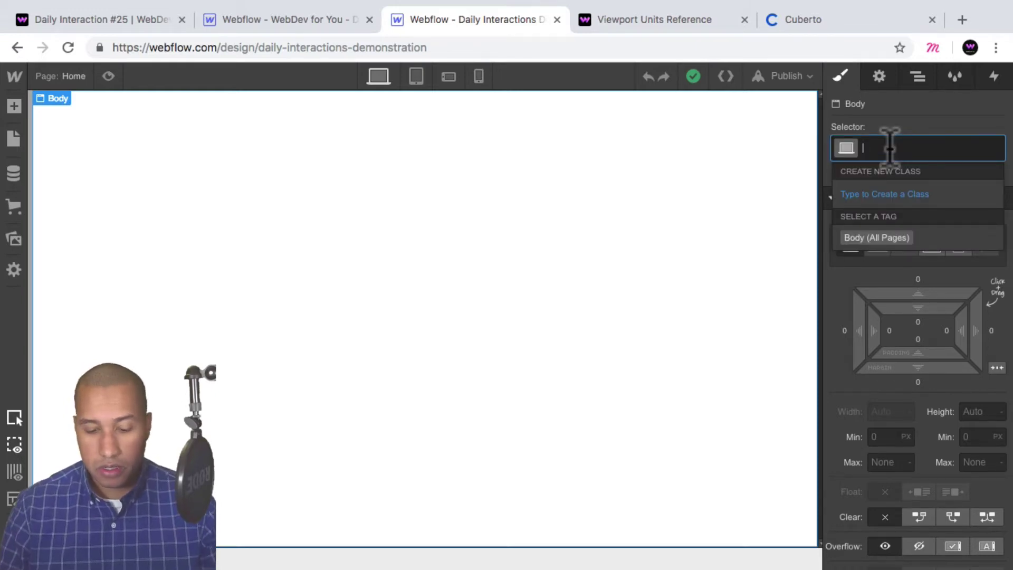
{"action": "type", "text": "d-"}
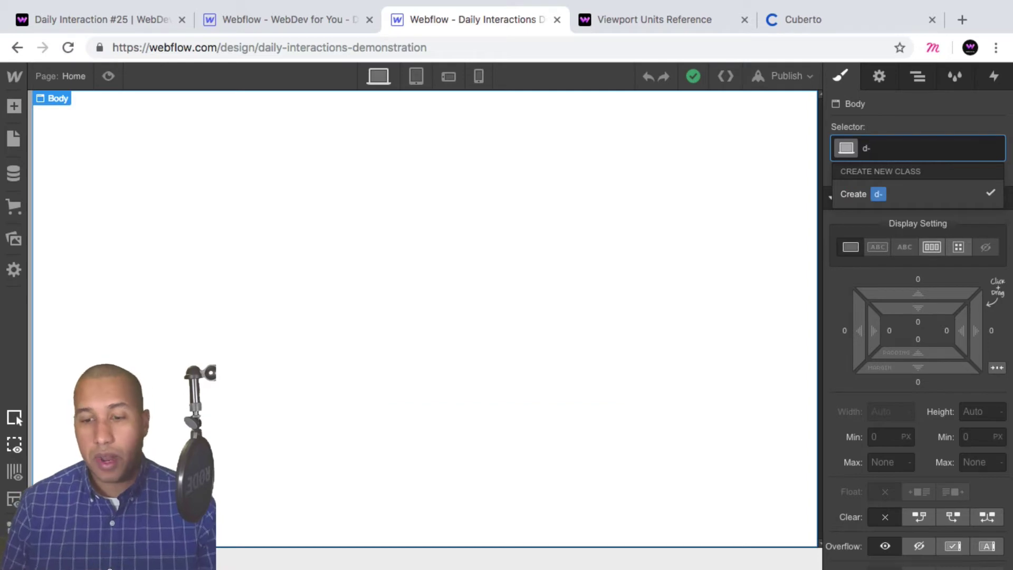
{"action": "type", "text": "25"}
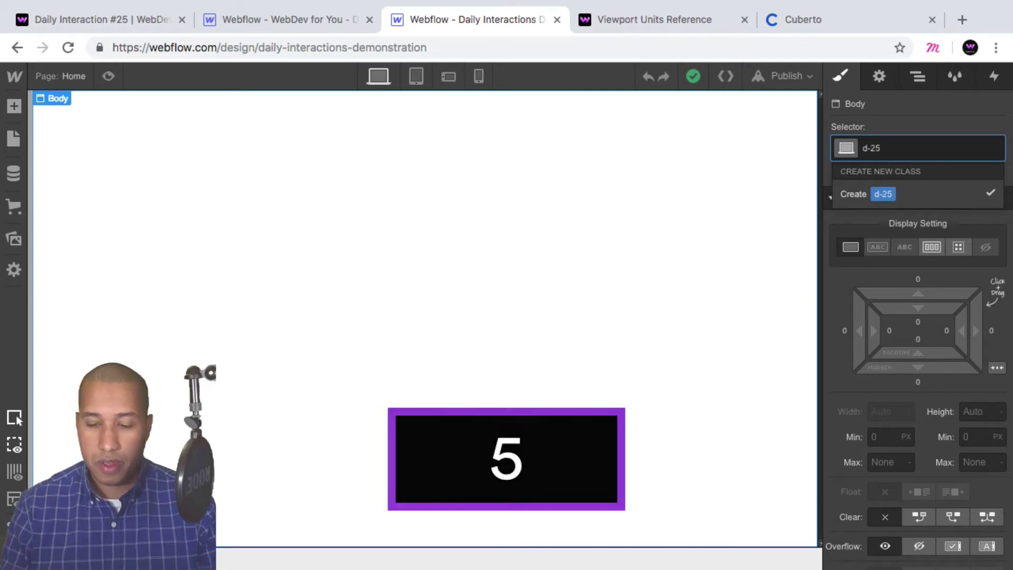
{"action": "type", "text": "-body"}
{"action": "key", "text": "Return"}
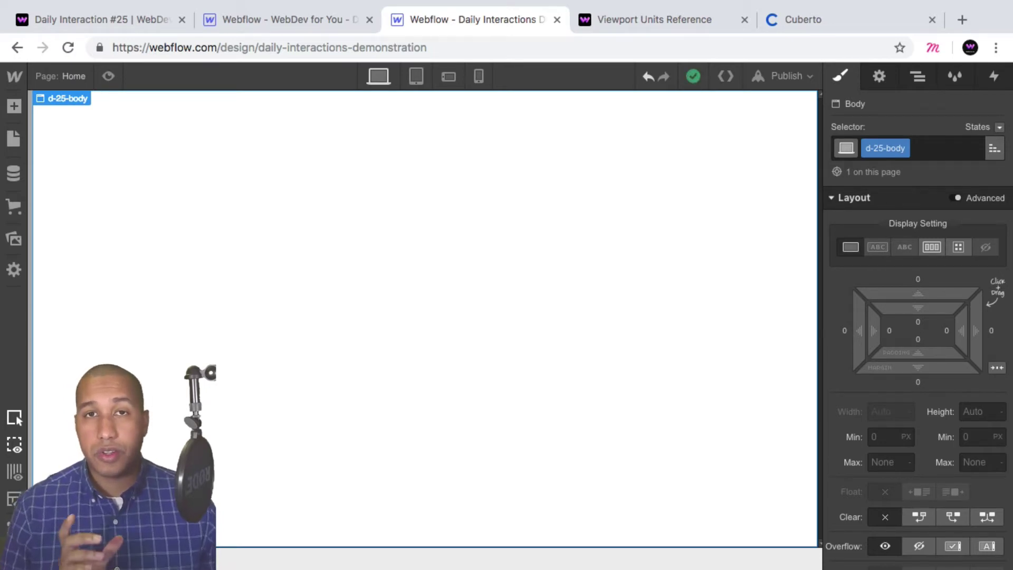
Step: Add a section to the page body and give it the new class d-25-section
{"action": "left_click", "coordinate": [13, 106]}
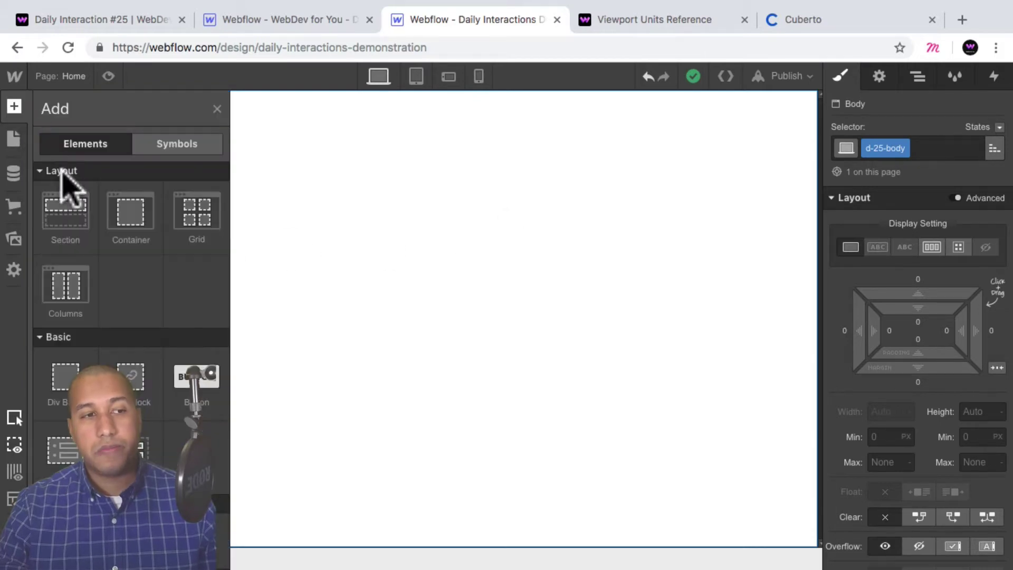
{"action": "left_click", "coordinate": [72, 216]}
{"action": "left_click", "coordinate": [920, 148]}
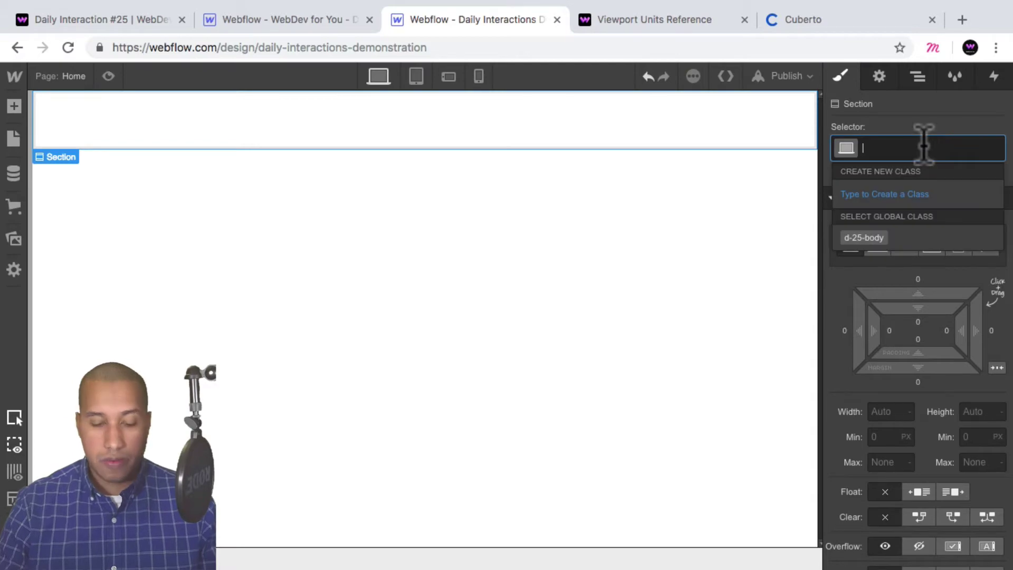
{"action": "type", "text": "d-25-sect"}
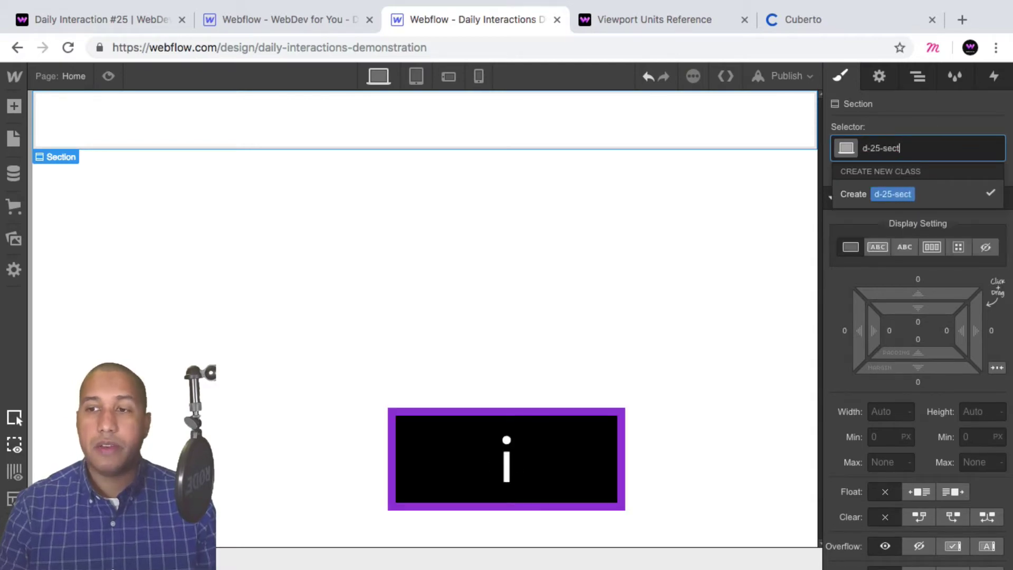
{"action": "type", "text": "ion"}
{"action": "key", "text": "Return"}
Step: Set the section's height to 100vh and its background color to black
{"action": "left_click", "coordinate": [976, 411]}
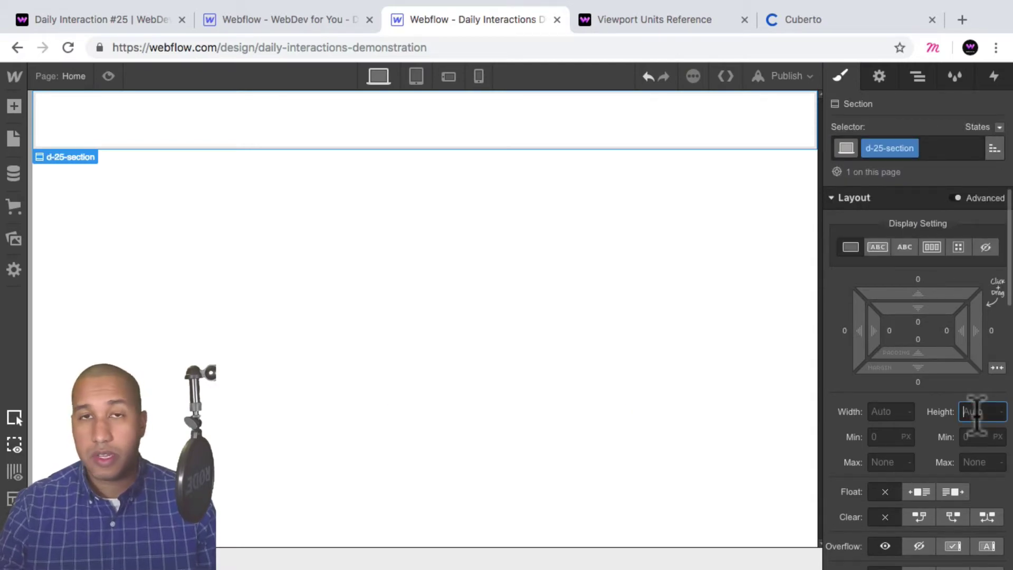
{"action": "type", "text": "100vh"}
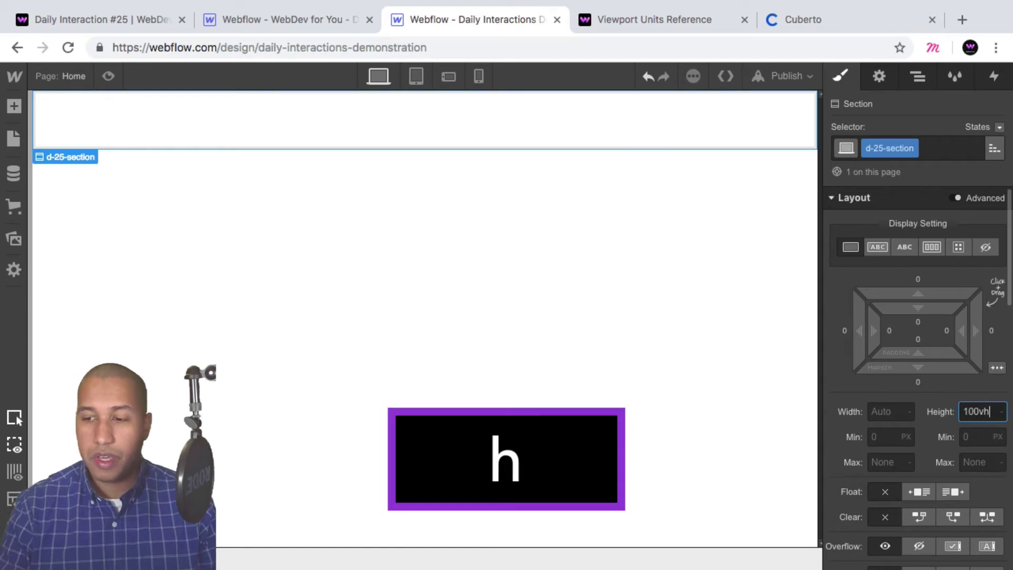
{"action": "key", "text": "Return"}
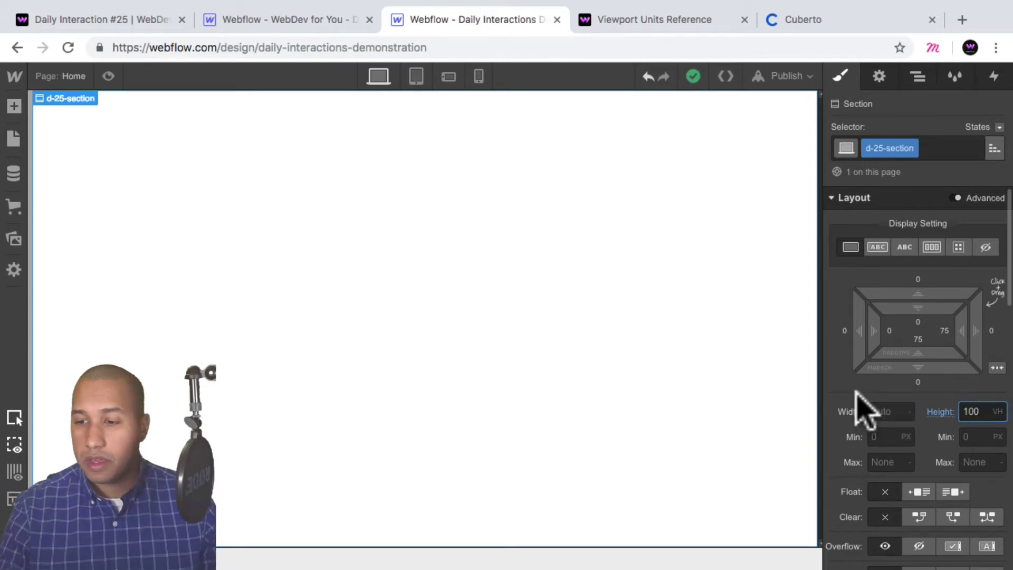
{"action": "scroll", "coordinate": [870, 410], "scroll_direction": "down", "scroll_amount": 10}
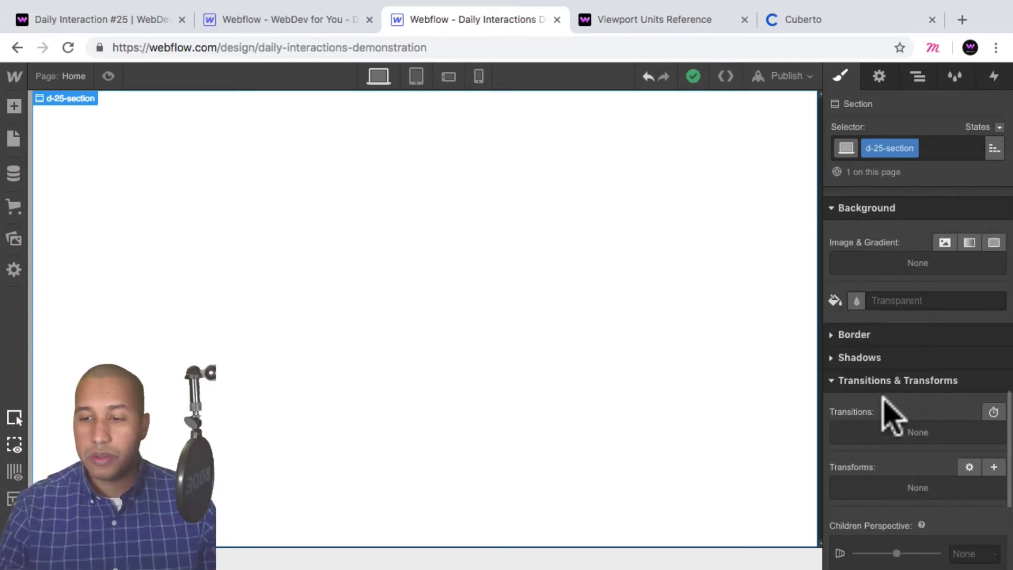
{"action": "left_click", "coordinate": [858, 303]}
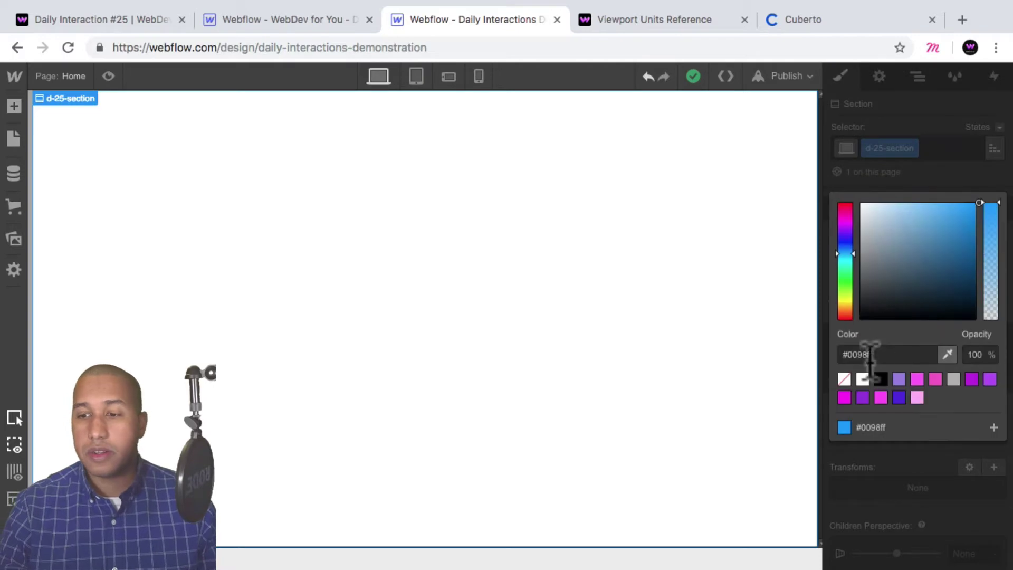
{"action": "left_click", "coordinate": [880, 379]}
Step: Make the section a horizontal flex layout with its children centered both horizontally and vertically
{"action": "scroll", "coordinate": [872, 322], "scroll_direction": "up", "scroll_amount": 10}
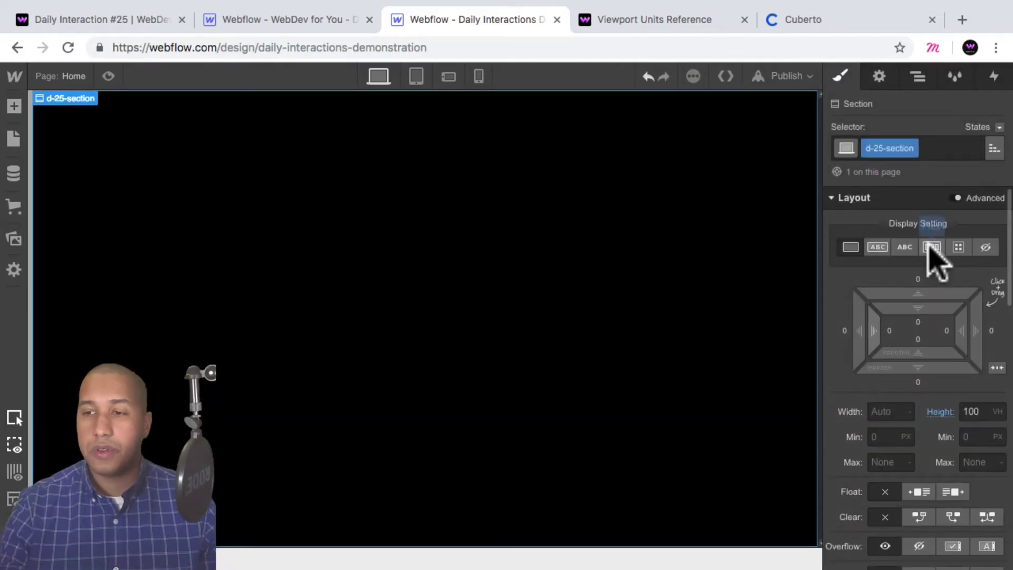
{"action": "left_click", "coordinate": [932, 247]}
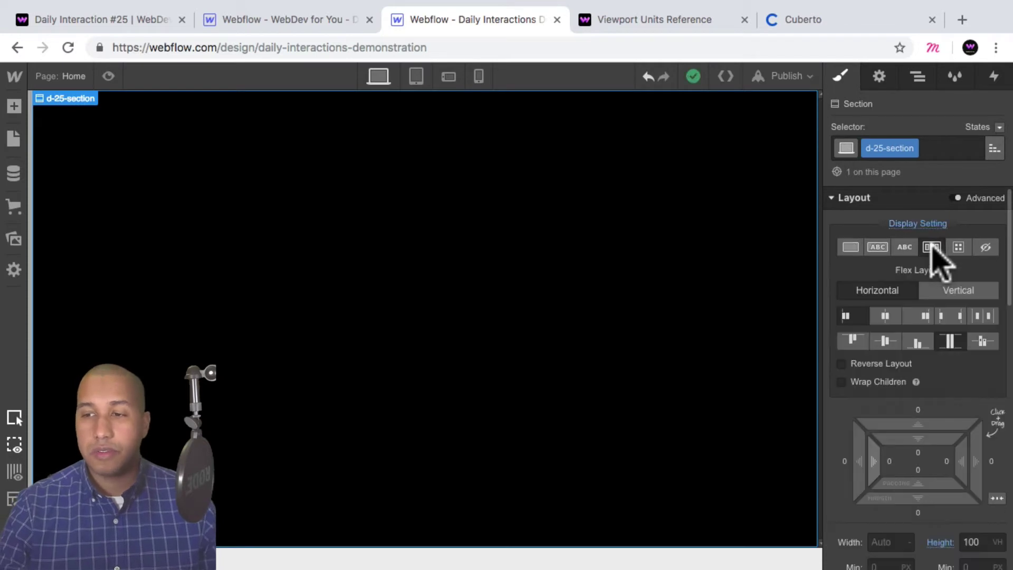
{"action": "left_click", "coordinate": [885, 312]}
{"action": "left_click", "coordinate": [885, 341]}
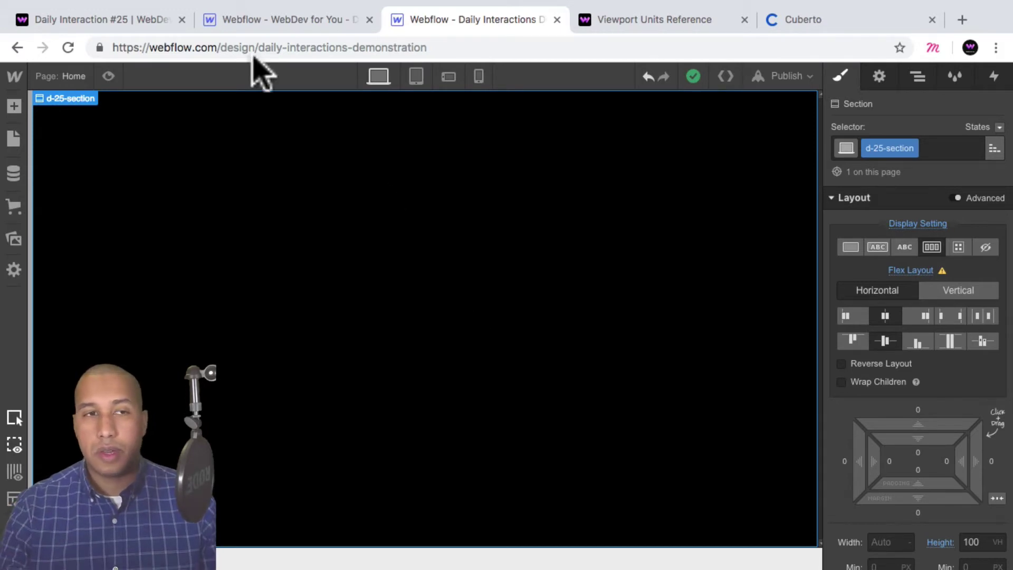
Step: Examine how the circle follows the mouse in Demo 25 and the vw/vh quadrants on the Viewport Units Reference page
{"action": "left_click", "coordinate": [103, 20]}
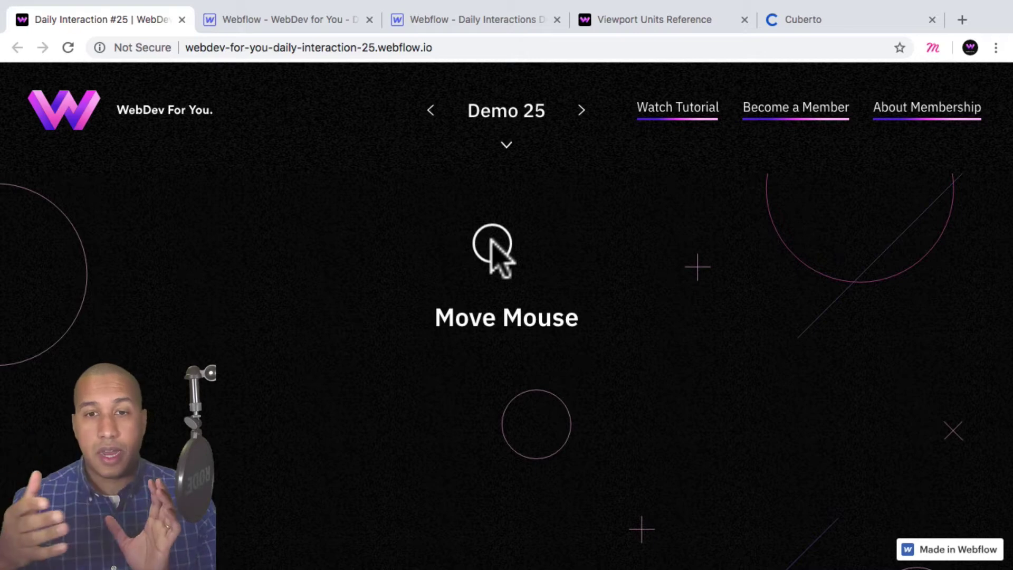
{"action": "left_click", "coordinate": [496, 11]}
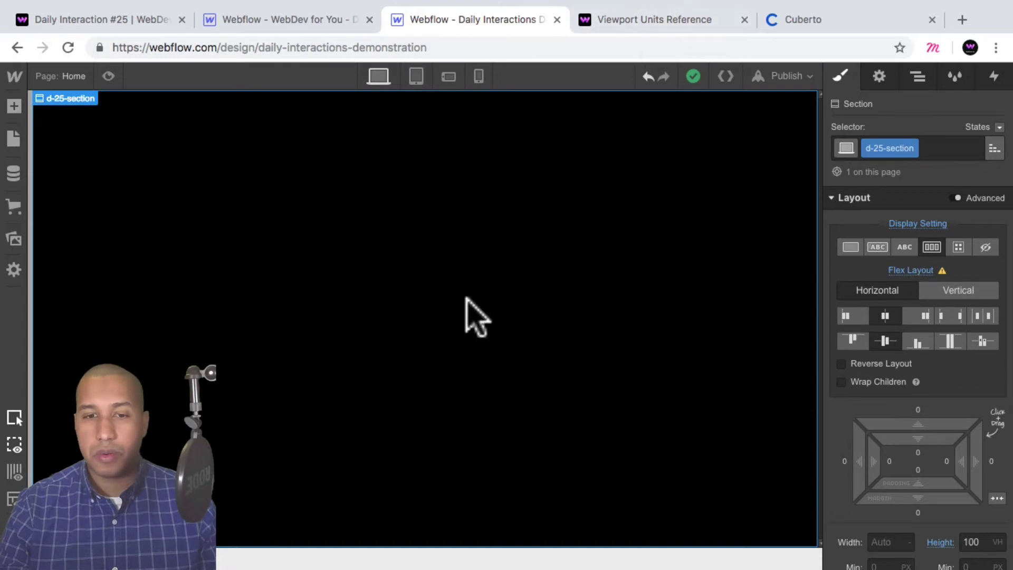
{"action": "left_click", "coordinate": [649, 21]}
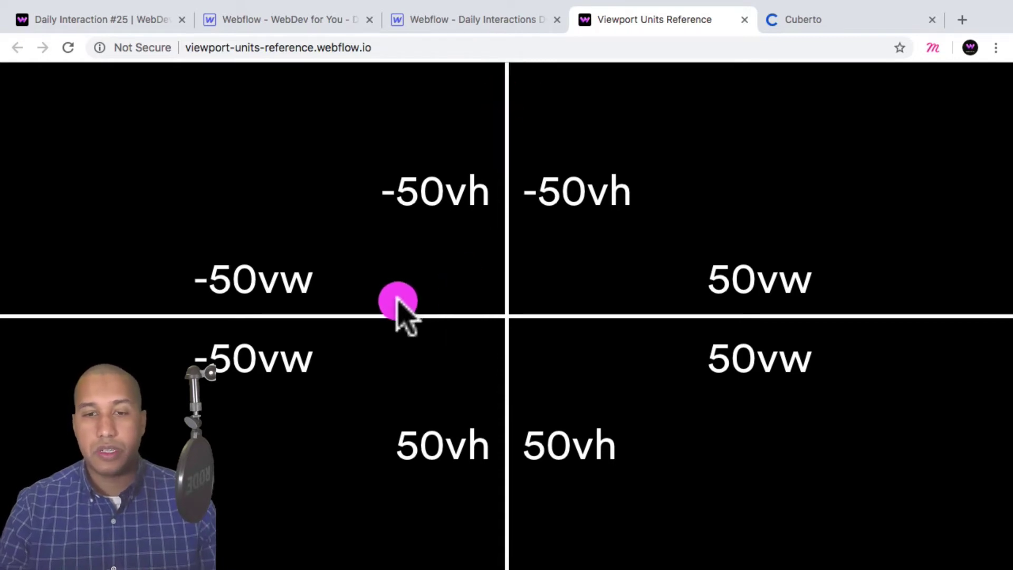
Step: Back in the Daily Interactions project in Webflow, add a div block inside the section with the new class d-25-circle
{"action": "left_click", "coordinate": [467, 20]}
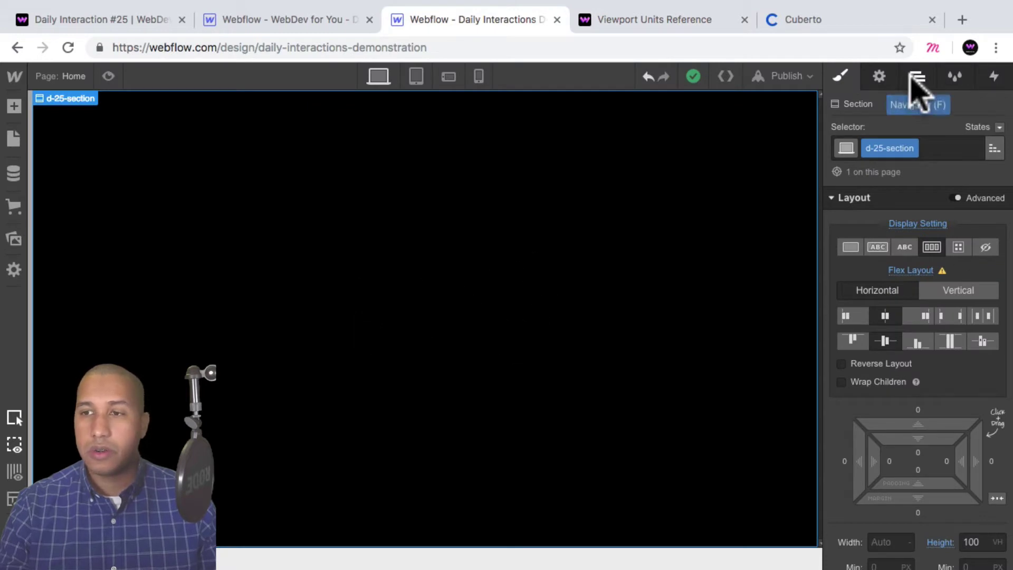
{"action": "left_click", "coordinate": [14, 105]}
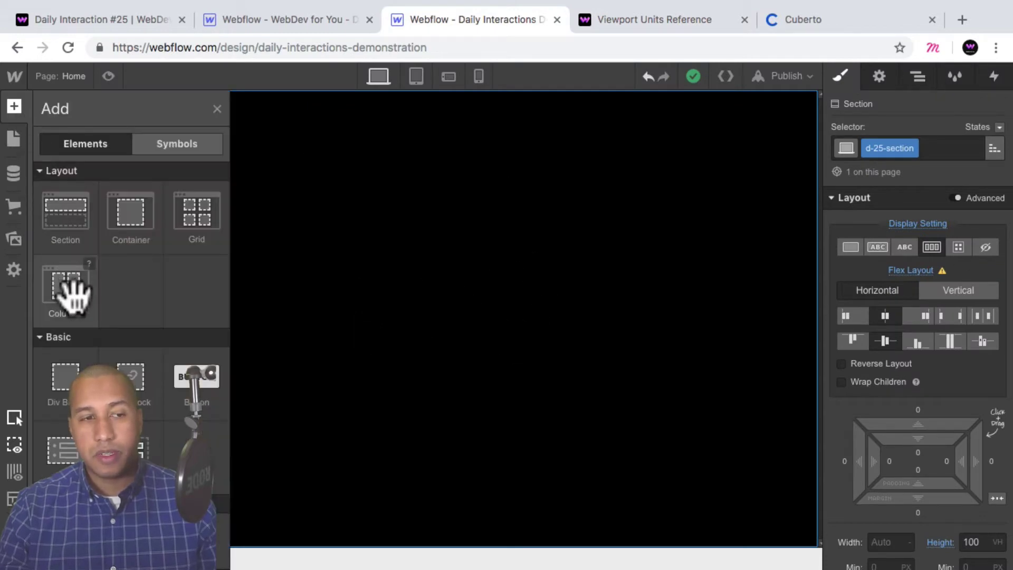
{"action": "left_click", "coordinate": [66, 377]}
{"action": "left_click", "coordinate": [914, 148]}
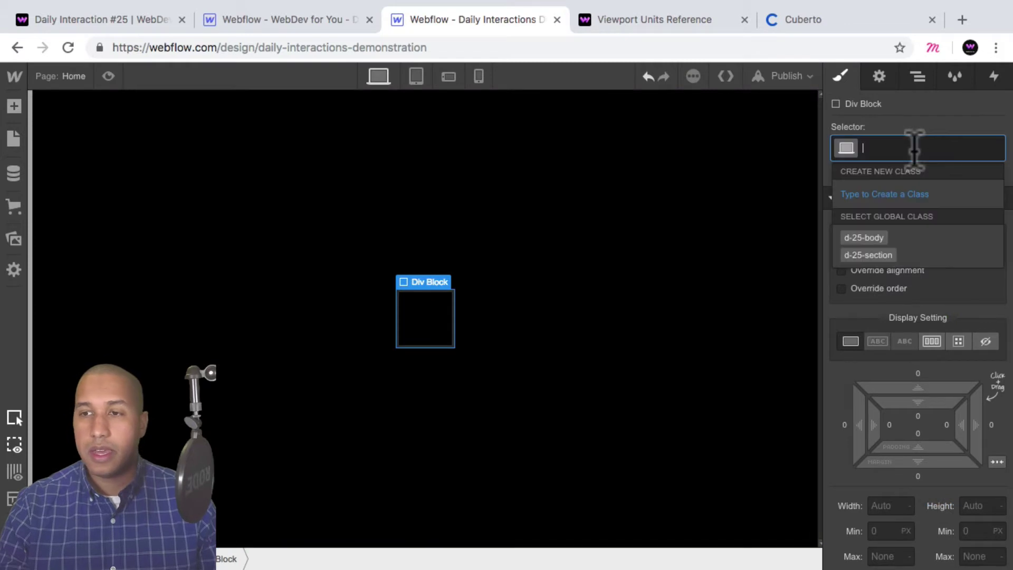
{"action": "type", "text": "d-25-"}
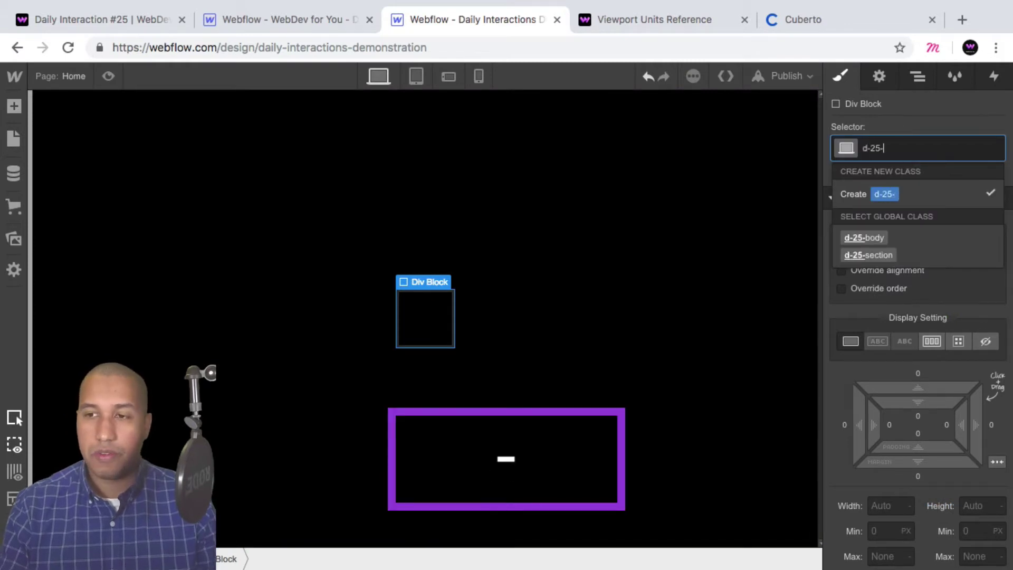
{"action": "type", "text": "circle"}
{"action": "key", "text": "Return"}
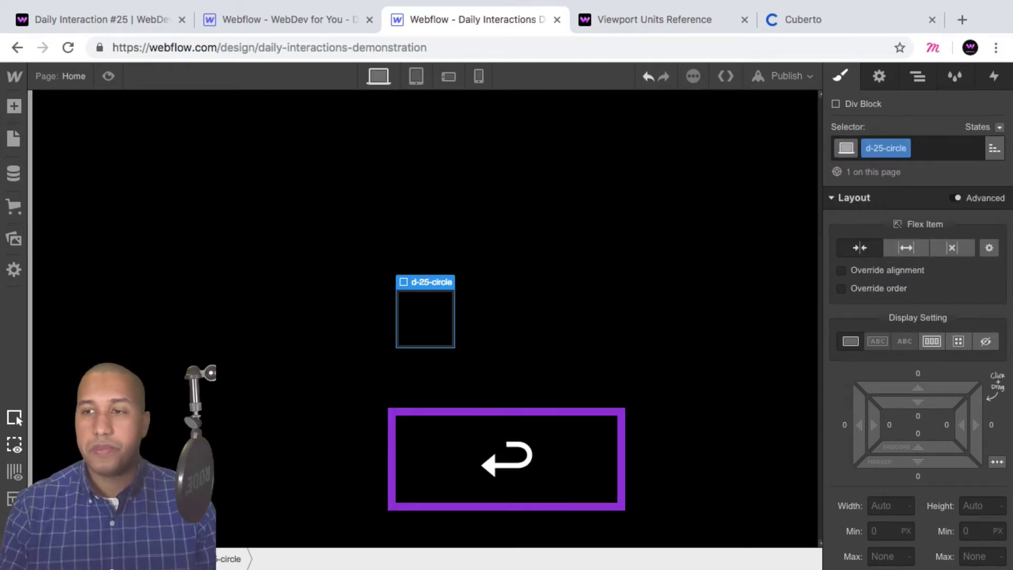
Step: Set the circle div block's width and height to 50 px each
{"action": "scroll", "coordinate": [964, 414], "scroll_direction": "down", "scroll_amount": 1}
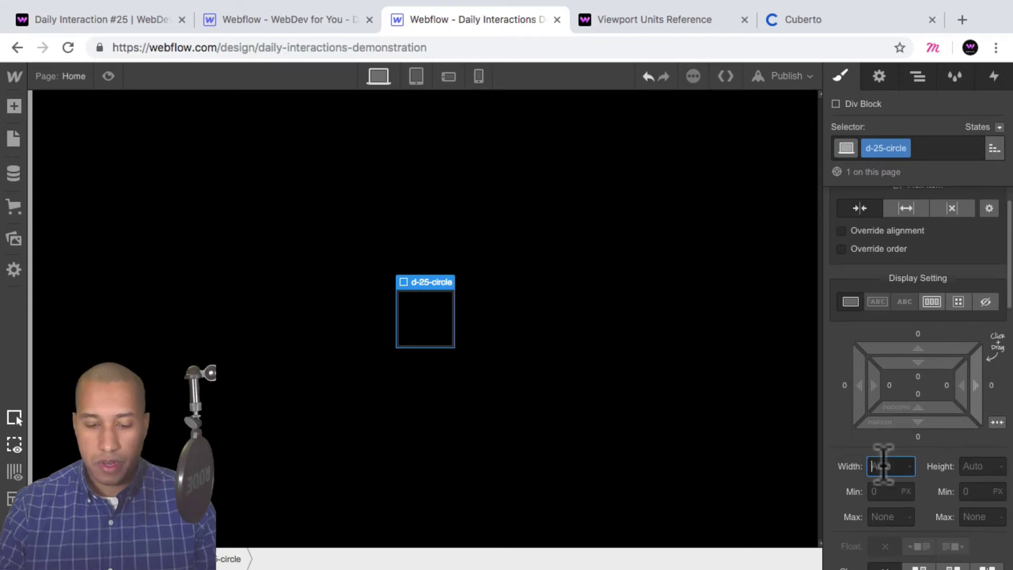
{"action": "type", "text": "50"}
{"action": "key", "text": "Tab"}
{"action": "type", "text": "50"}
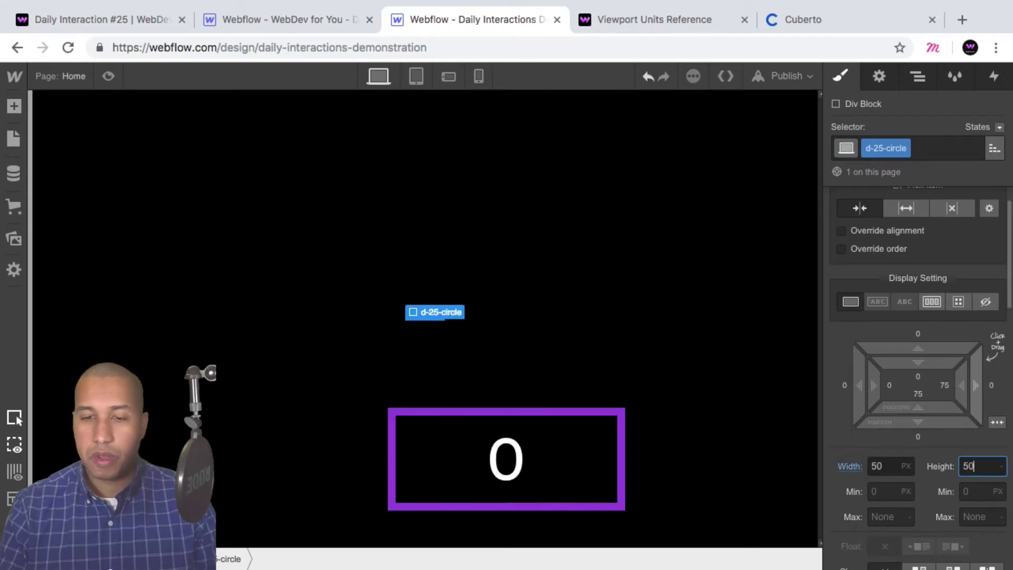
{"action": "key", "text": "Return"}
Step: Give the circle div block a solid white border 3 px wide on all sides
{"action": "scroll", "coordinate": [896, 380], "scroll_direction": "down", "scroll_amount": 5}
{"action": "scroll", "coordinate": [885, 369], "scroll_direction": "down", "scroll_amount": 10}
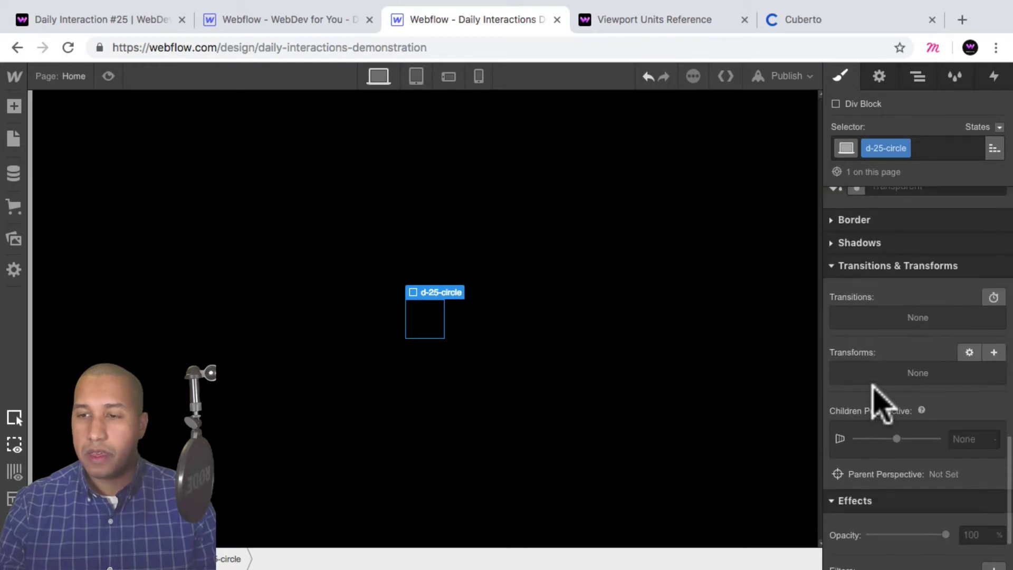
{"action": "scroll", "coordinate": [882, 402], "scroll_direction": "up", "scroll_amount": 5}
{"action": "left_click", "coordinate": [839, 460]}
{"action": "scroll", "coordinate": [886, 448], "scroll_direction": "down", "scroll_amount": 3}
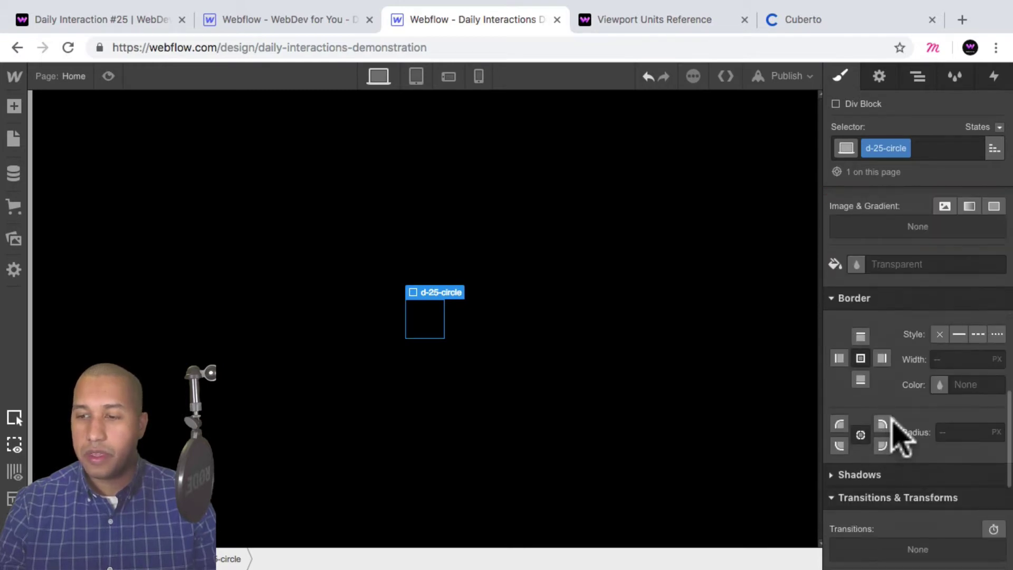
{"action": "left_click", "coordinate": [959, 343]}
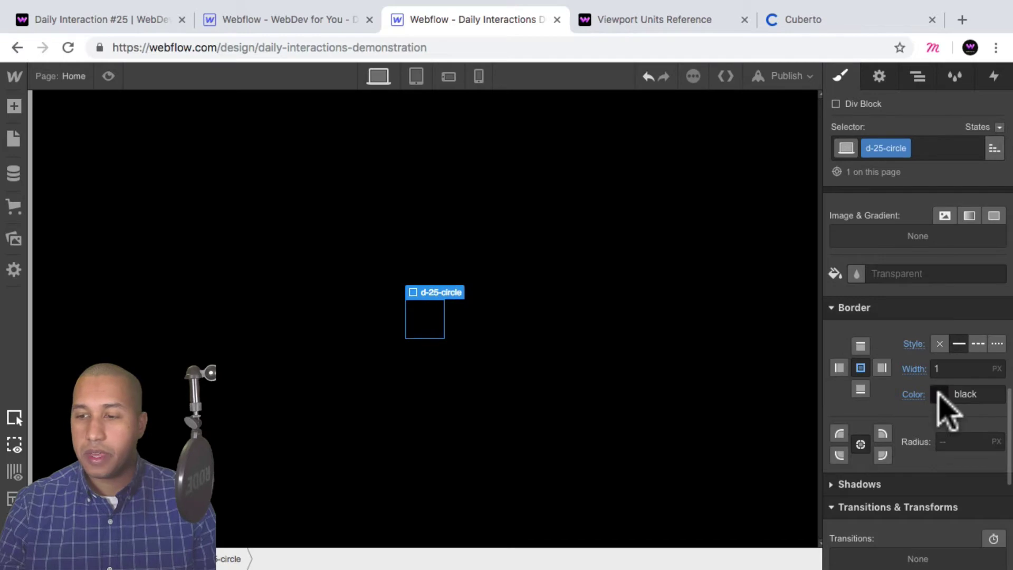
{"action": "left_click", "coordinate": [938, 394]}
{"action": "left_click", "coordinate": [863, 317]}
{"action": "left_click", "coordinate": [954, 368]}
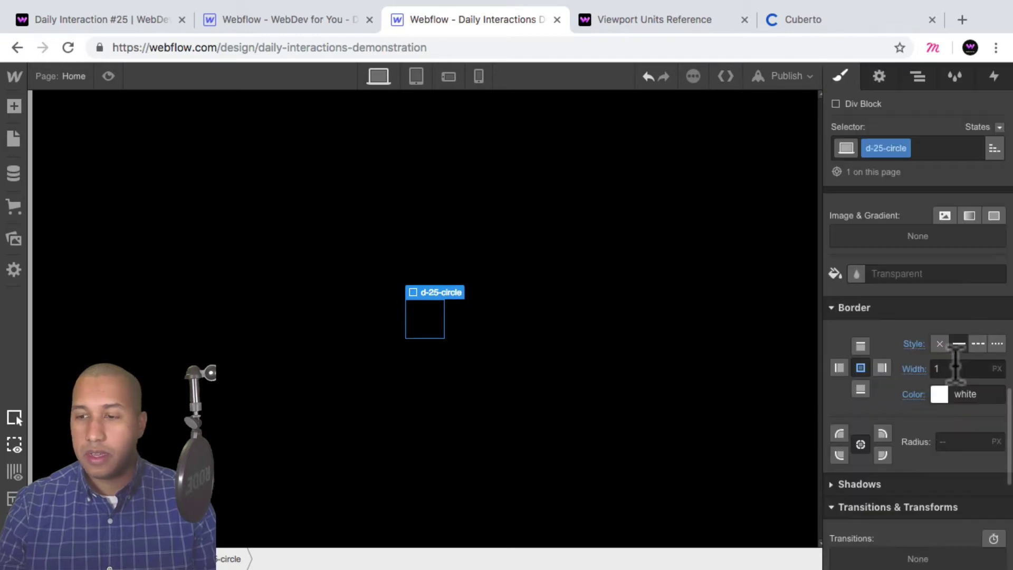
{"action": "type", "text": "3"}
{"action": "key", "text": "Return"}
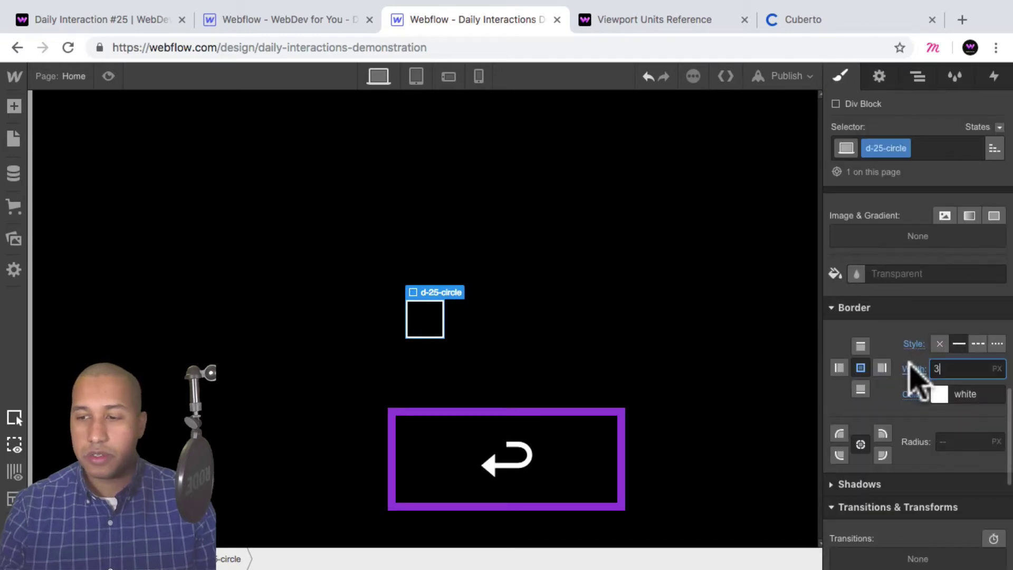
Step: Set the circle div block's corner radius to 50%
{"action": "scroll", "coordinate": [918, 380], "scroll_direction": "down", "scroll_amount": 1}
{"action": "left_click", "coordinate": [954, 411]}
{"action": "type", "text": "50%"}
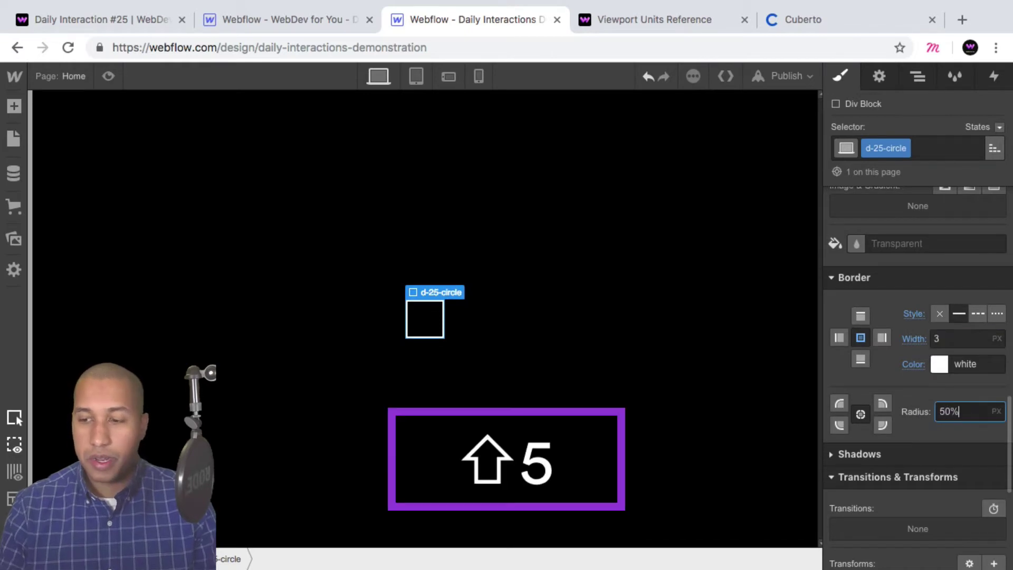
{"action": "key", "text": "Return"}
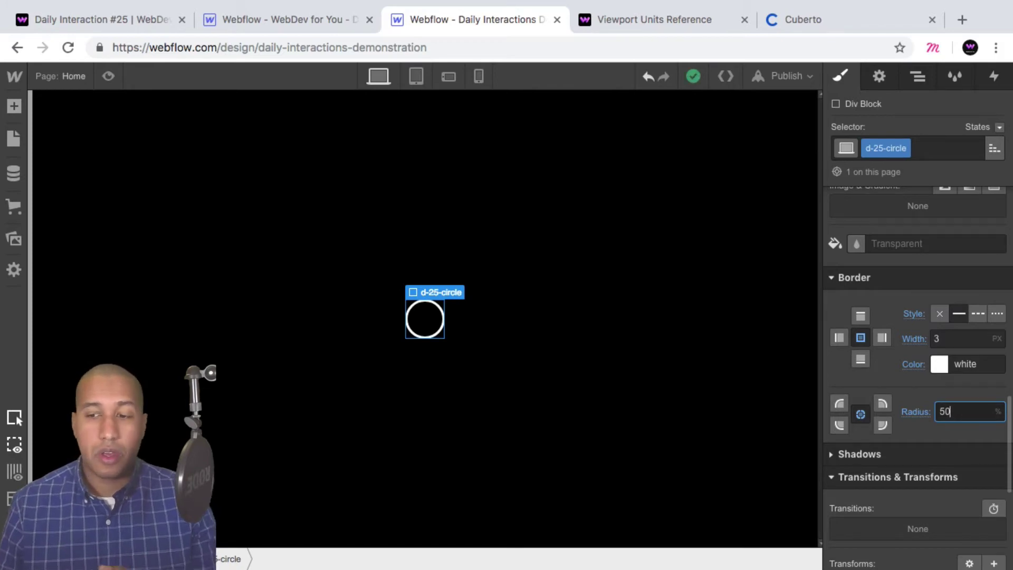
Step: Set the circle div block's position to fixed
{"action": "scroll", "coordinate": [945, 317], "scroll_direction": "down", "scroll_amount": 2}
{"action": "left_click", "coordinate": [946, 279]}
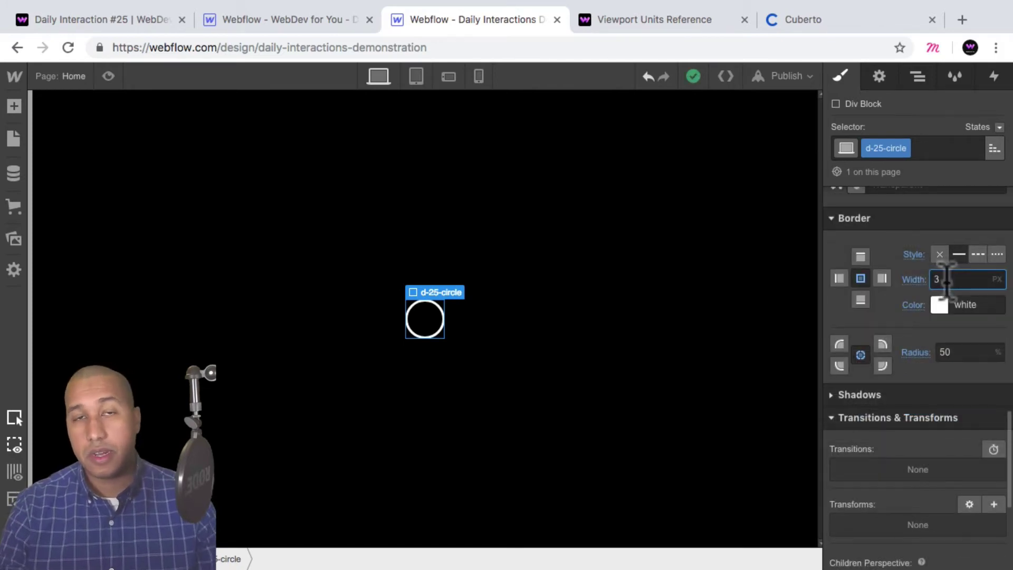
{"action": "scroll", "coordinate": [947, 288], "scroll_direction": "up", "scroll_amount": 10}
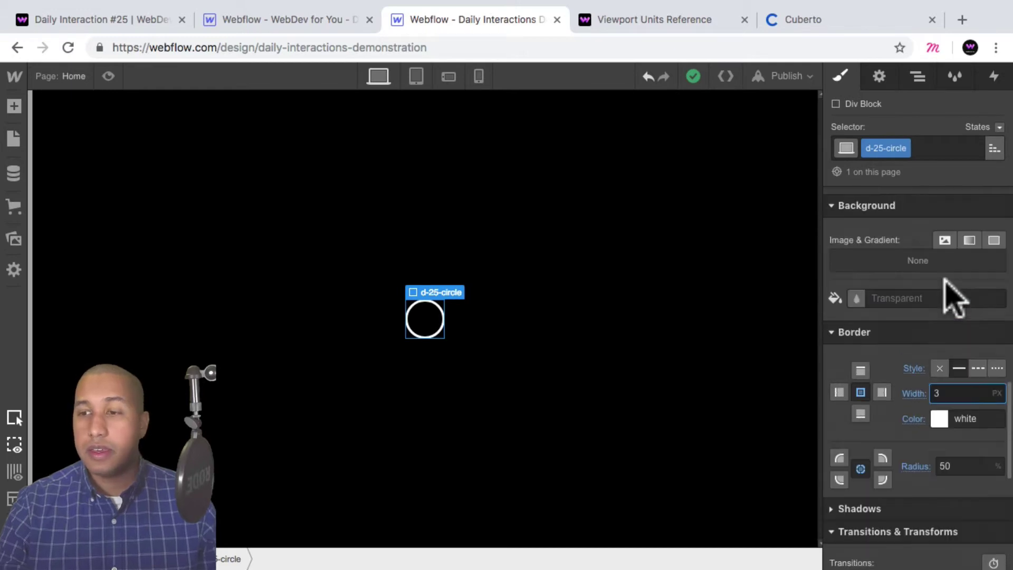
{"action": "scroll", "coordinate": [949, 300], "scroll_direction": "up", "scroll_amount": 1}
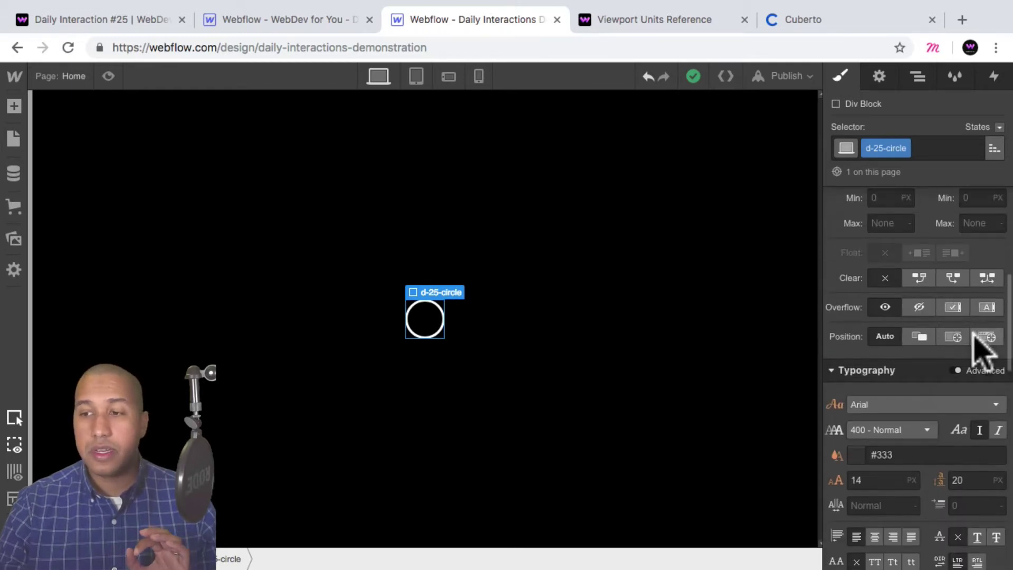
{"action": "left_click", "coordinate": [985, 336]}
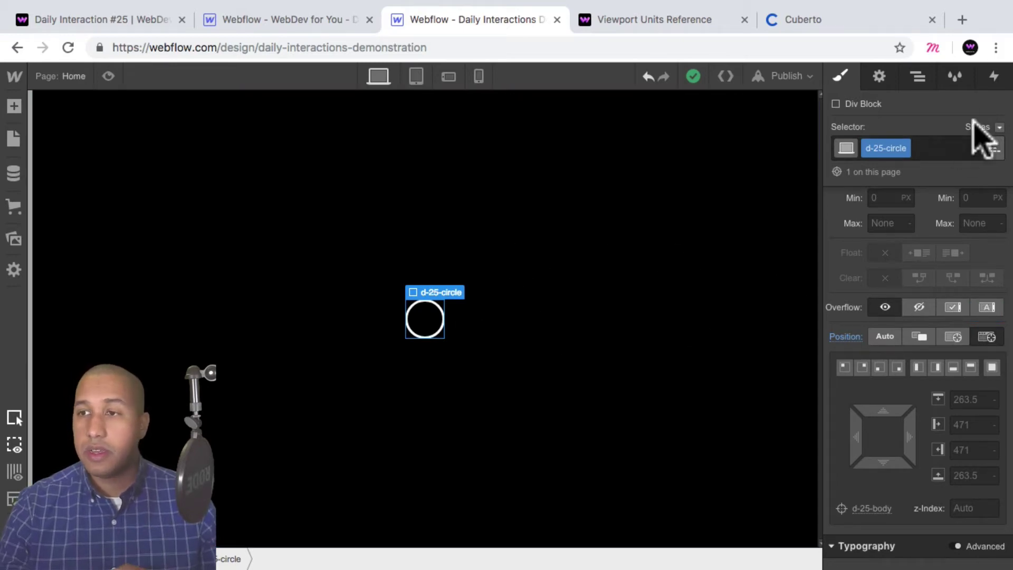
Step: Add a Mouse Move in Viewport page trigger with Play Mouse Animation as its action
{"action": "left_click", "coordinate": [994, 77]}
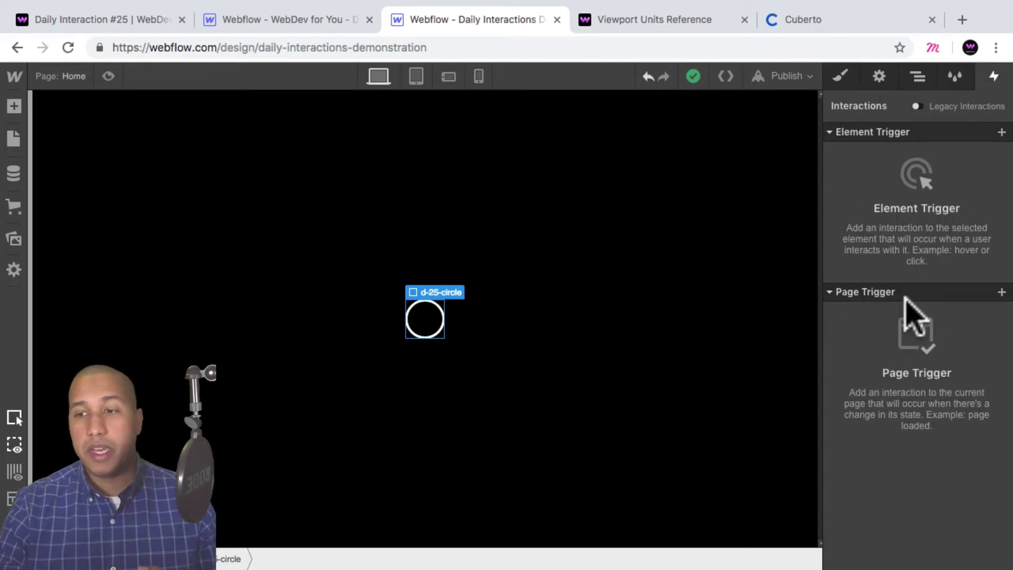
{"action": "left_click", "coordinate": [1001, 290]}
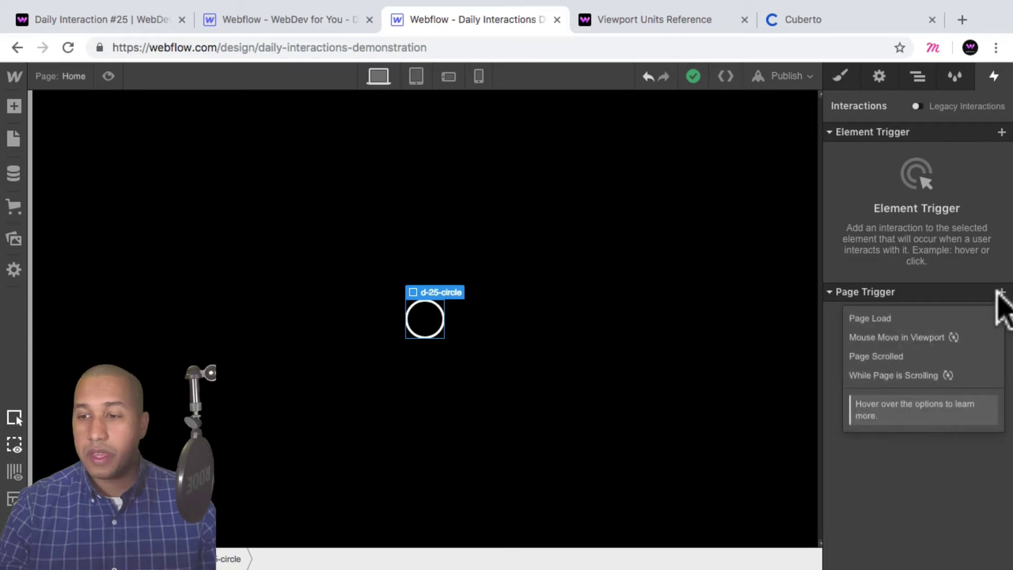
{"action": "left_click", "coordinate": [908, 336]}
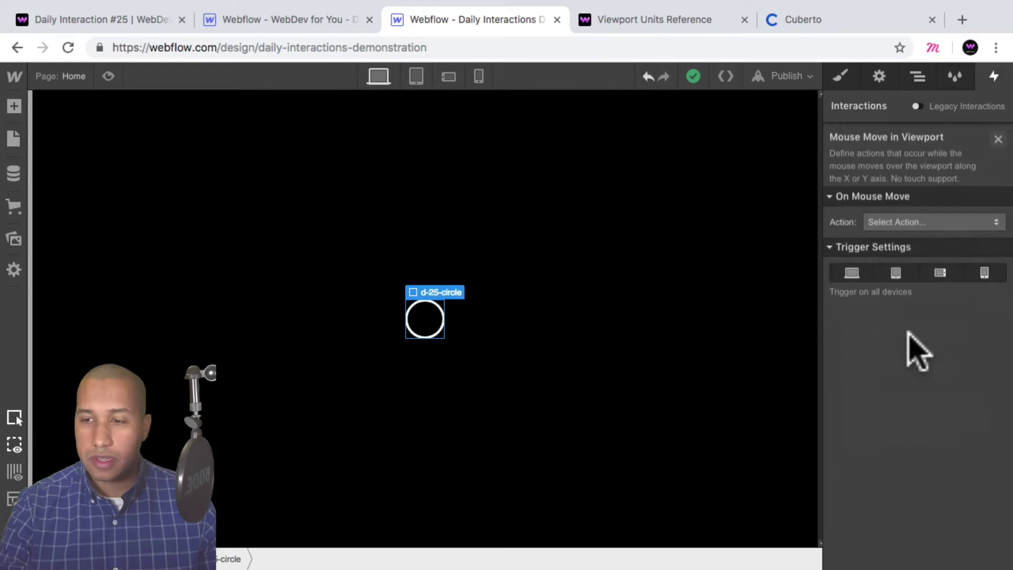
{"action": "left_click", "coordinate": [903, 218]}
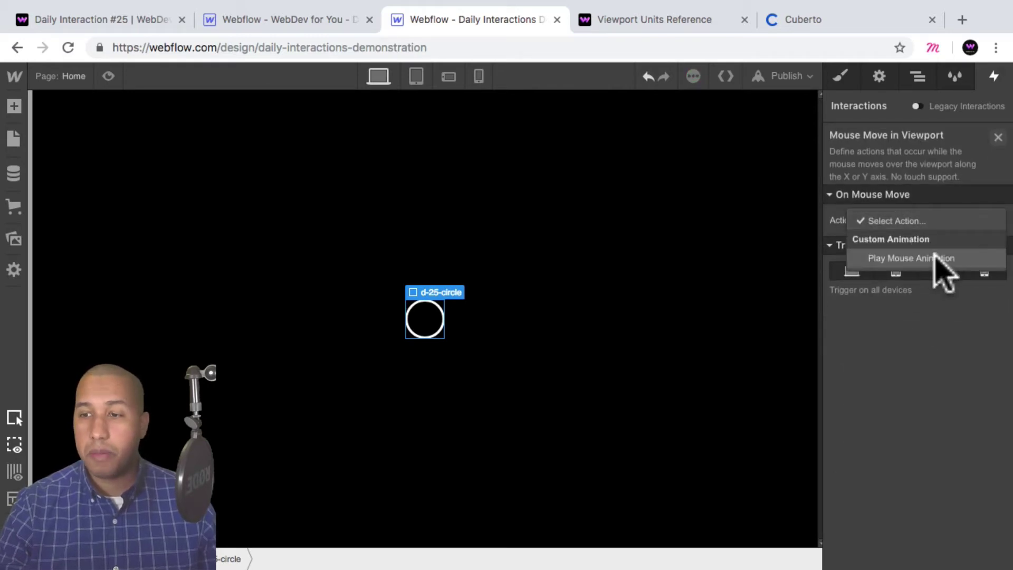
{"action": "left_click", "coordinate": [937, 258]}
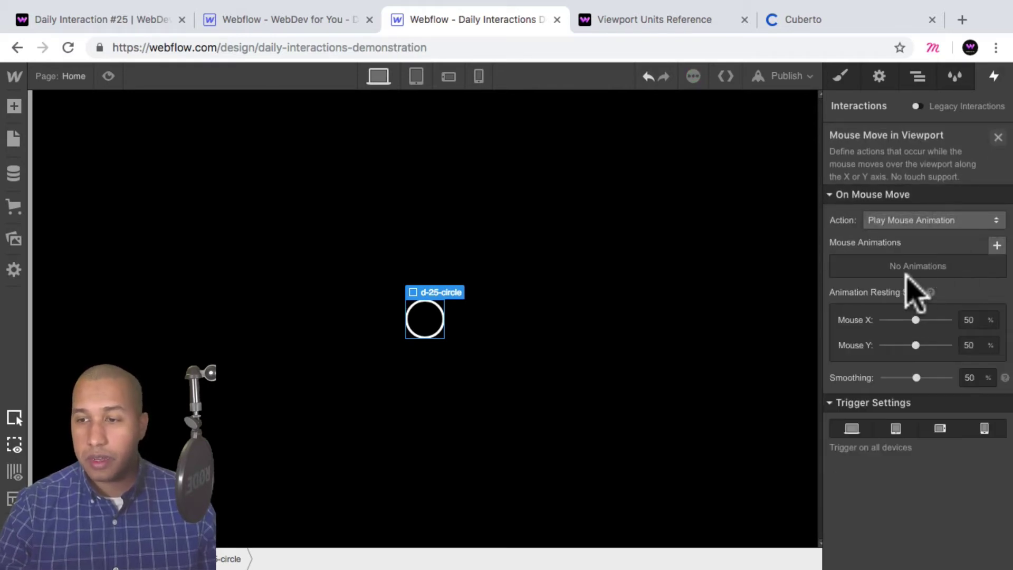
Step: Create a new mouse animation named d-25-mouse-move for the trigger
{"action": "left_click", "coordinate": [997, 244]}
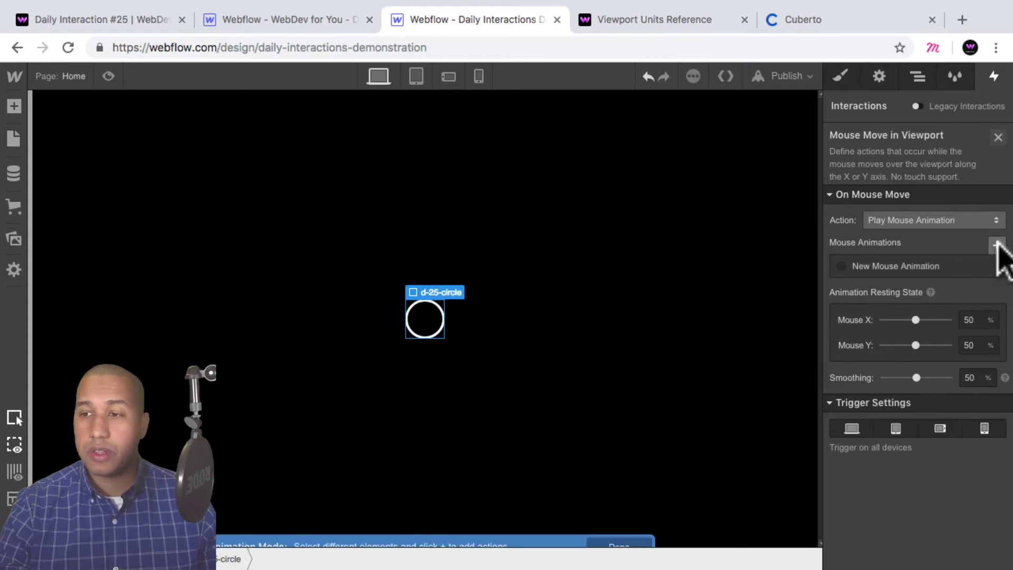
{"action": "left_click", "coordinate": [907, 266]}
{"action": "type", "text": "d-"}
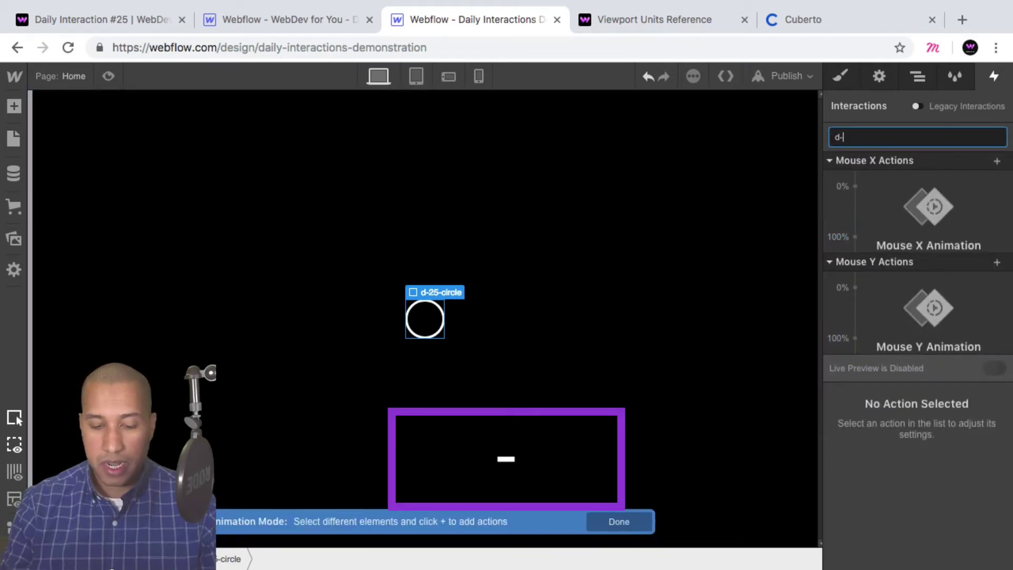
{"action": "type", "text": "25-mouse-move"}
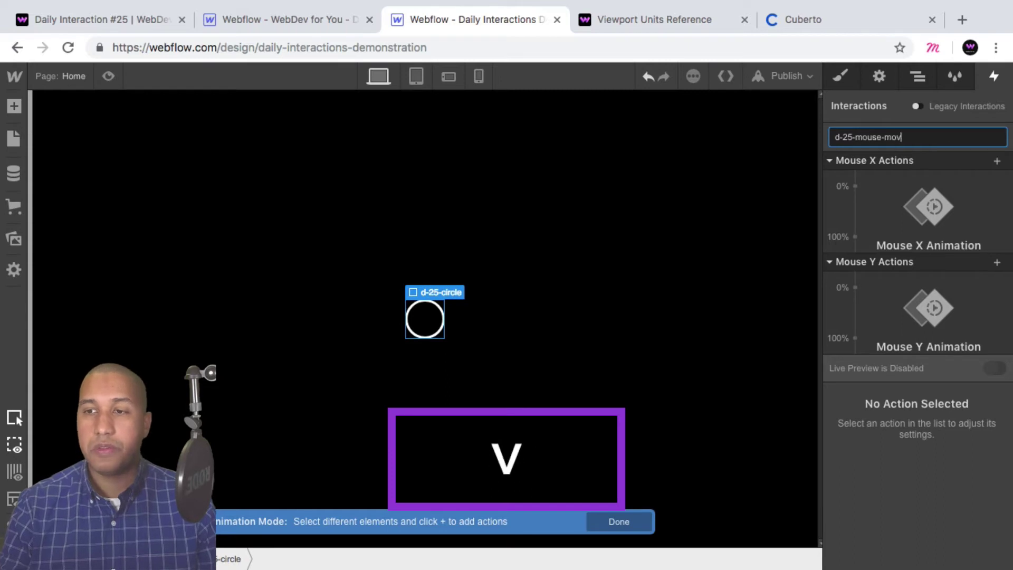
{"action": "key", "text": "Return"}
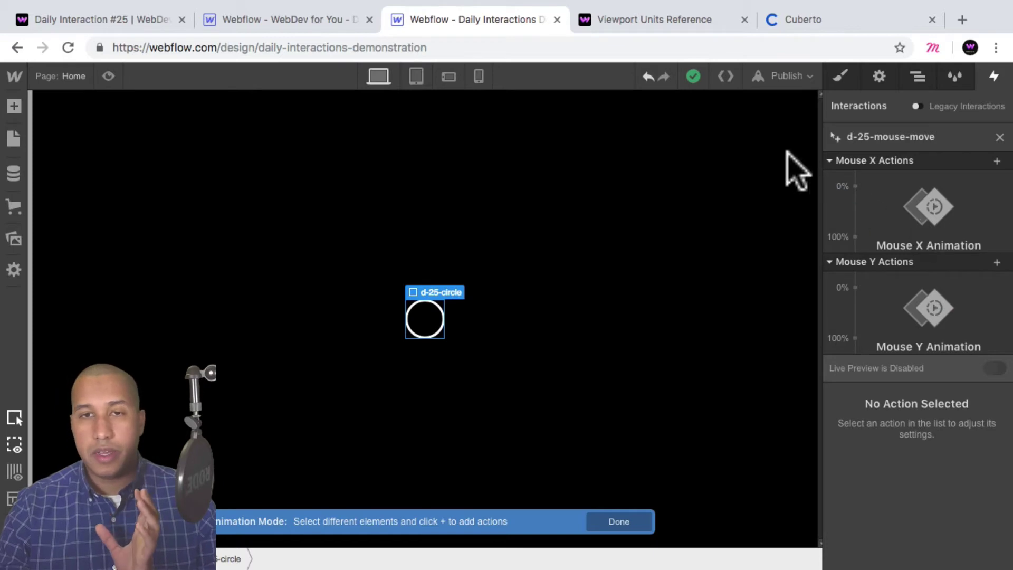
Step: Check the Viewport Units Reference page, and in Webflow add a Mouse X Move action for the circle with a 0% keyframe X offset of -50vw
{"action": "left_click", "coordinate": [638, 20]}
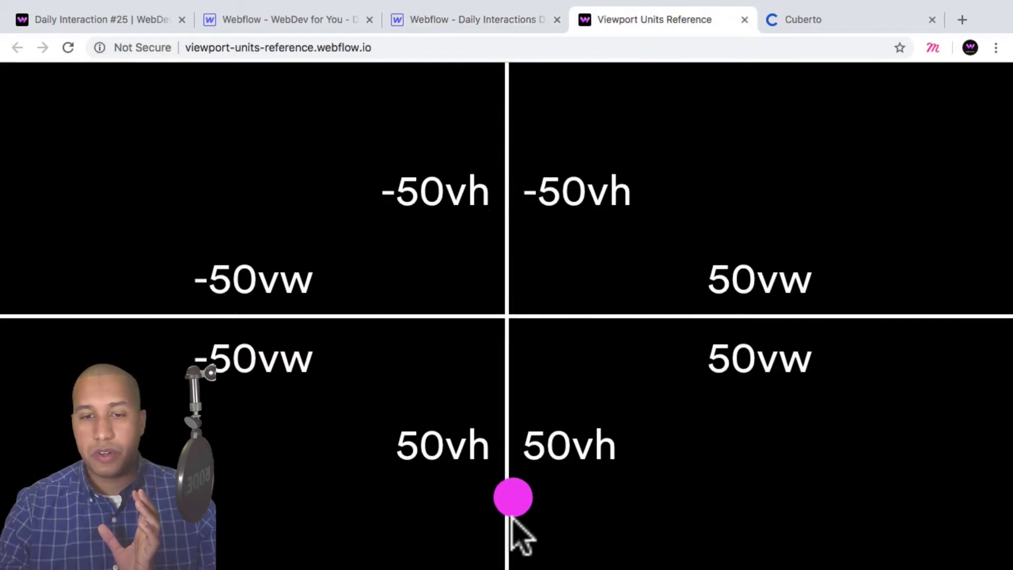
{"action": "left_click", "coordinate": [499, 27]}
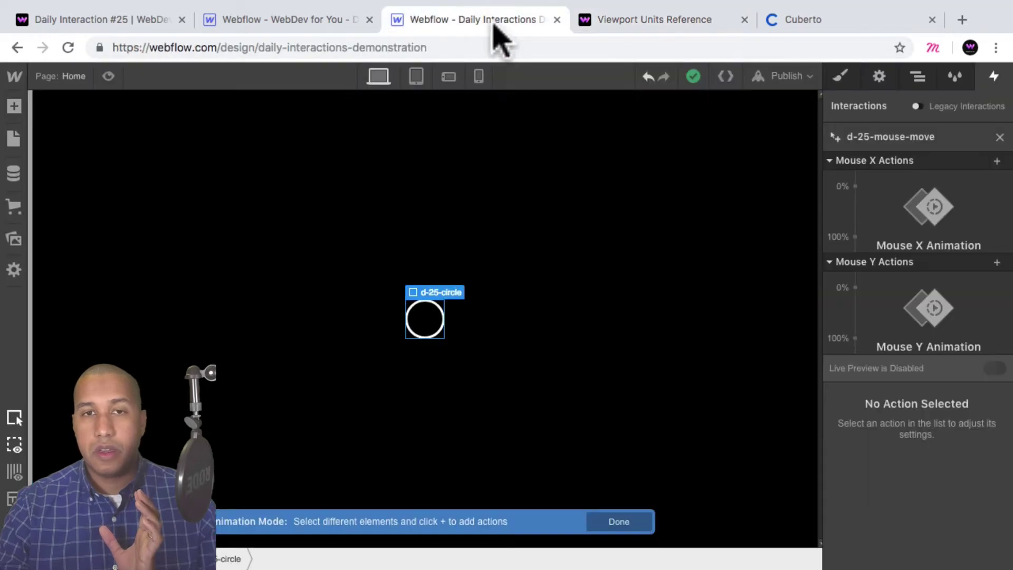
{"action": "left_click", "coordinate": [855, 186]}
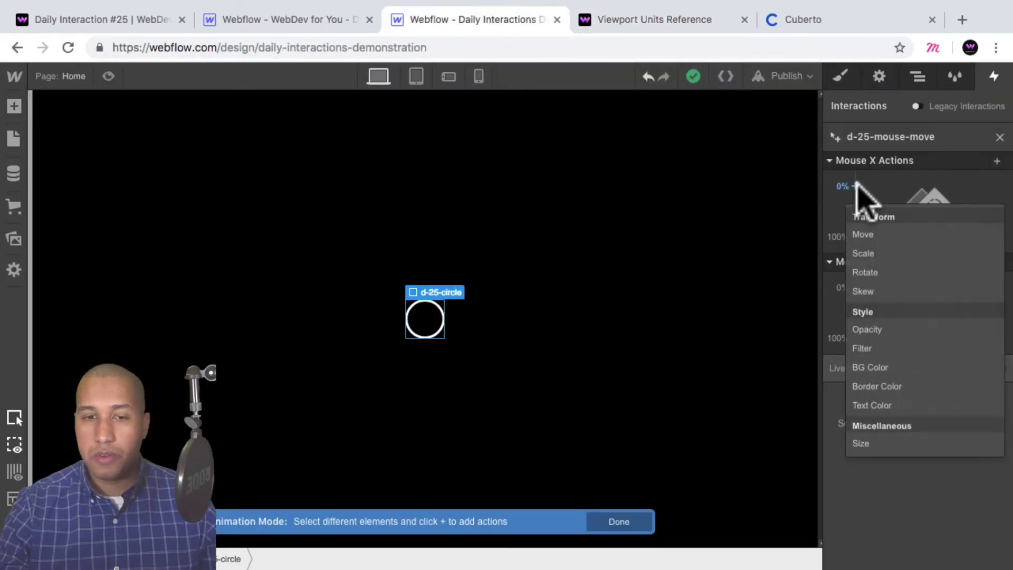
{"action": "left_click", "coordinate": [881, 234]}
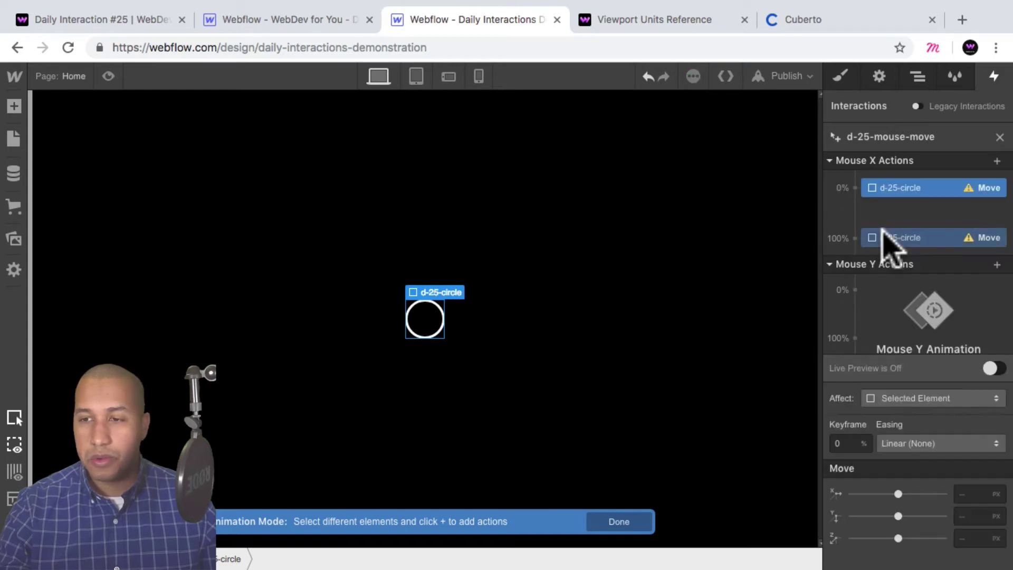
{"action": "left_click", "coordinate": [970, 494]}
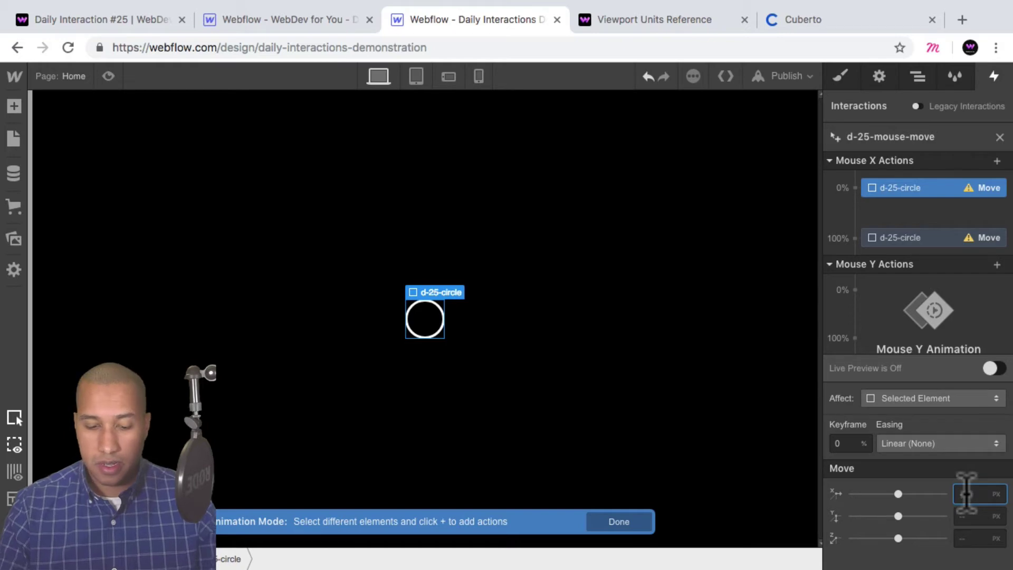
{"action": "type", "text": "-50vw"}
{"action": "key", "text": "Return"}
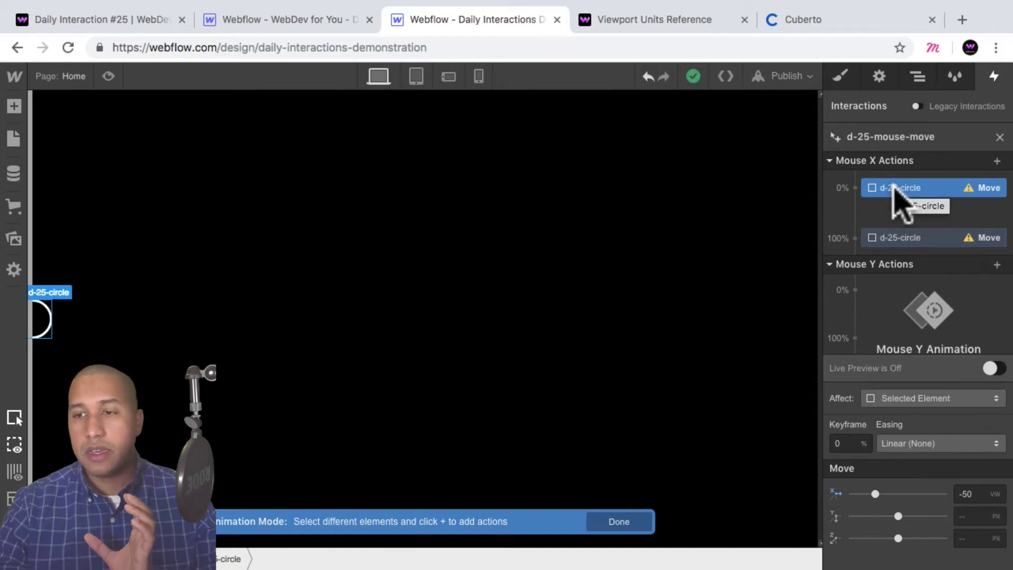
Step: Set the X offset of the Mouse X Move action's 100% keyframe to 50vw
{"action": "left_click", "coordinate": [897, 237]}
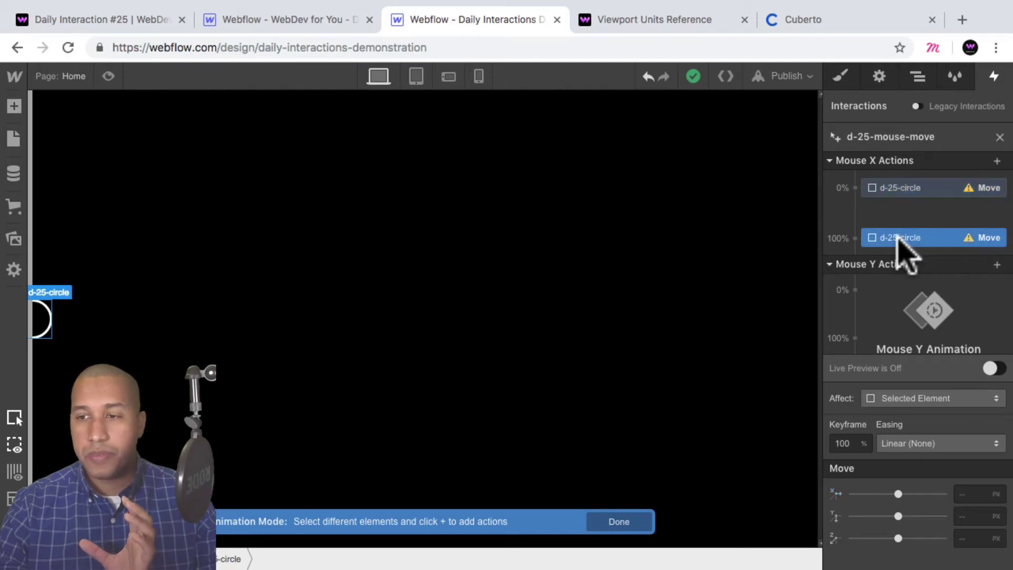
{"action": "left_click", "coordinate": [967, 493]}
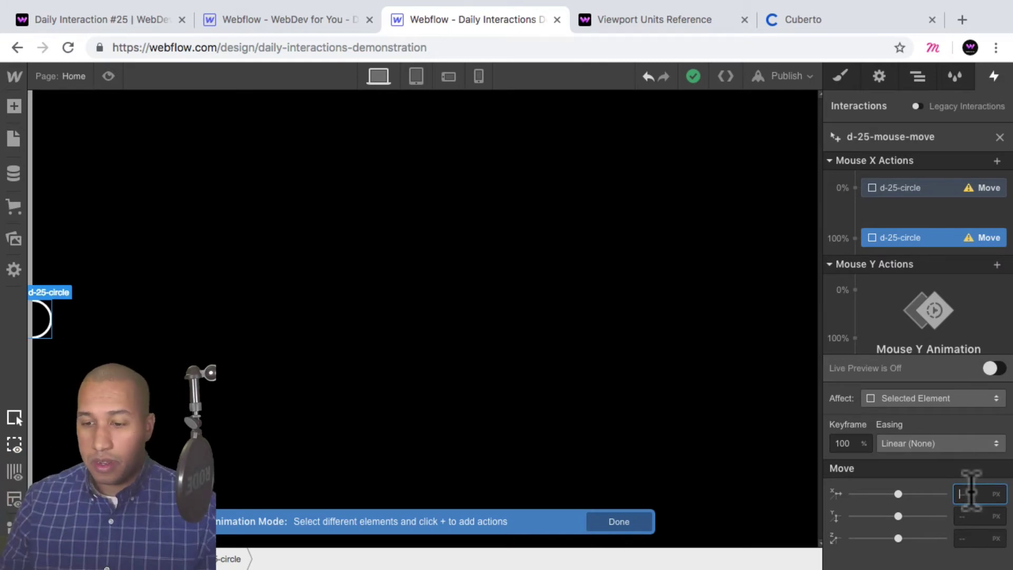
{"action": "type", "text": "50vw"}
{"action": "key", "text": "Return"}
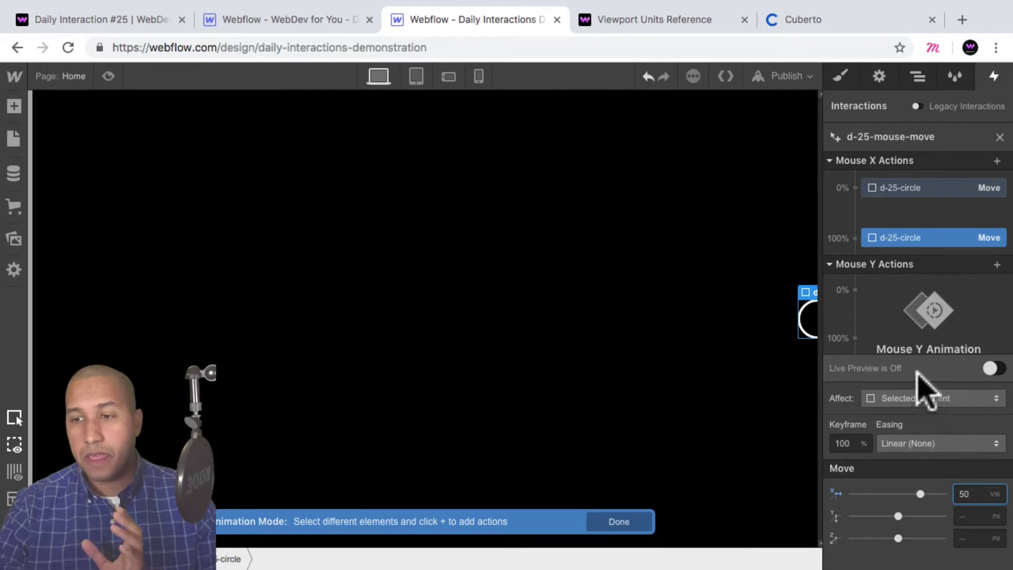
Step: Preview the page to test the circle's horizontal movement with the mouse, and return to the design view
{"action": "left_click", "coordinate": [870, 297]}
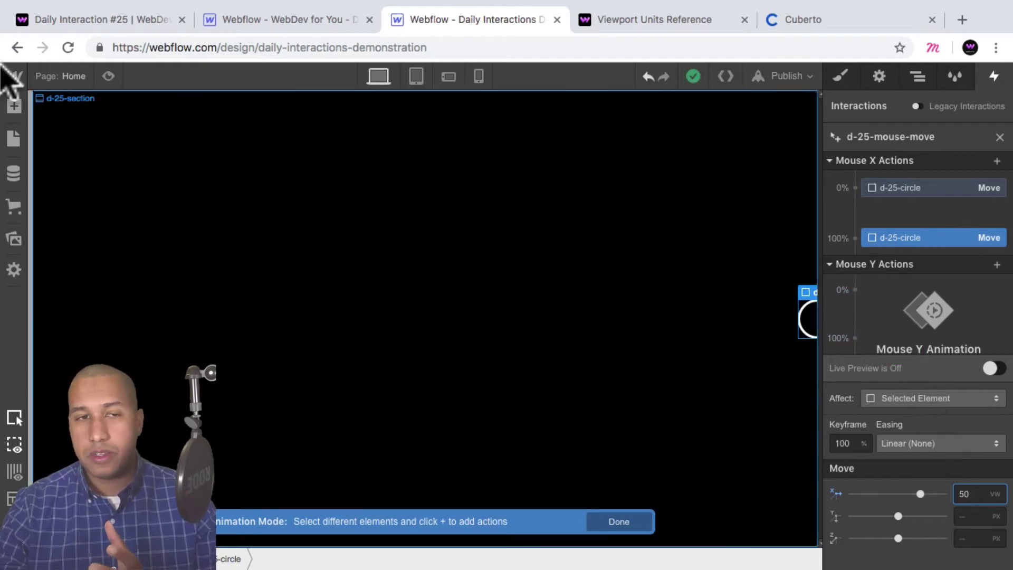
{"action": "left_click", "coordinate": [110, 76]}
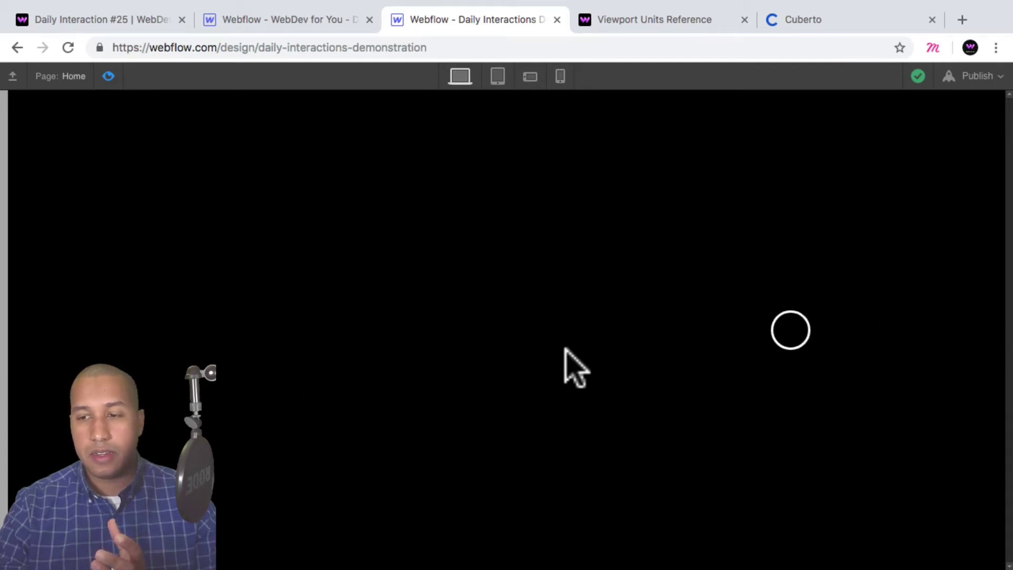
{"action": "left_click", "coordinate": [108, 76]}
Step: Add a Mouse Y Move action for the circle and set its 0% keyframe Y offset to -50vh
{"action": "left_click_drag", "start_coordinate": [934, 311], "coordinate": [865, 294]}
{"action": "left_click", "coordinate": [875, 338]}
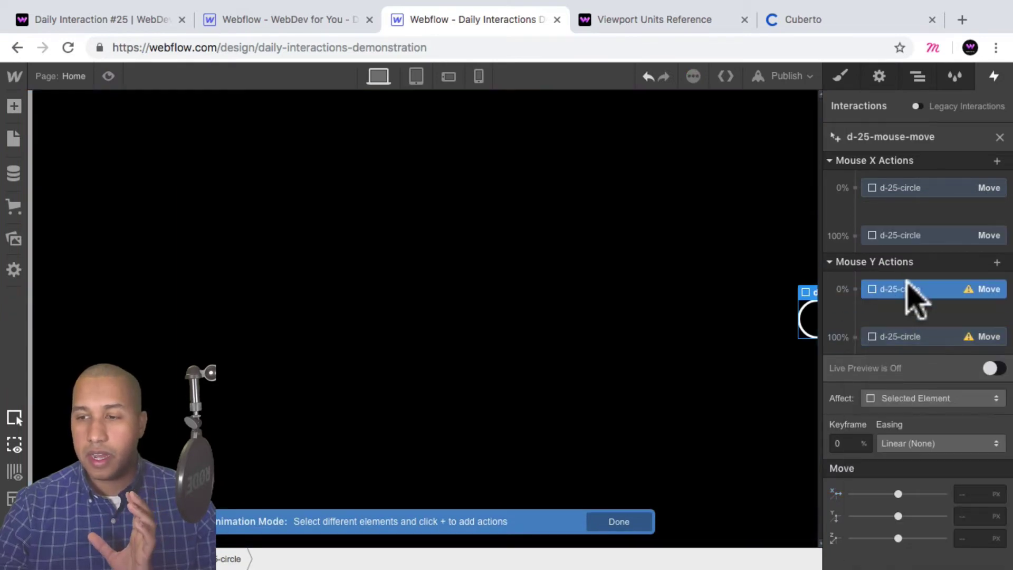
{"action": "left_click", "coordinate": [961, 516]}
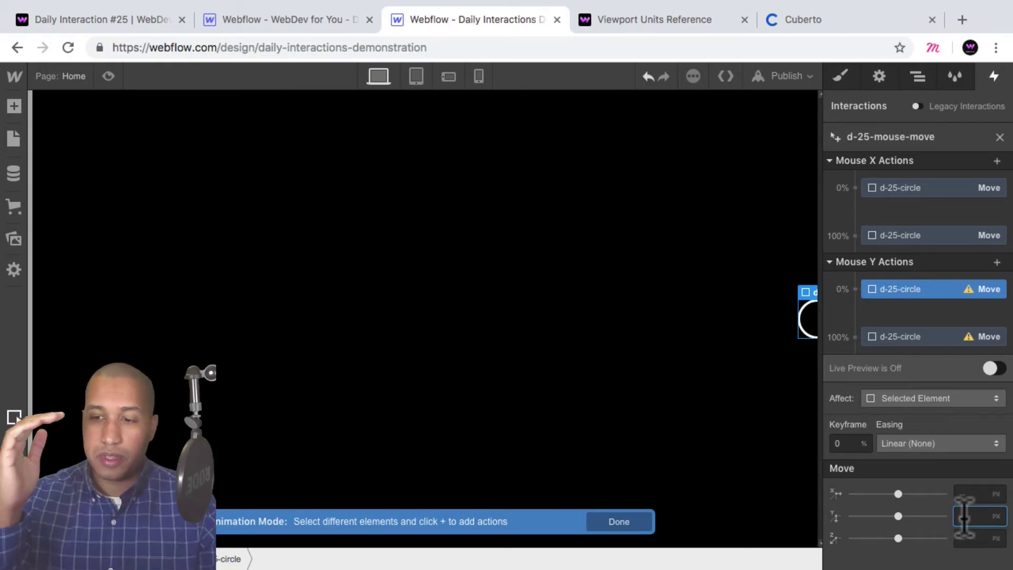
{"action": "type", "text": "-50v"}
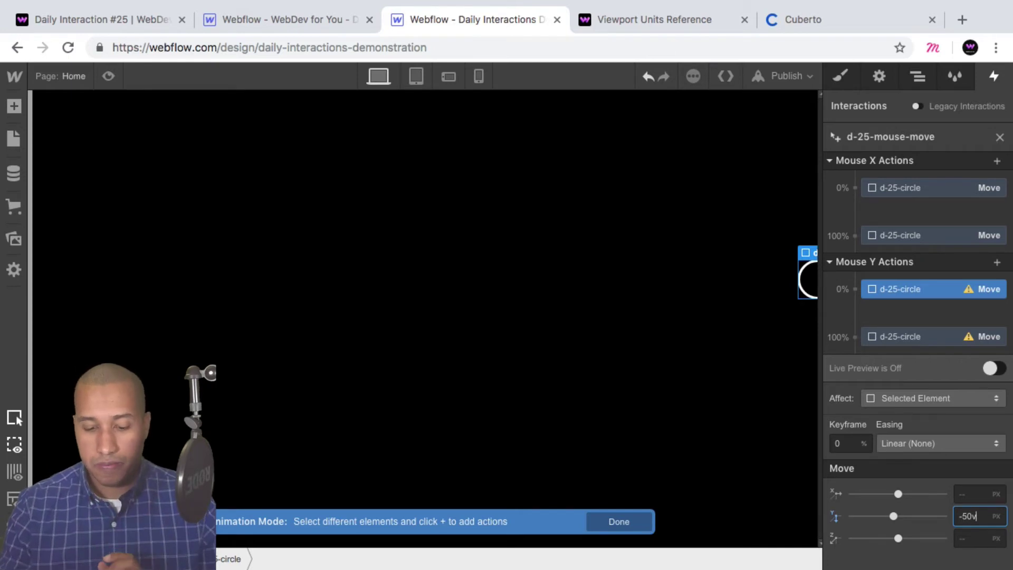
{"action": "type", "text": "h"}
{"action": "key", "text": "Return"}
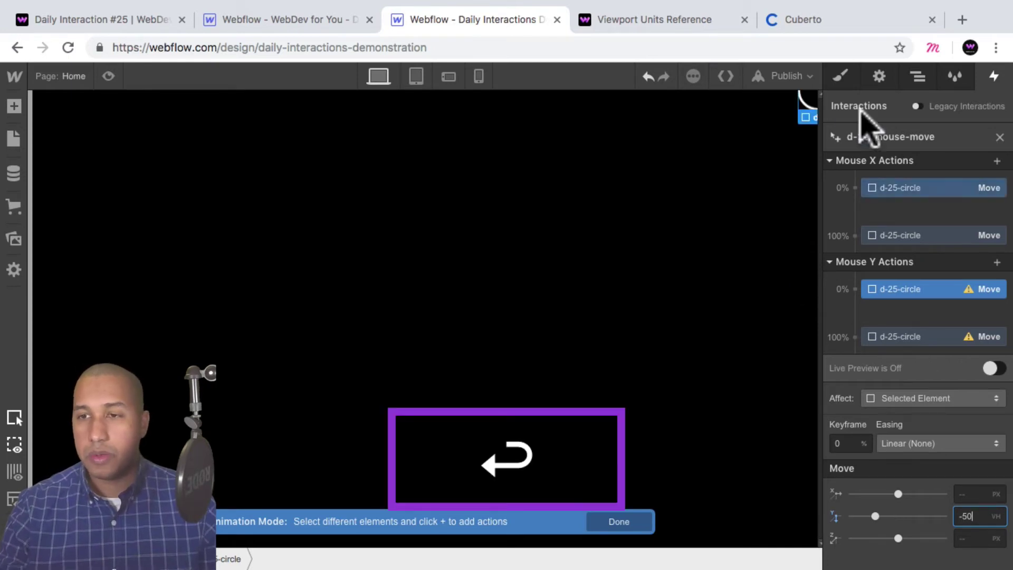
Step: Set the Y offset of the Mouse Y Move action's 100% keyframe to 50vh
{"action": "left_click", "coordinate": [921, 336]}
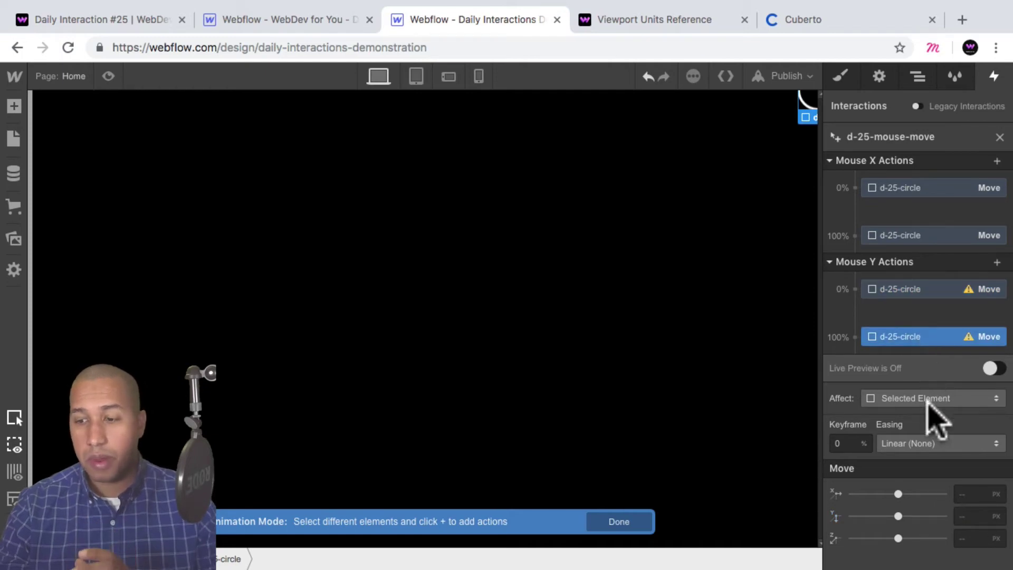
{"action": "left_click", "coordinate": [975, 517]}
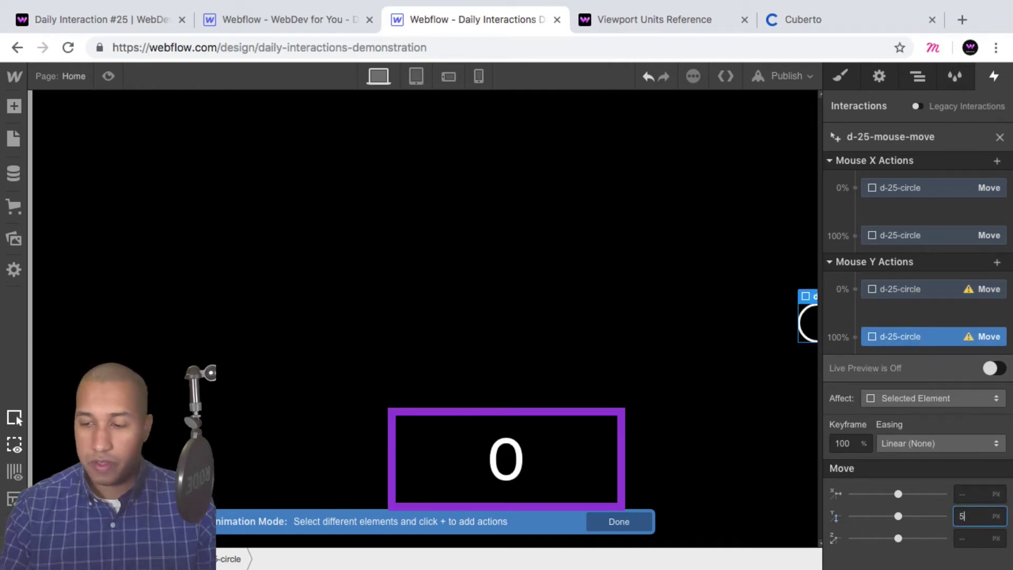
{"action": "type", "text": "50vh"}
{"action": "key", "text": "Return"}
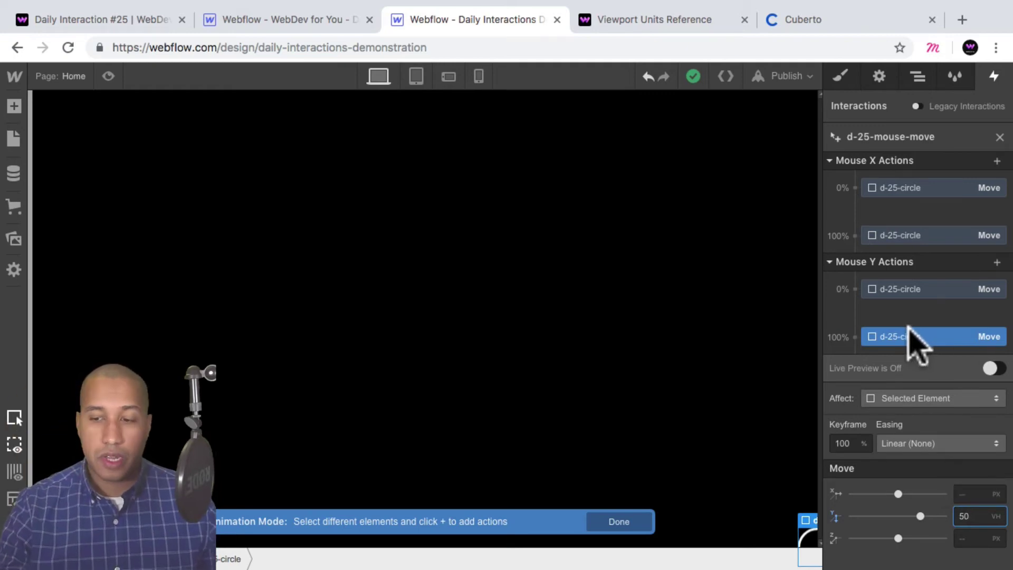
Step: Review the circle's Move offsets at the 0% and 100% keyframes of the Mouse X and Mouse Y actions
{"action": "left_click", "coordinate": [904, 188]}
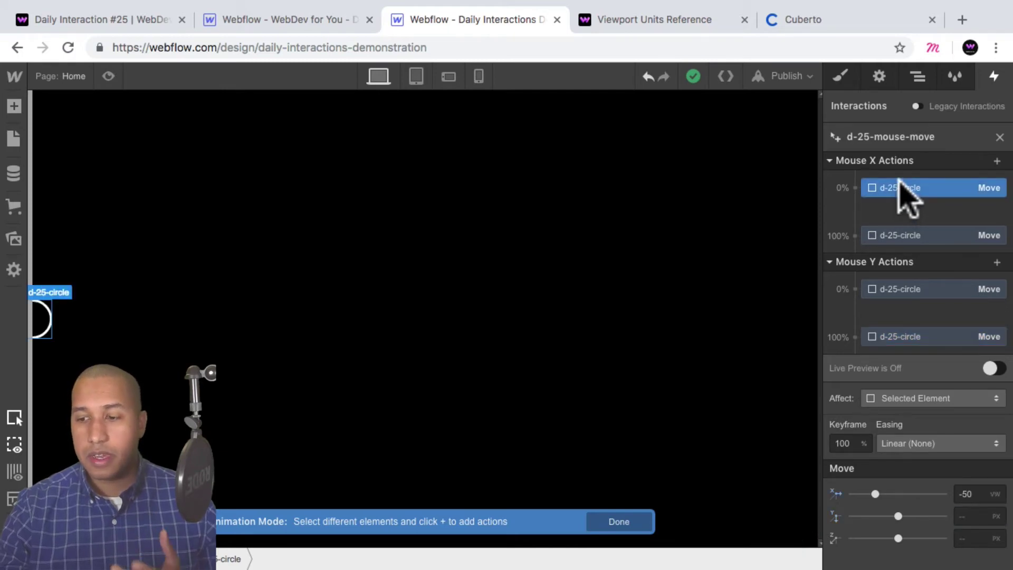
{"action": "left_click", "coordinate": [903, 236]}
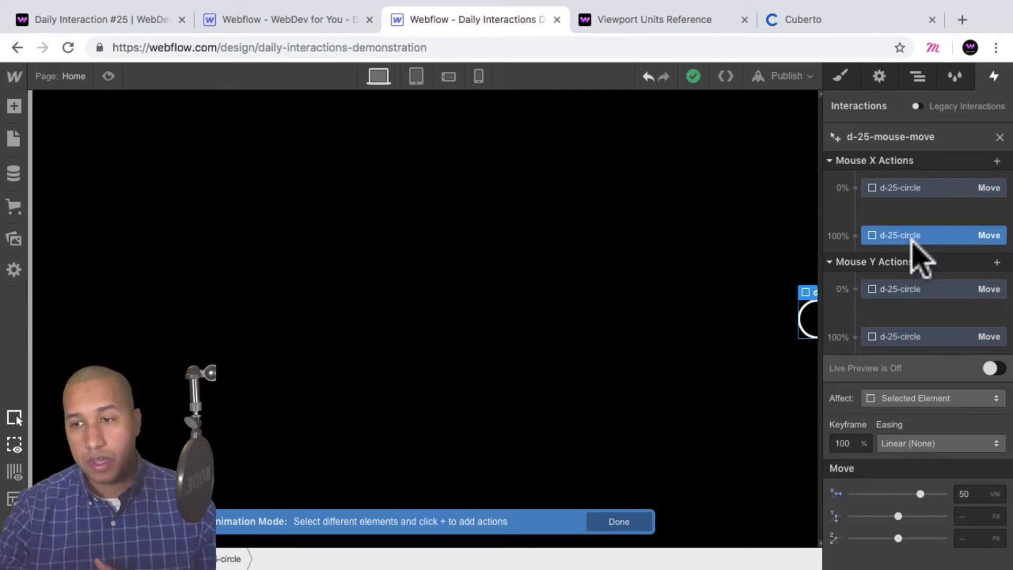
{"action": "left_click", "coordinate": [916, 290]}
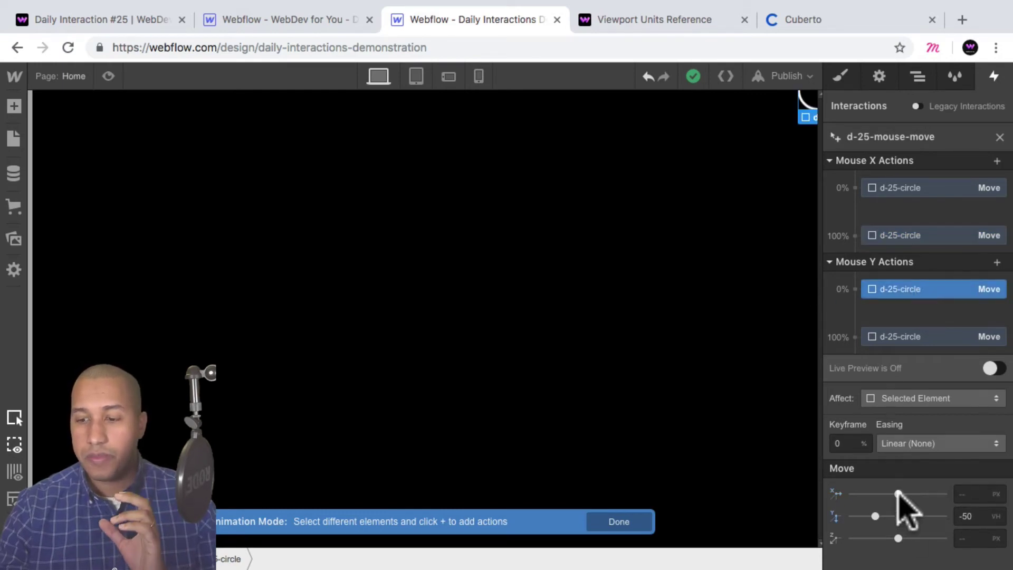
{"action": "left_click", "coordinate": [915, 337]}
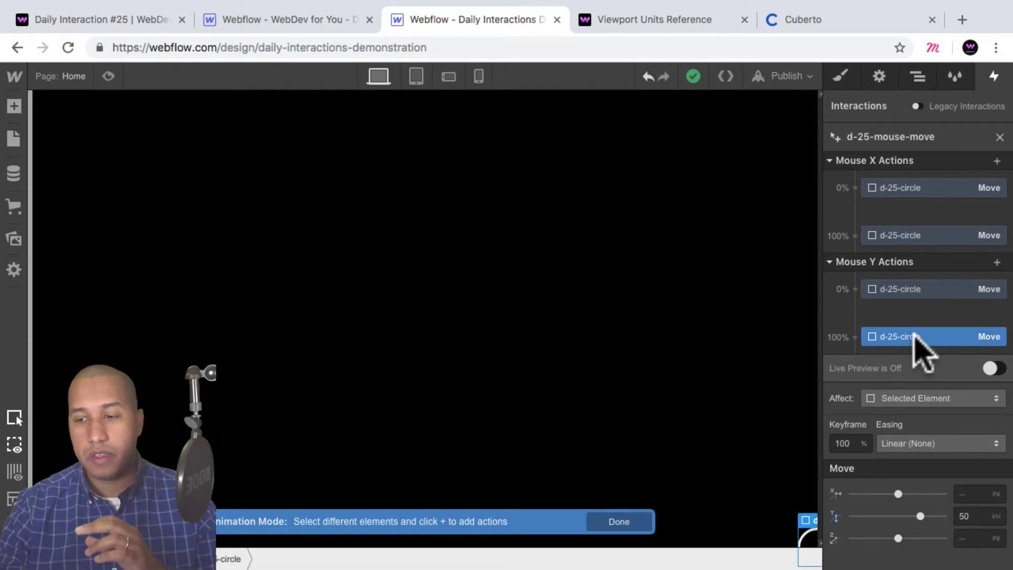
Step: Preview the page to test the circle following the mouse on both axes, and return to the design view
{"action": "left_click_drag", "start_coordinate": [914, 335], "coordinate": [918, 305]}
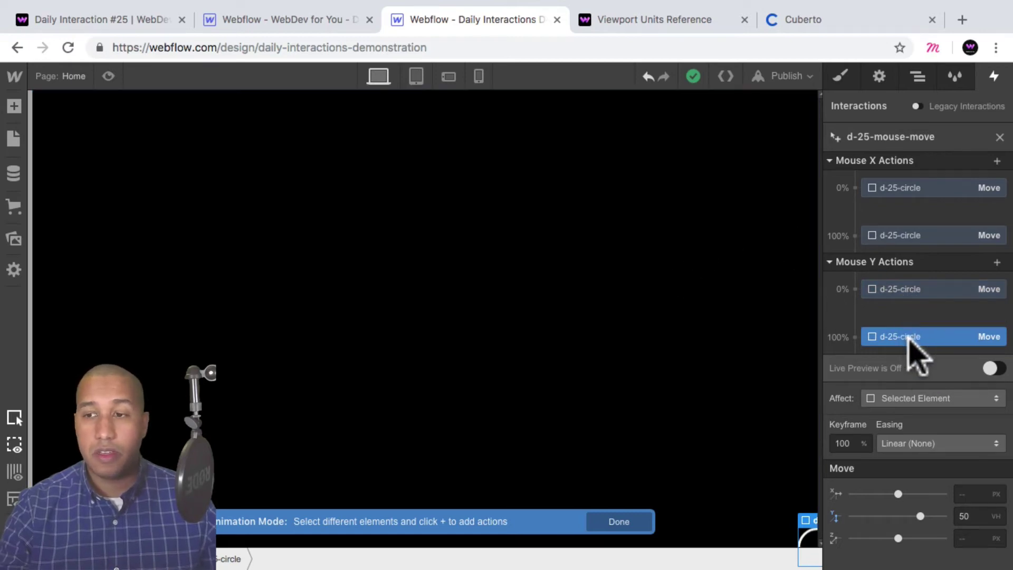
{"action": "left_click", "coordinate": [109, 76]}
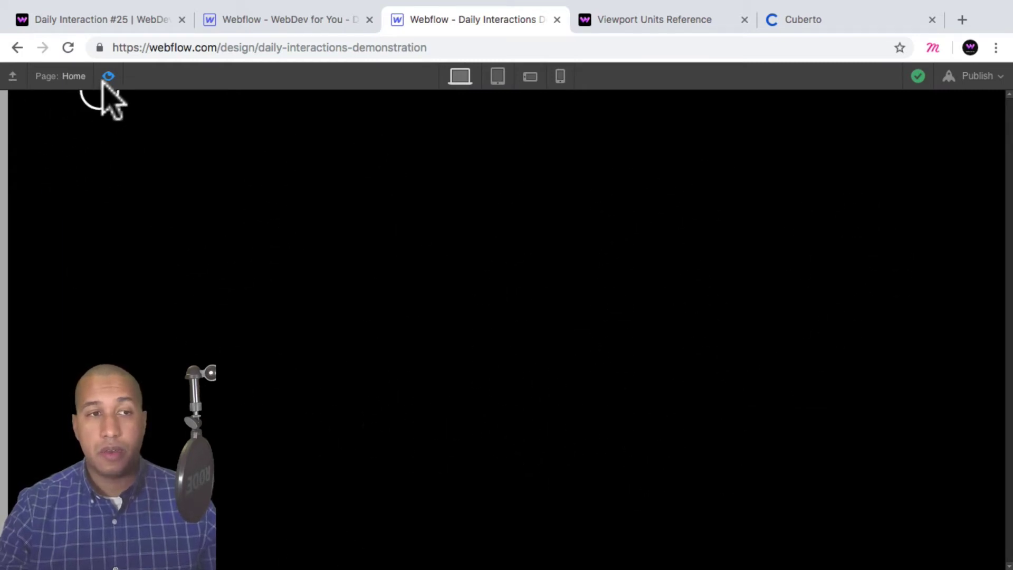
{"action": "left_click", "coordinate": [108, 76]}
Step: Fill the d-25-circle element with a white background color
{"action": "left_click", "coordinate": [917, 76]}
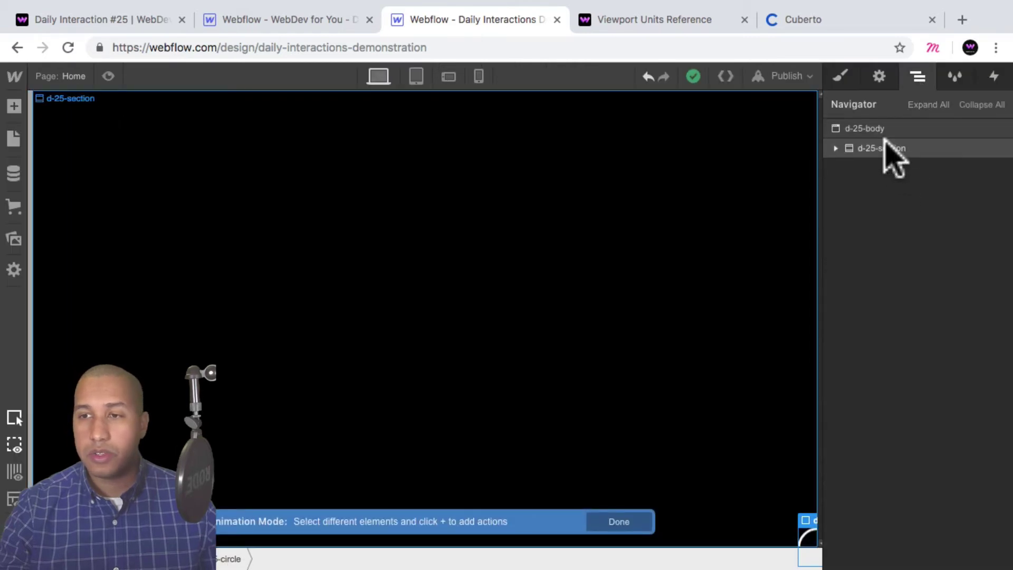
{"action": "left_click", "coordinate": [888, 149]}
{"action": "left_click", "coordinate": [836, 148]}
{"action": "left_click", "coordinate": [868, 168]}
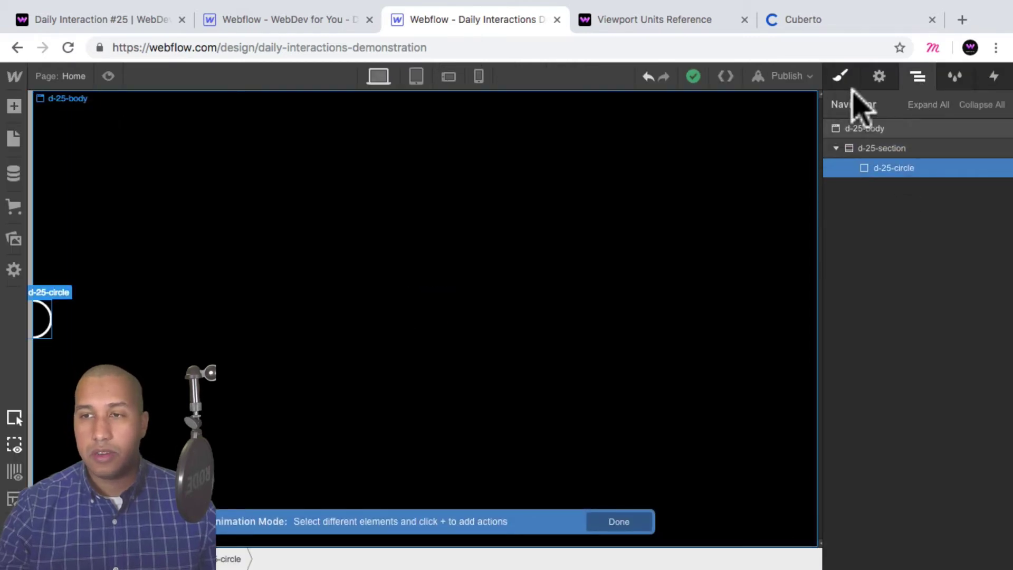
{"action": "left_click", "coordinate": [841, 77]}
{"action": "scroll", "coordinate": [973, 338], "scroll_direction": "down", "scroll_amount": 5}
{"action": "scroll", "coordinate": [955, 308], "scroll_direction": "down", "scroll_amount": 8}
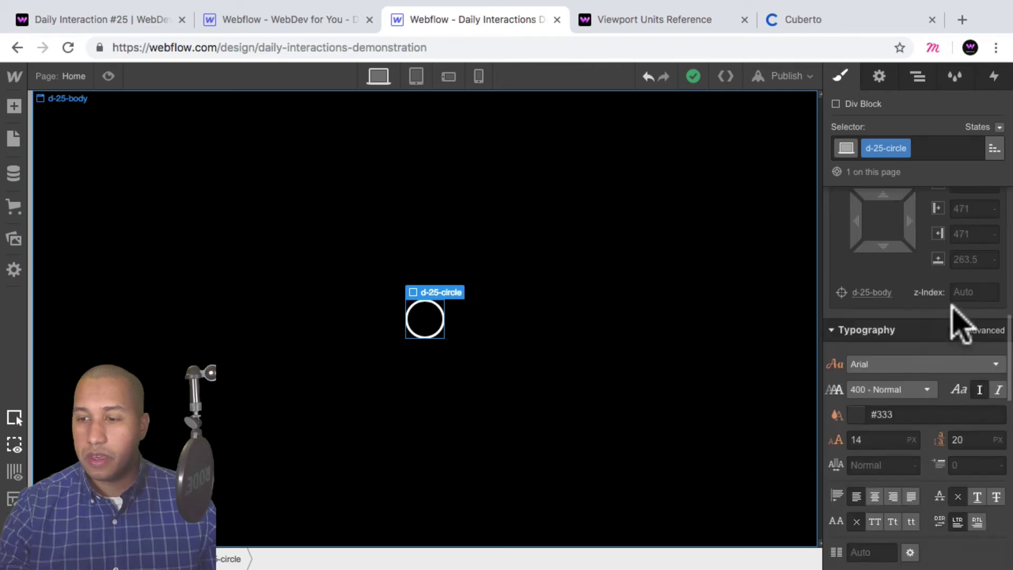
{"action": "left_click", "coordinate": [857, 435]}
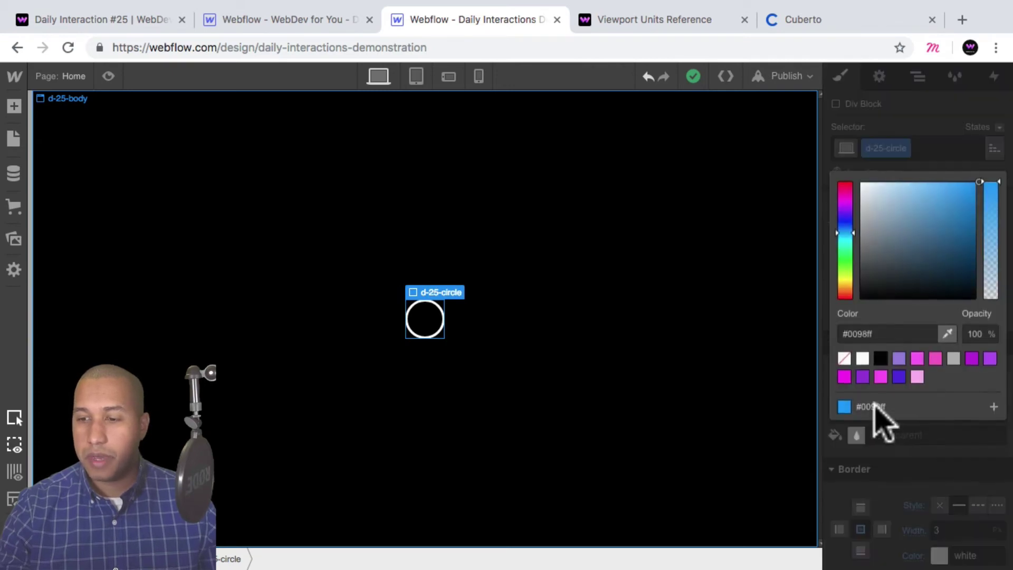
{"action": "left_click", "coordinate": [860, 357]}
Step: Set the circle's width and height to 15 px and preview how the smaller dot follows the mouse
{"action": "scroll", "coordinate": [907, 432], "scroll_direction": "up", "scroll_amount": 6}
{"action": "scroll", "coordinate": [907, 391], "scroll_direction": "up", "scroll_amount": 5}
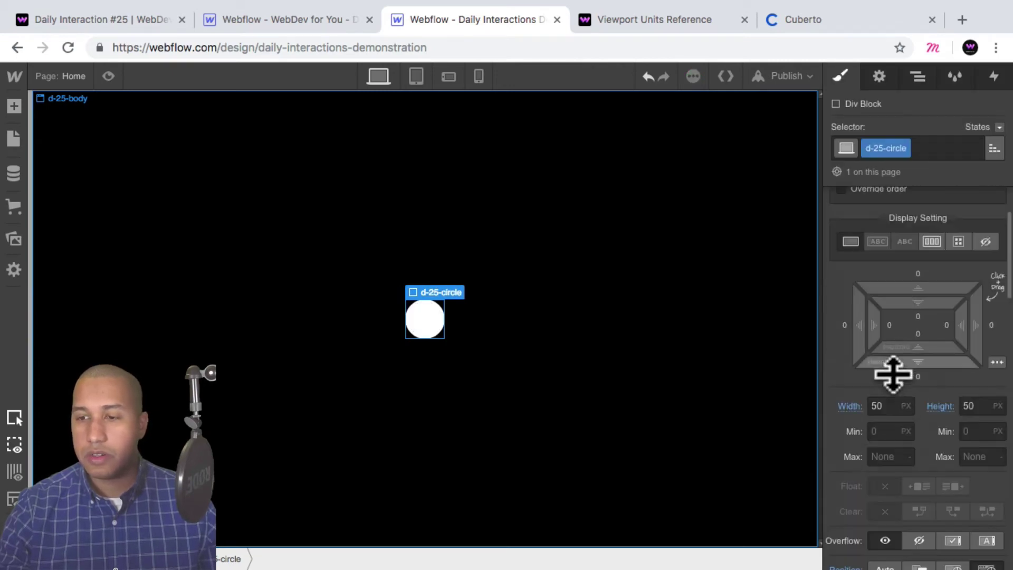
{"action": "left_click", "coordinate": [877, 406]}
{"action": "type", "text": "15"}
{"action": "key", "text": "Tab"}
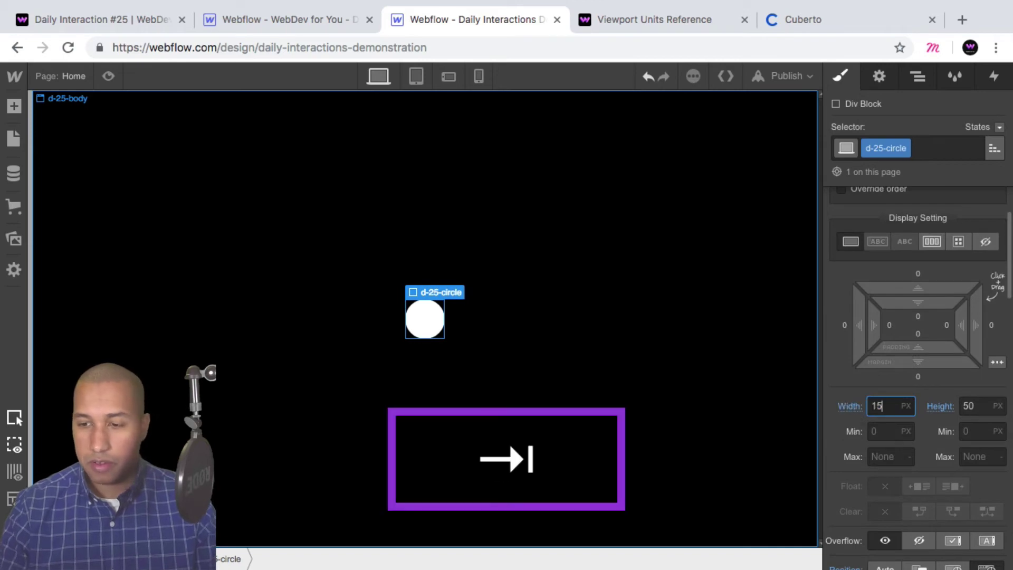
{"action": "type", "text": "15"}
{"action": "key", "text": "Return"}
{"action": "left_click", "coordinate": [108, 76]}
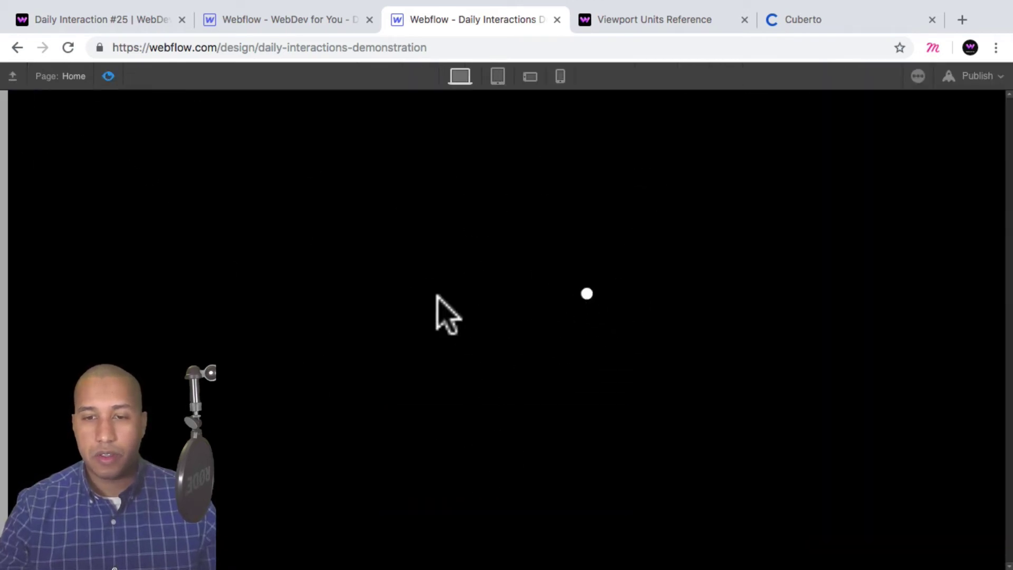
{"action": "left_click", "coordinate": [108, 76]}
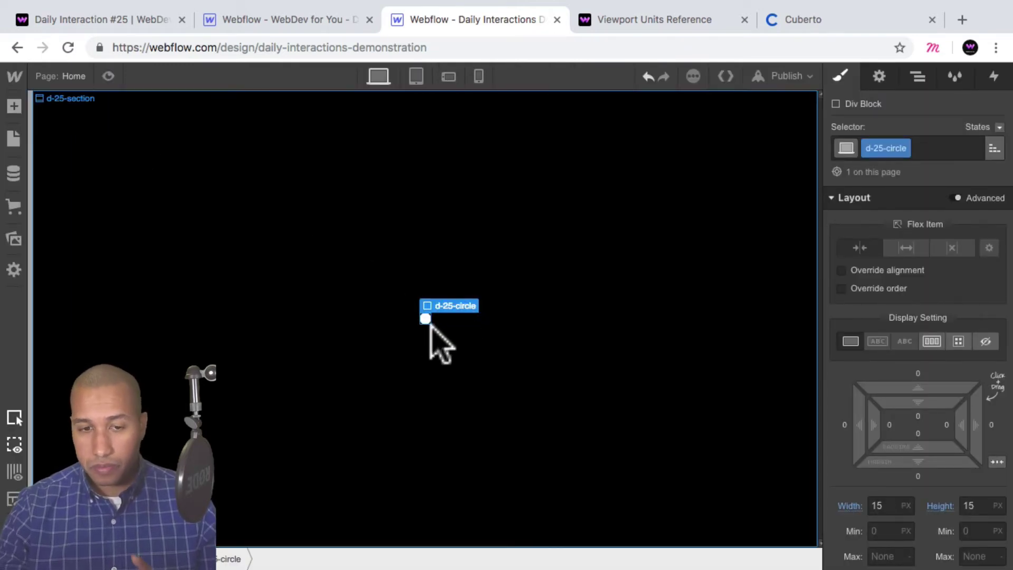
Step: Set the d-25-body element's cursor to none and preview the page with only the dot as pointer
{"action": "left_click", "coordinate": [919, 78]}
{"action": "left_click", "coordinate": [878, 129]}
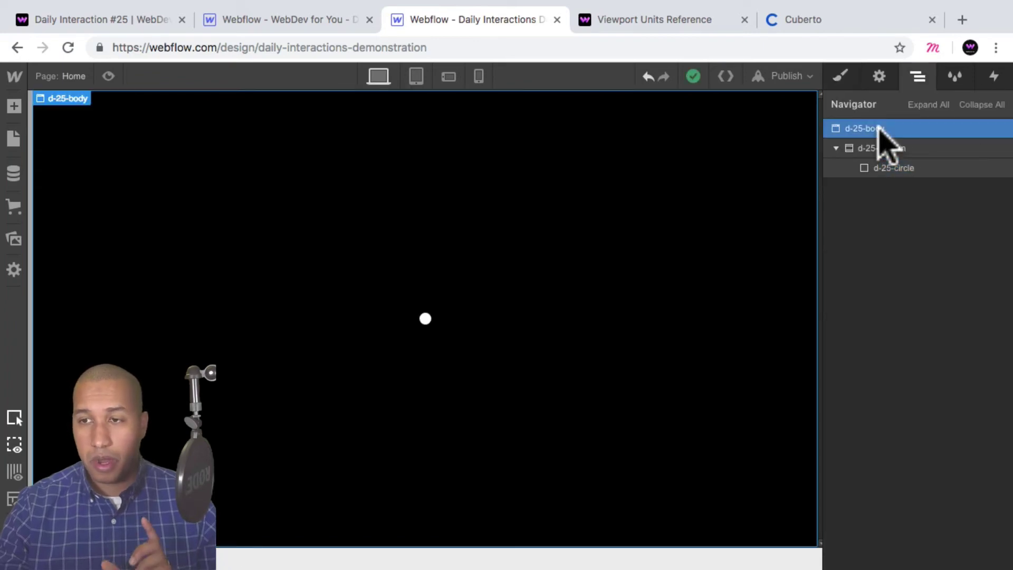
{"action": "left_click", "coordinate": [841, 77]}
{"action": "scroll", "coordinate": [936, 235], "scroll_direction": "down", "scroll_amount": 1}
{"action": "scroll", "coordinate": [939, 243], "scroll_direction": "down", "scroll_amount": 10}
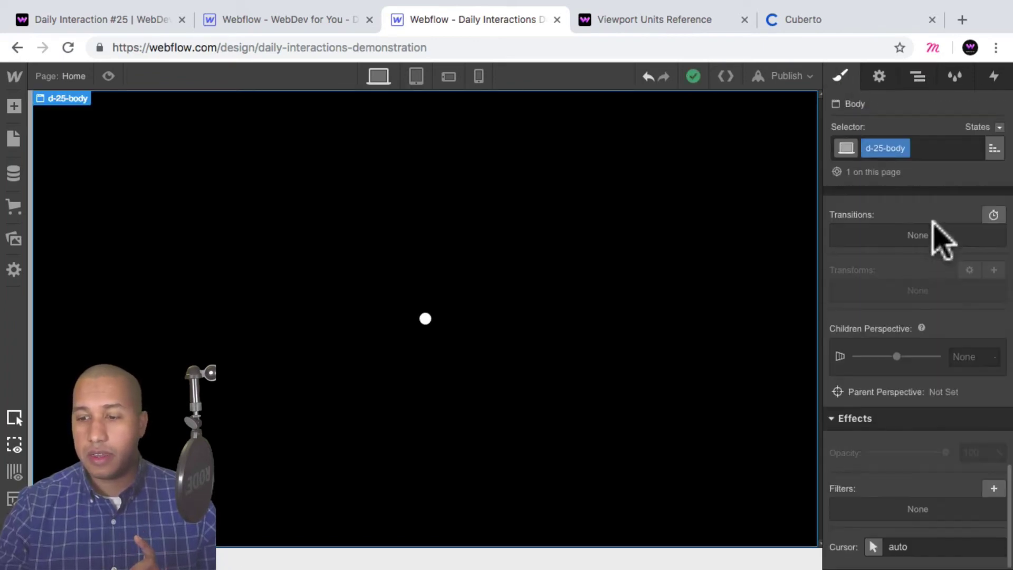
{"action": "left_click", "coordinate": [873, 547]}
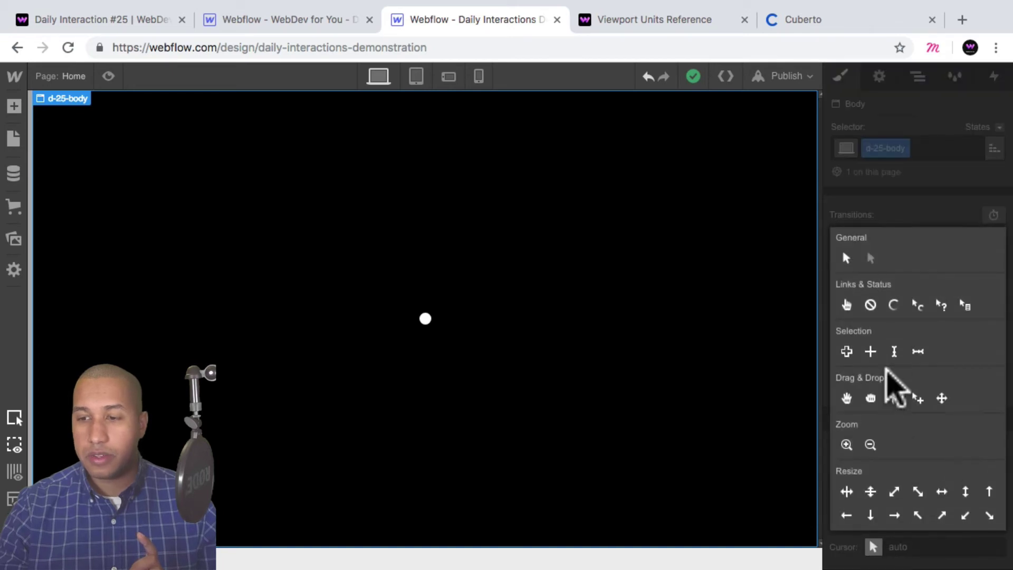
{"action": "left_click", "coordinate": [870, 258]}
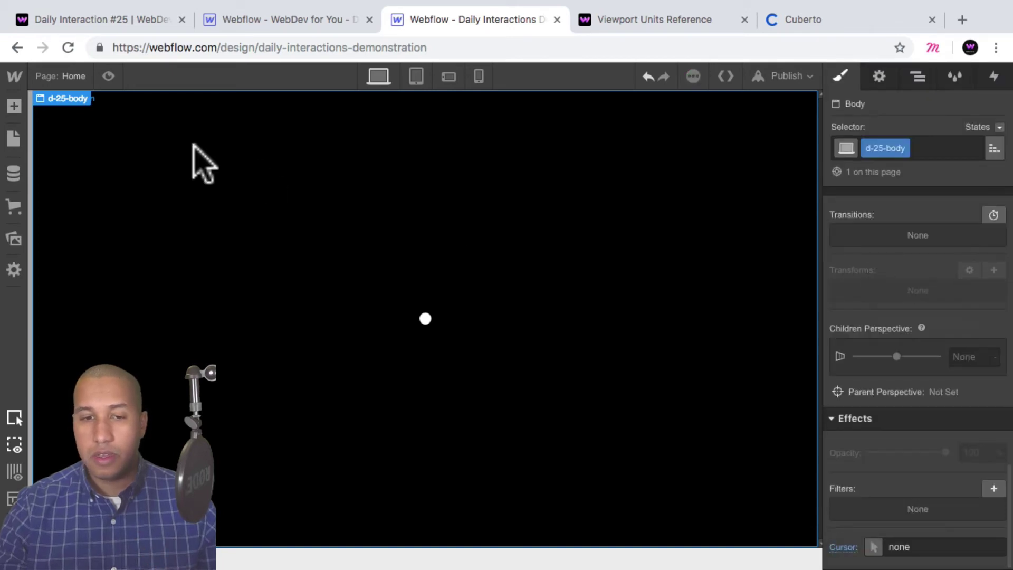
{"action": "left_click", "coordinate": [108, 76]}
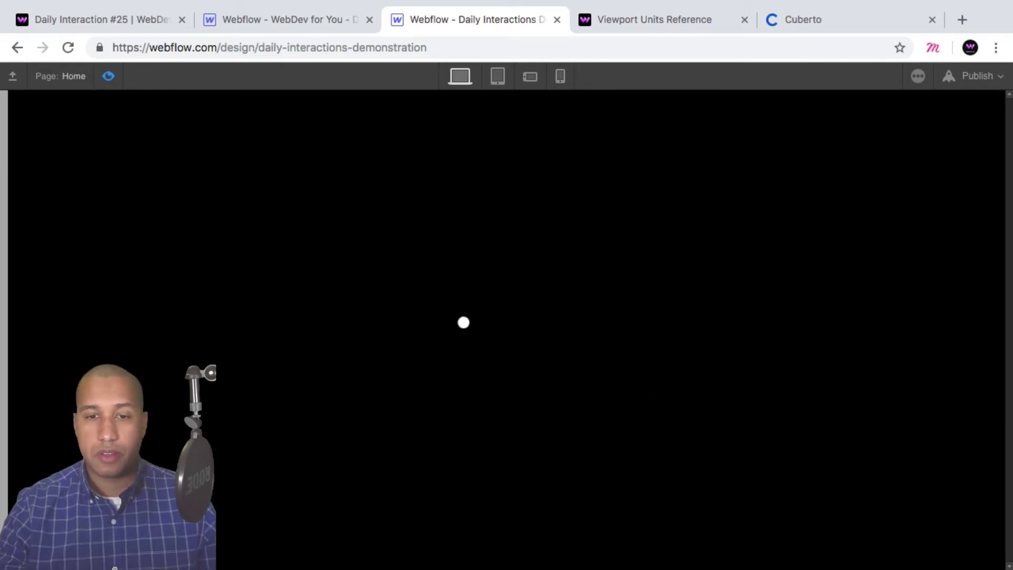
{"action": "left_click", "coordinate": [108, 76]}
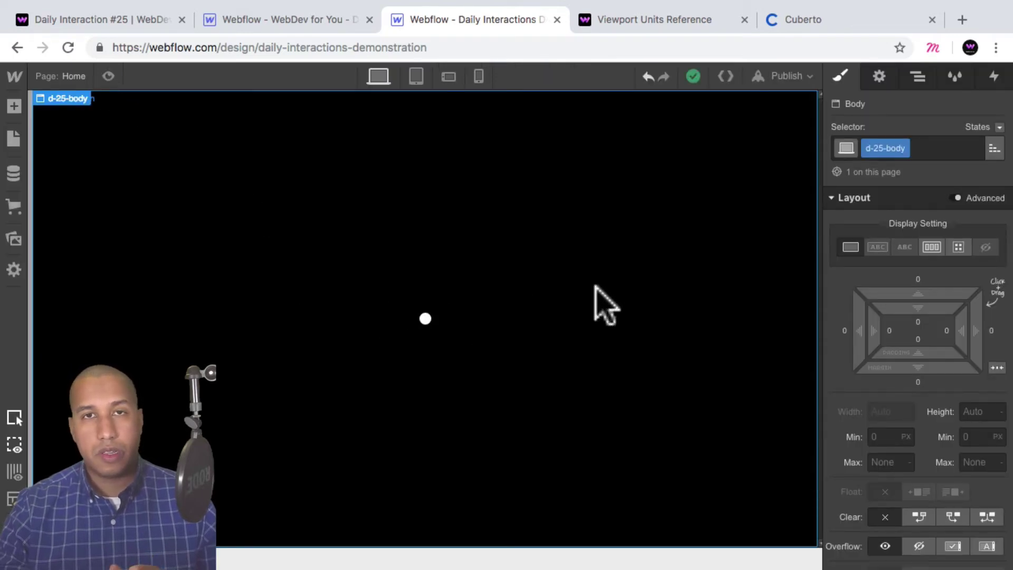
Step: Add a button inside d-25-section and give it the new class d-25-button
{"action": "left_click", "coordinate": [425, 318]}
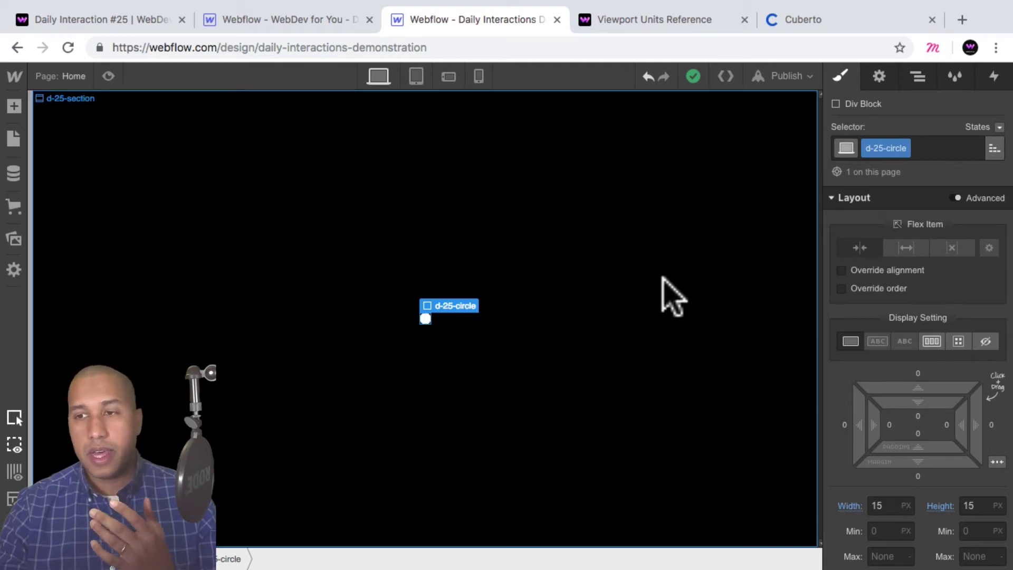
{"action": "left_click", "coordinate": [491, 191]}
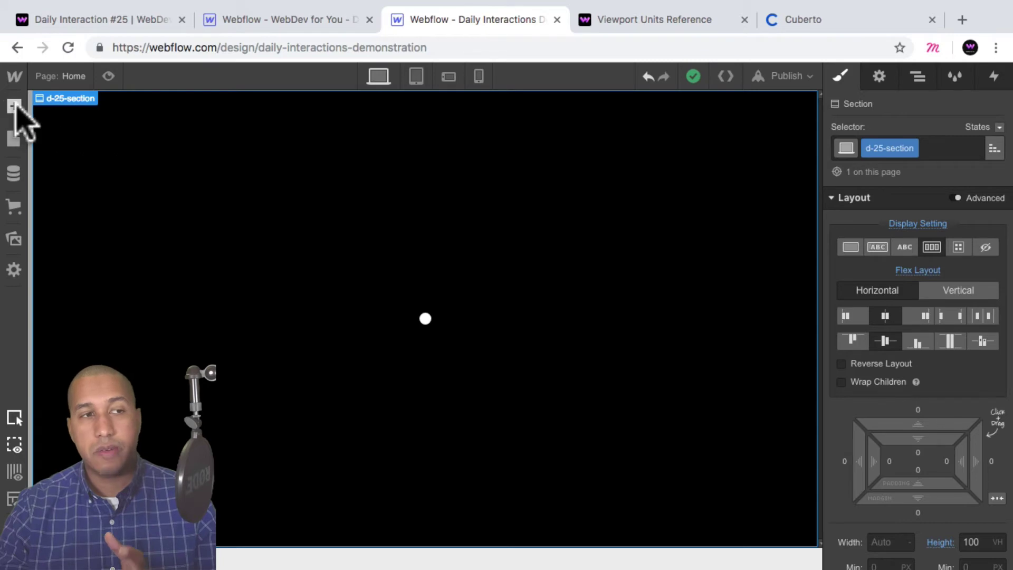
{"action": "left_click", "coordinate": [14, 106]}
{"action": "scroll", "coordinate": [176, 377], "scroll_direction": "down", "scroll_amount": 1}
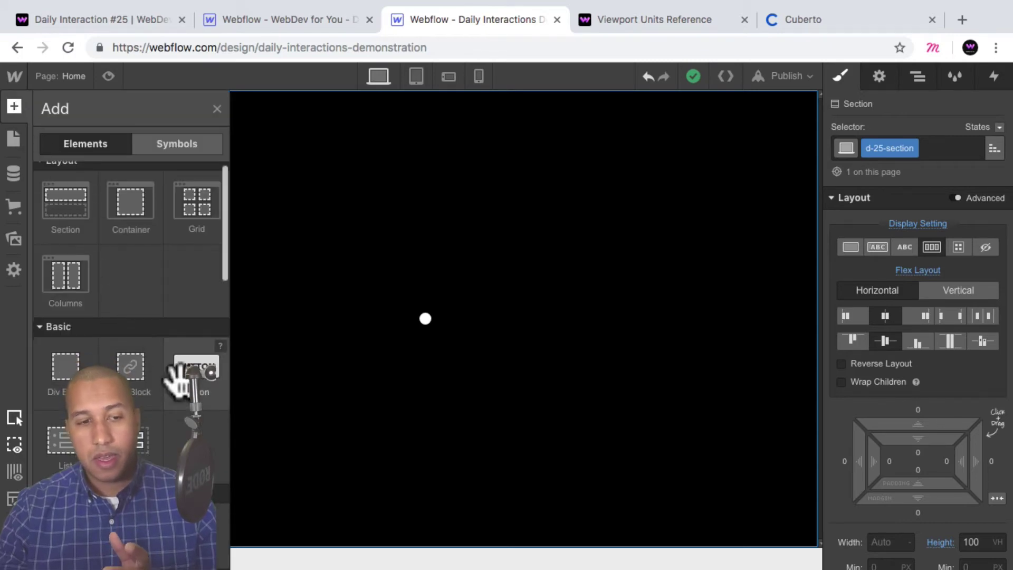
{"action": "left_click", "coordinate": [180, 372]}
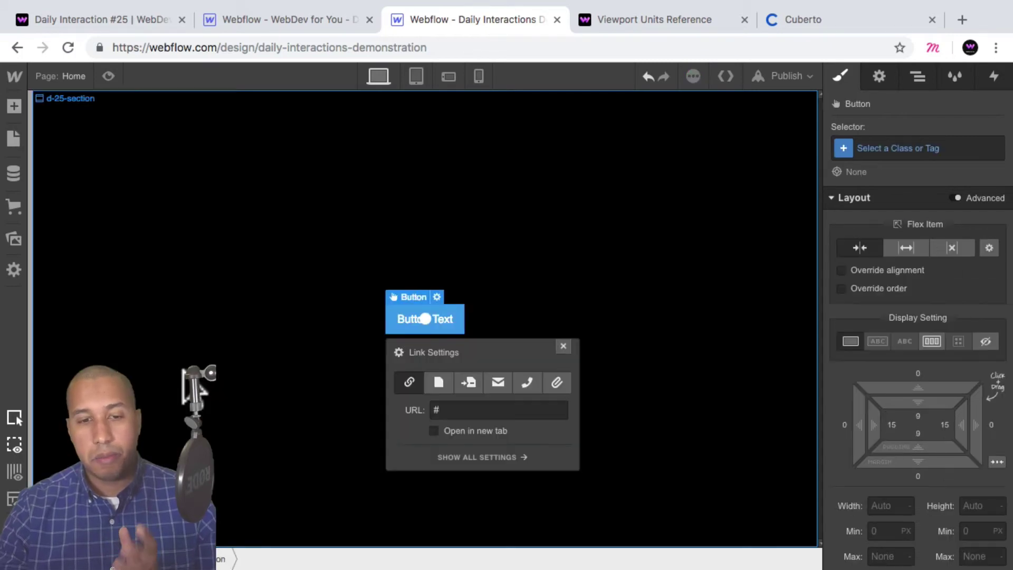
{"action": "left_click", "coordinate": [924, 147]}
{"action": "type", "text": "d-25-button"}
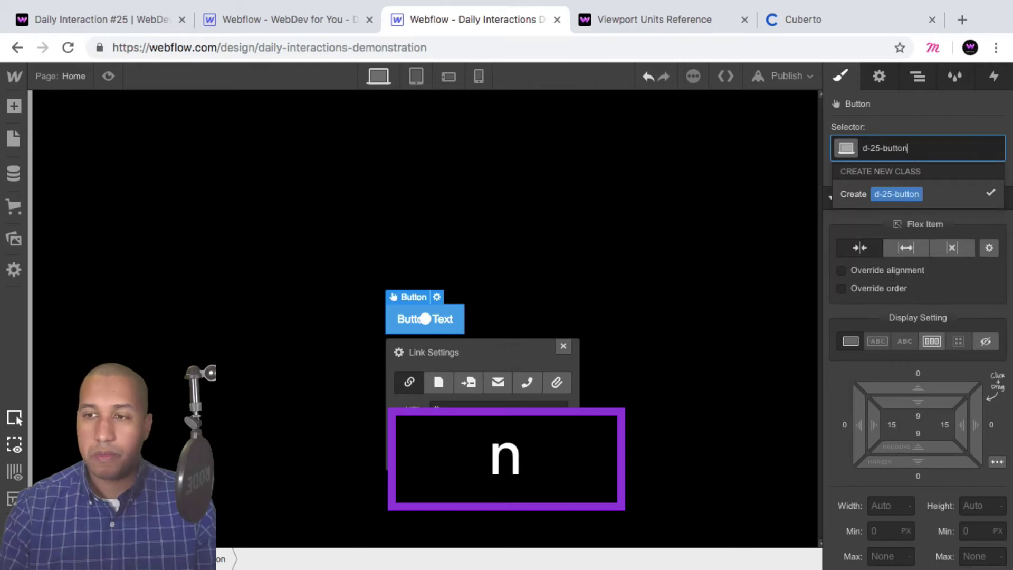
{"action": "key", "text": "Return"}
{"action": "left_click", "coordinate": [344, 211]}
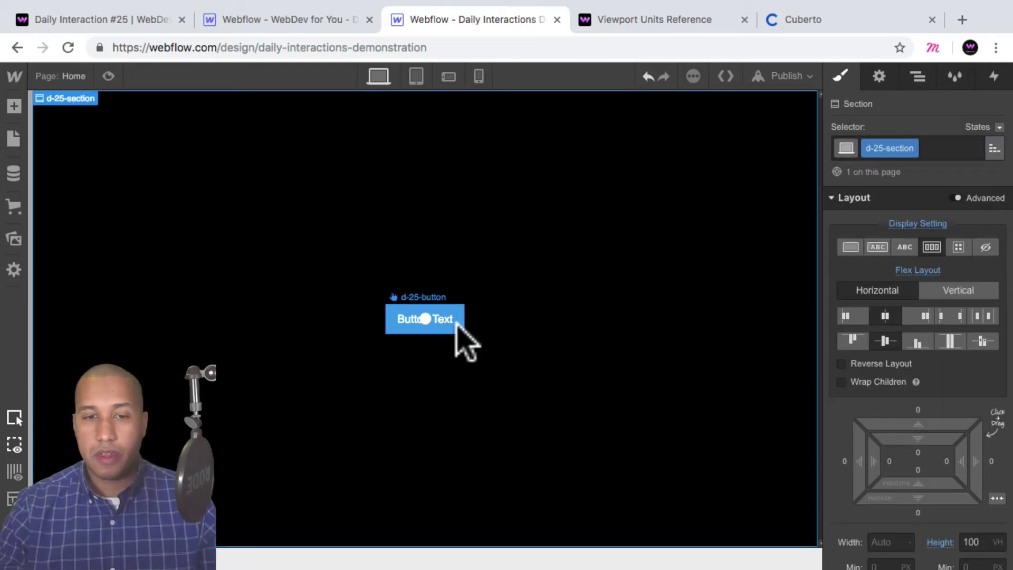
{"action": "left_click", "coordinate": [462, 322]}
{"action": "left_click", "coordinate": [879, 77]}
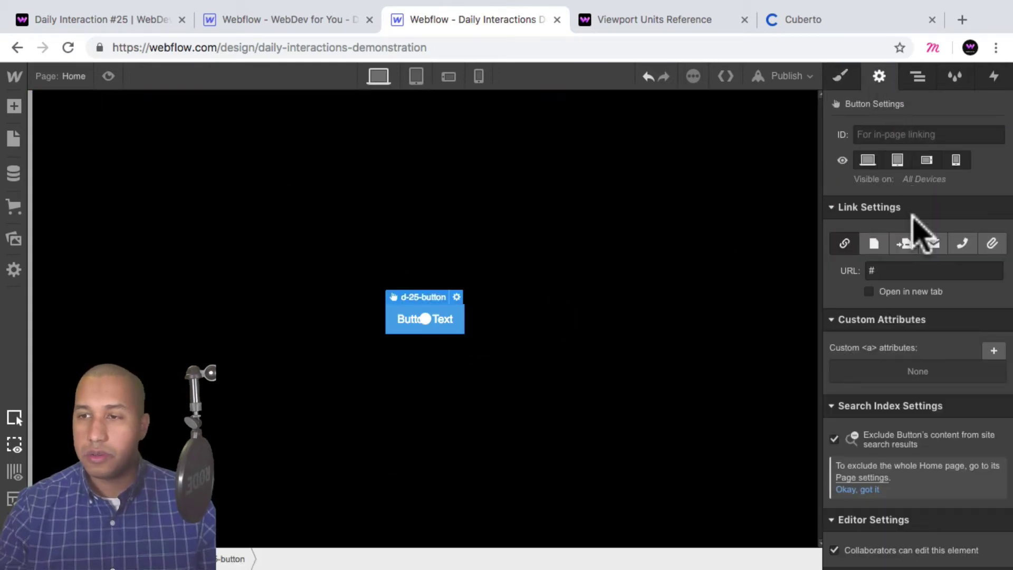
{"action": "left_click", "coordinate": [888, 271]}
{"action": "type", "text": "https"}
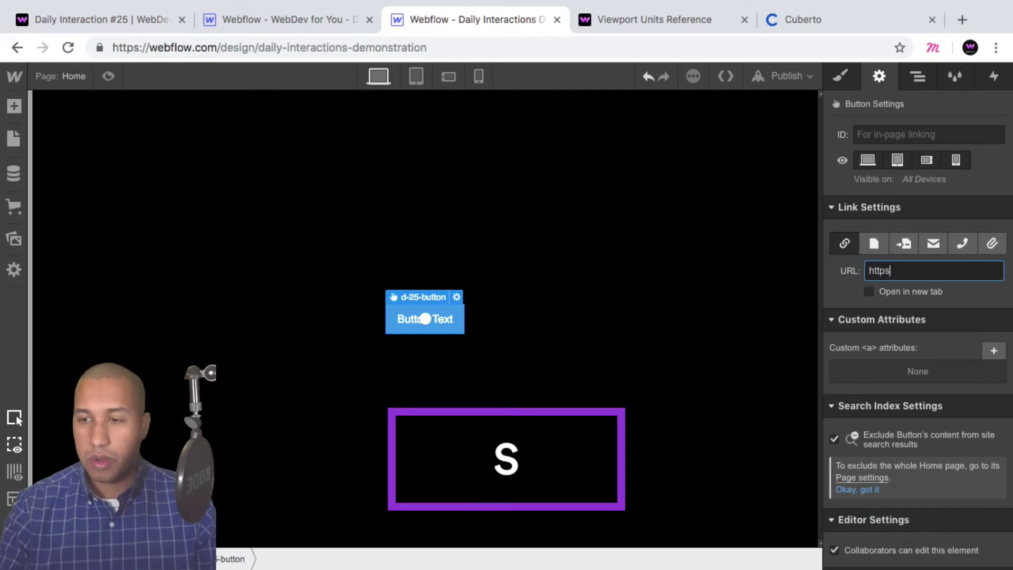
{"action": "type", "text": "://webdev"}
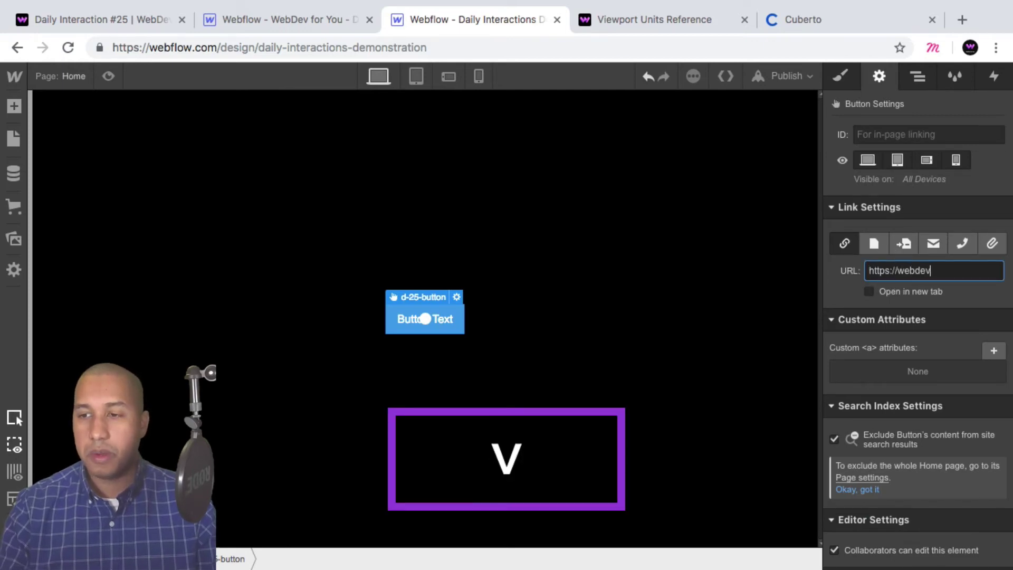
{"action": "type", "text": "foryou.com"}
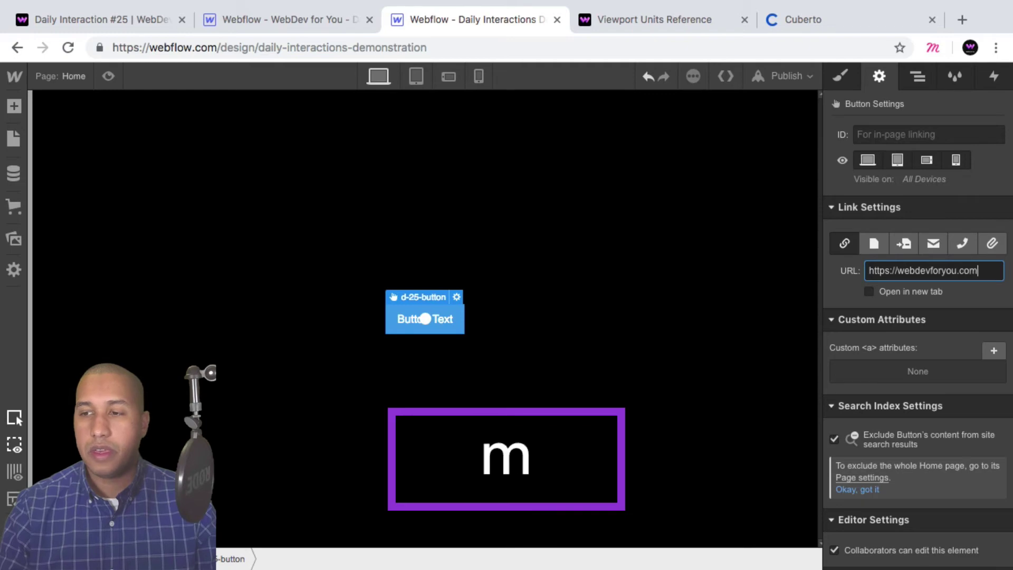
{"action": "key", "text": "Return"}
Step: Preview the dot moving over the button, compare with the published Demo 25 page, and return to the design view
{"action": "left_click", "coordinate": [108, 76]}
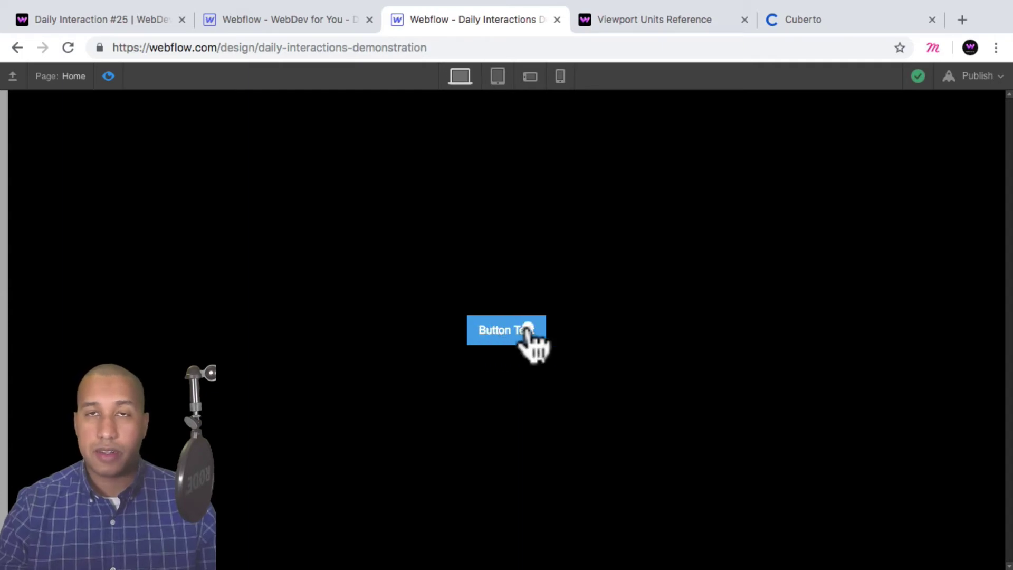
{"action": "left_click", "coordinate": [109, 76]}
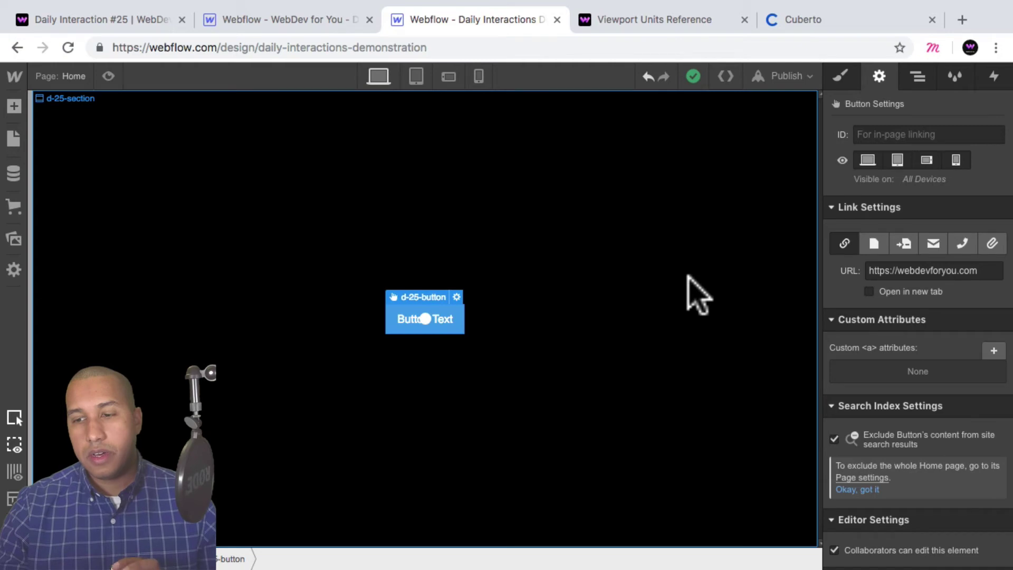
{"action": "left_click", "coordinate": [136, 22]}
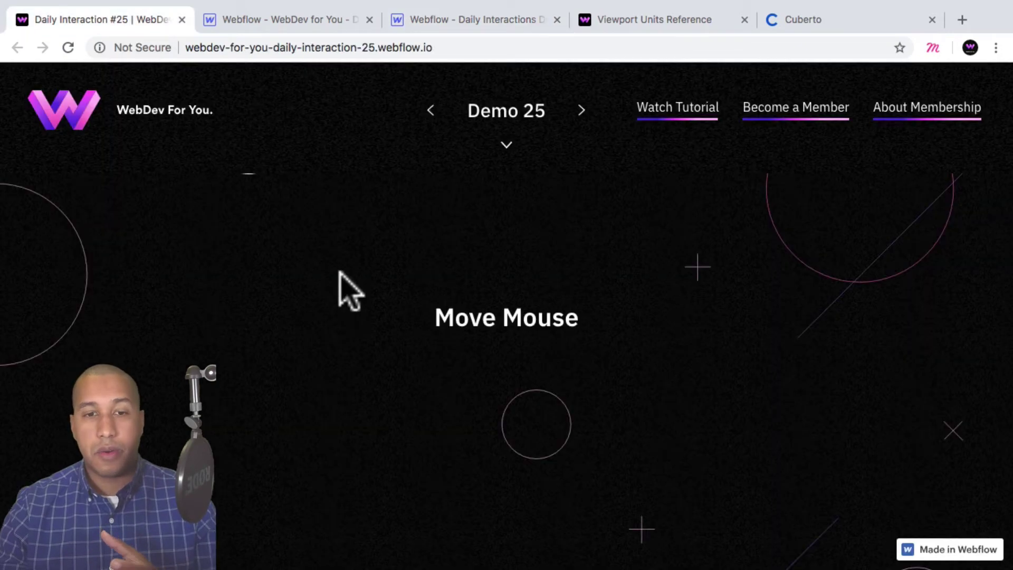
{"action": "left_click", "coordinate": [442, 24]}
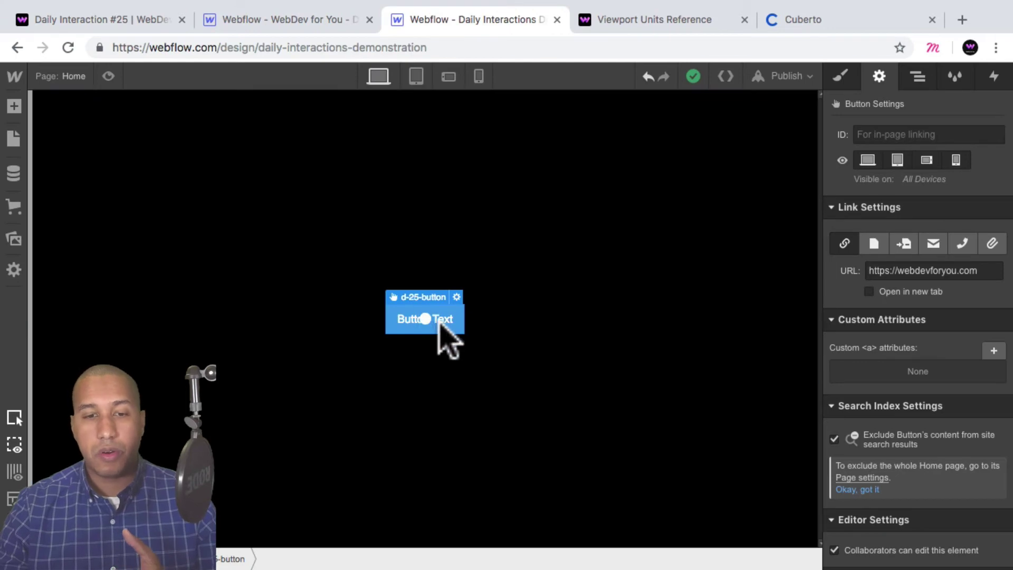
Step: Set the d-25-button background color to transparent
{"action": "left_click", "coordinate": [465, 336]}
{"action": "left_click", "coordinate": [460, 327]}
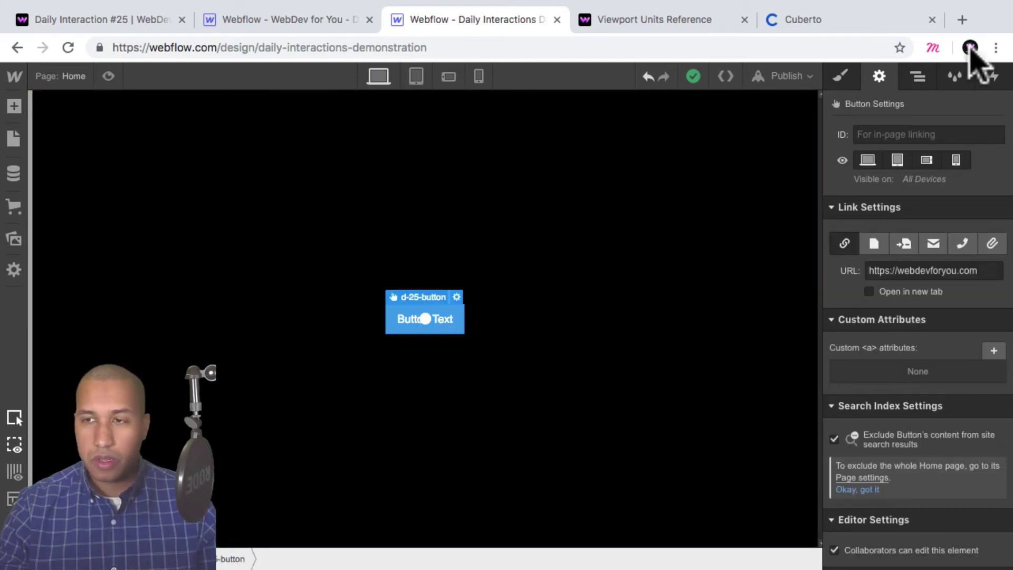
{"action": "left_click", "coordinate": [952, 77]}
{"action": "left_click", "coordinate": [917, 77]}
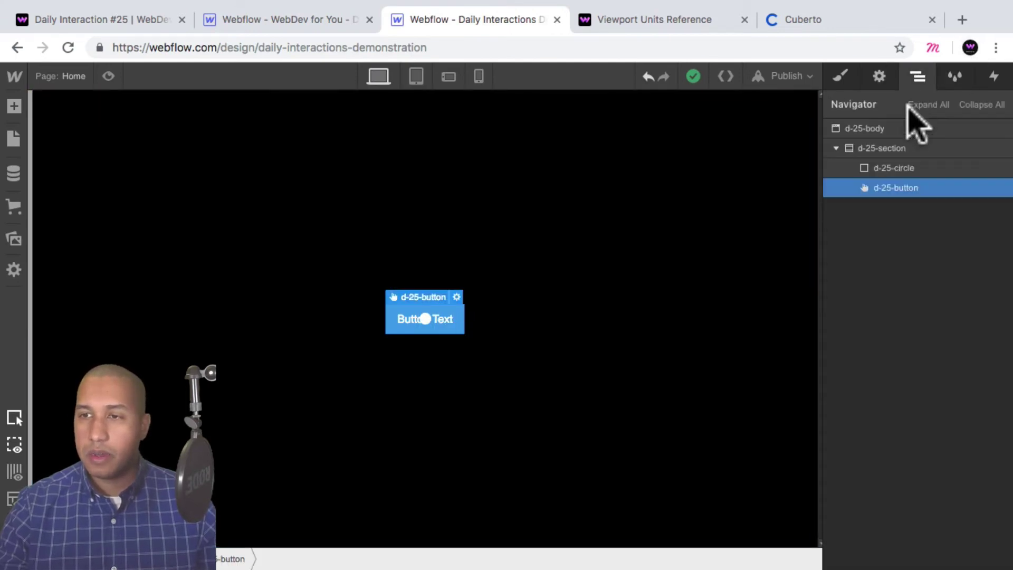
{"action": "left_click", "coordinate": [841, 78]}
{"action": "scroll", "coordinate": [973, 361], "scroll_direction": "down", "scroll_amount": 5}
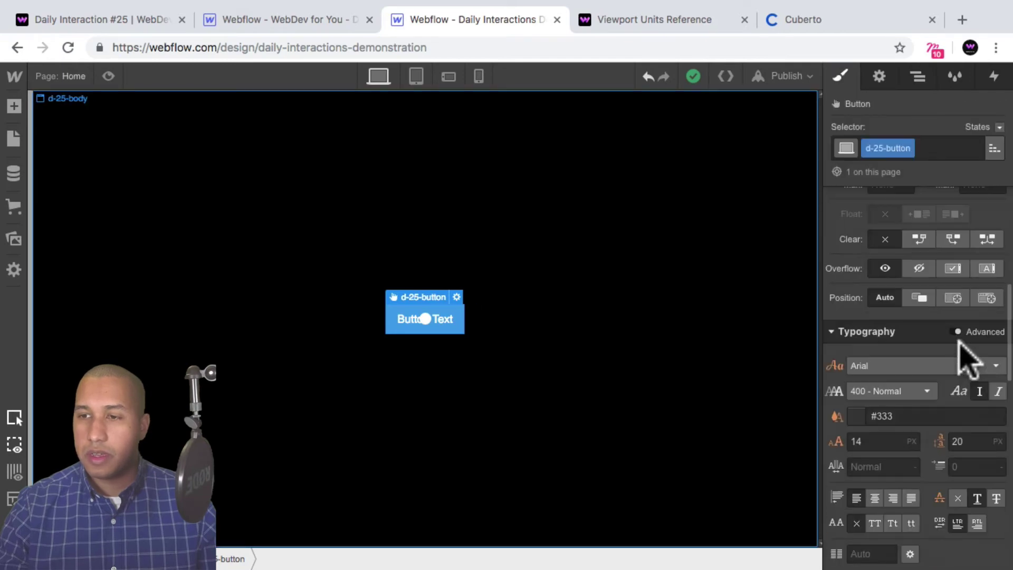
{"action": "scroll", "coordinate": [965, 359], "scroll_direction": "down", "scroll_amount": 10}
{"action": "left_click", "coordinate": [856, 287]}
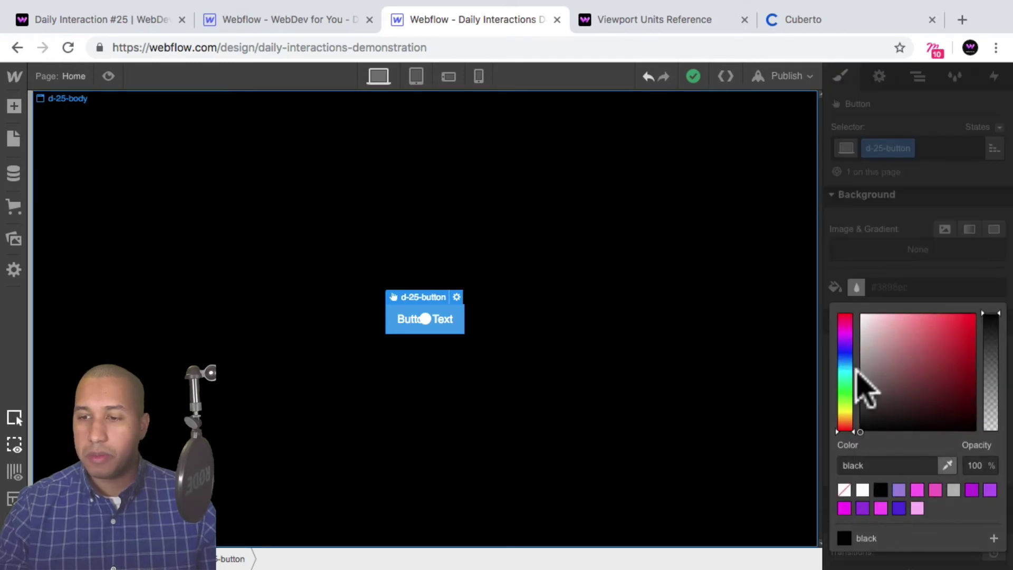
{"action": "left_click", "coordinate": [844, 490]}
{"action": "left_click", "coordinate": [918, 269]}
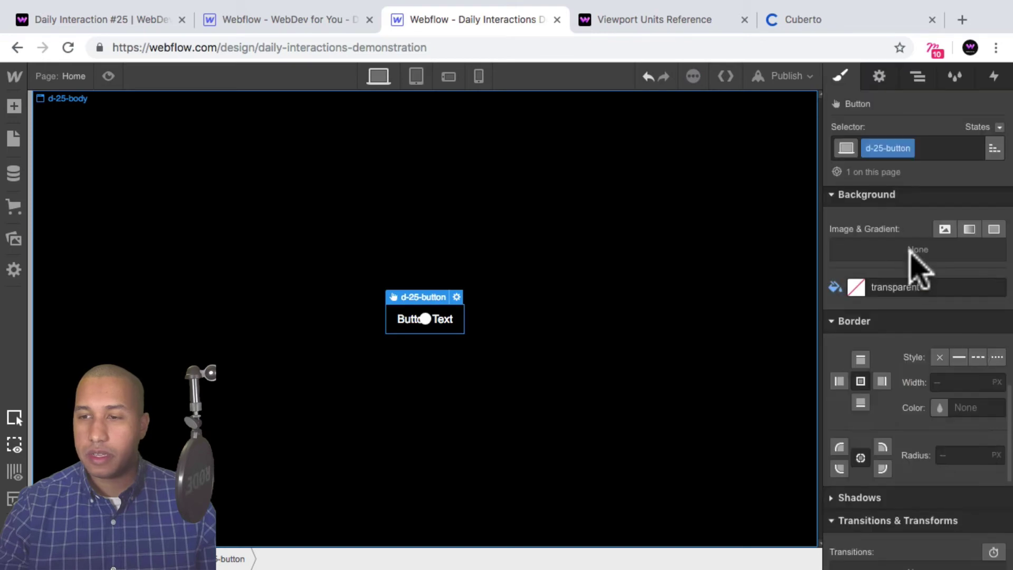
Step: Replace the d-25-button text with "WebDev For You"
{"action": "double_click", "coordinate": [452, 317]}
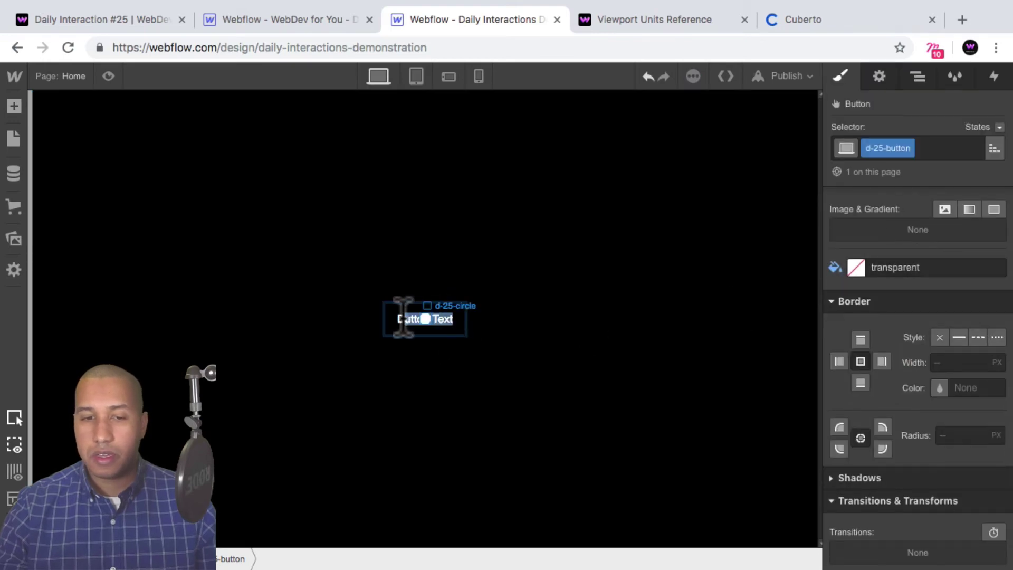
{"action": "left_click_drag", "start_coordinate": [452, 318], "coordinate": [397, 318]}
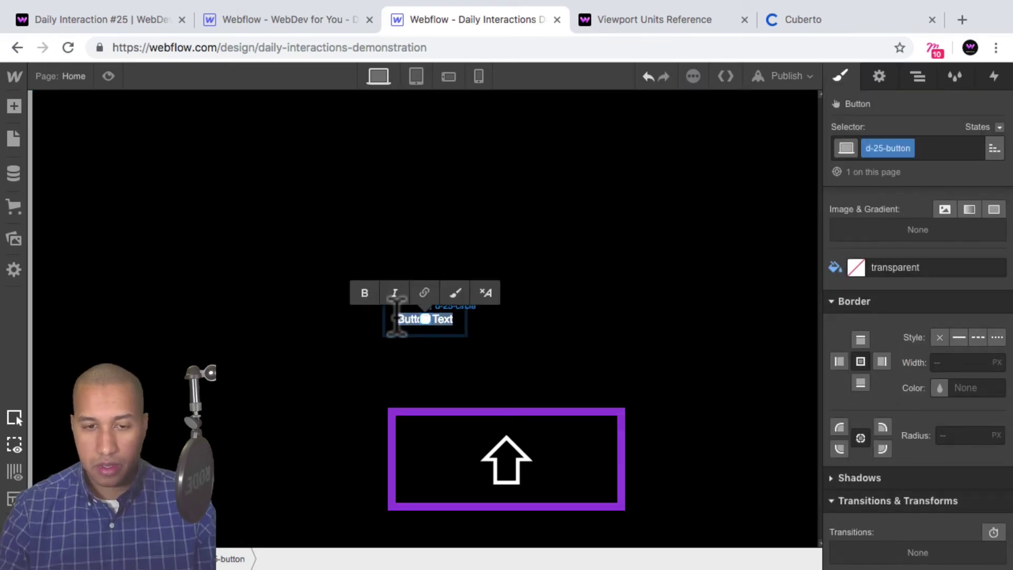
{"action": "type", "text": "WebDev For You"}
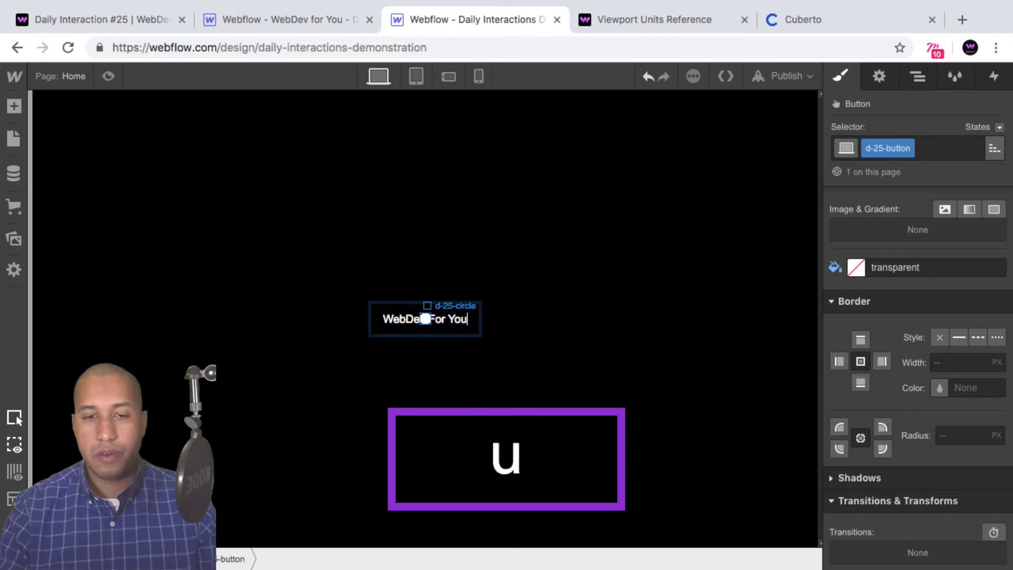
{"action": "left_click", "coordinate": [508, 289]}
Step: Give the d-25-button a solid white border
{"action": "left_click", "coordinate": [469, 323]}
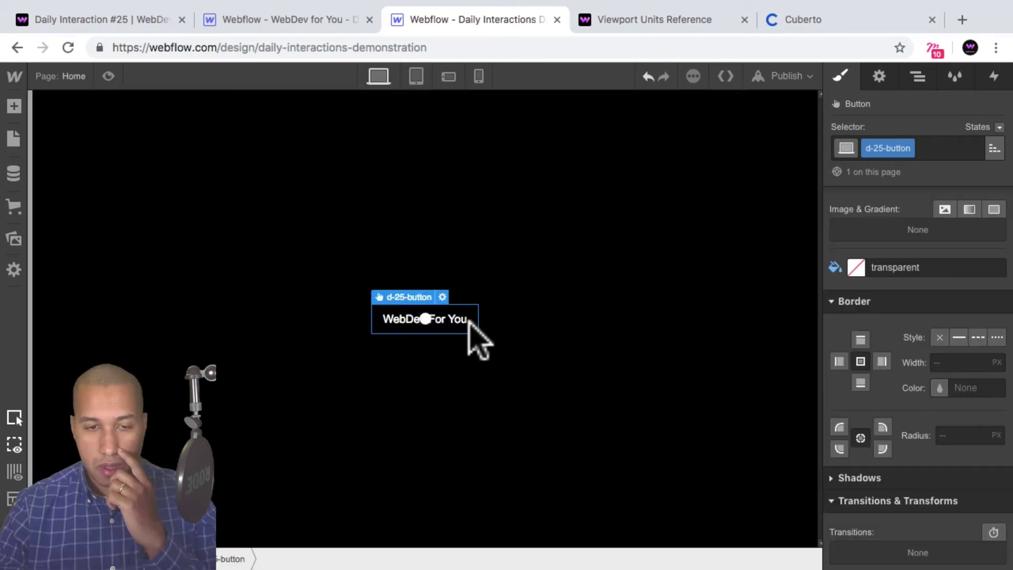
{"action": "left_click", "coordinate": [959, 337]}
{"action": "left_click", "coordinate": [938, 392]}
{"action": "left_click", "coordinate": [860, 311]}
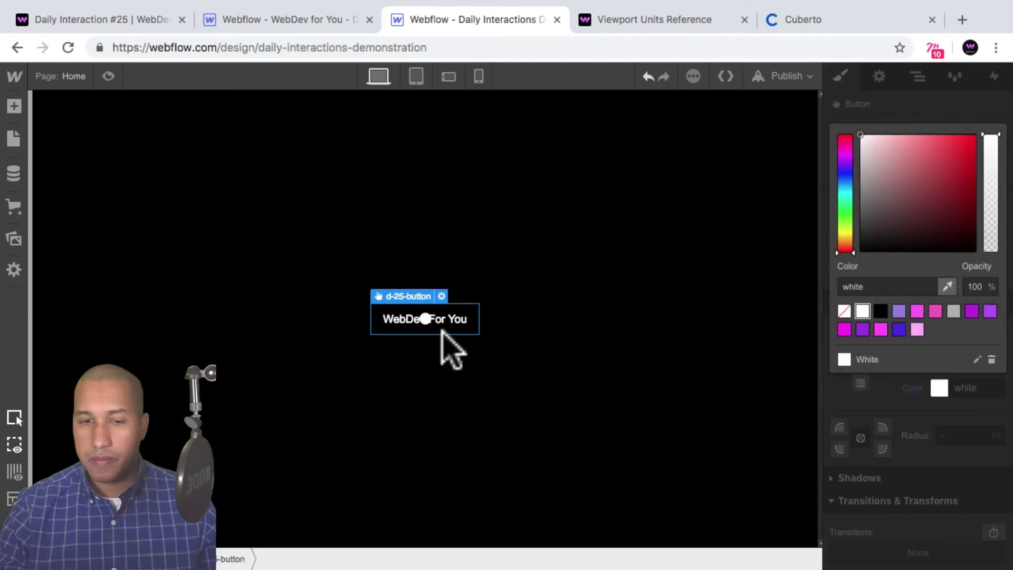
{"action": "left_click", "coordinate": [526, 350]}
Step: Set the d-25-button padding to 25 px on all sides, and preview the page before returning to the design view
{"action": "left_click", "coordinate": [474, 321]}
{"action": "scroll", "coordinate": [944, 295], "scroll_direction": "up", "scroll_amount": 5}
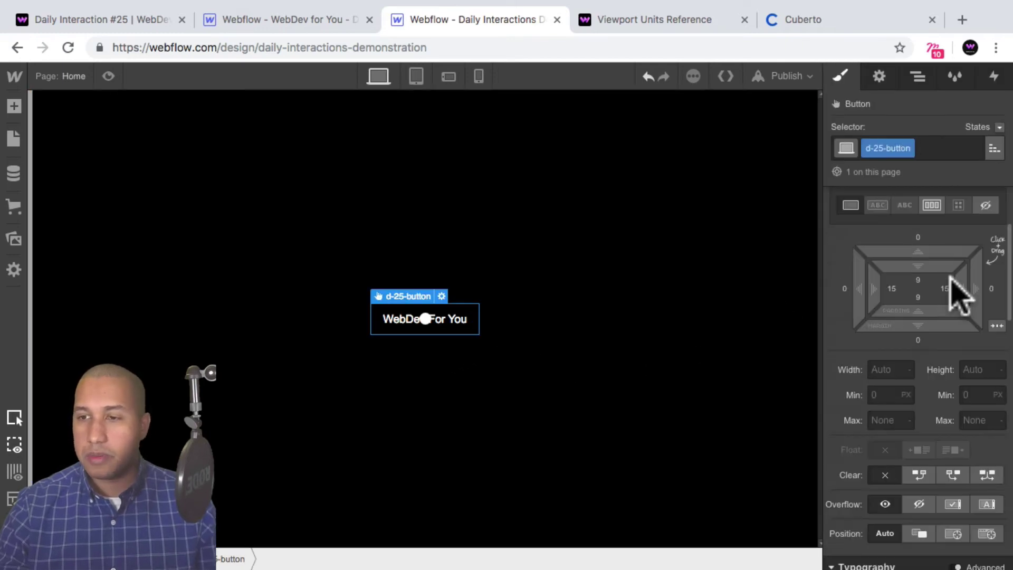
{"action": "scroll", "coordinate": [949, 442], "scroll_direction": "down", "scroll_amount": 1}
{"action": "left_click_drag", "start_coordinate": [961, 425], "coordinate": [939, 423]}
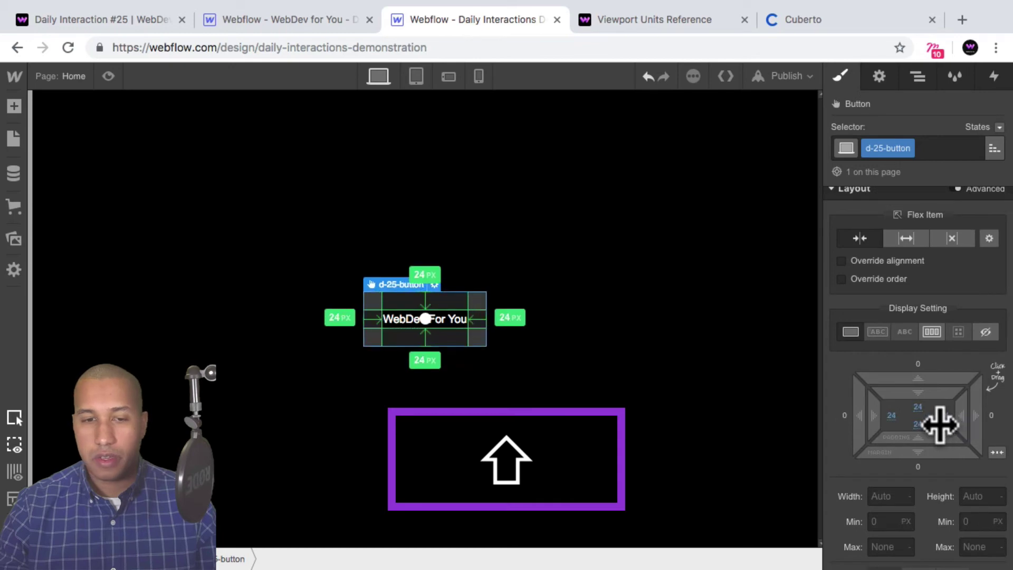
{"action": "left_click", "coordinate": [524, 403]}
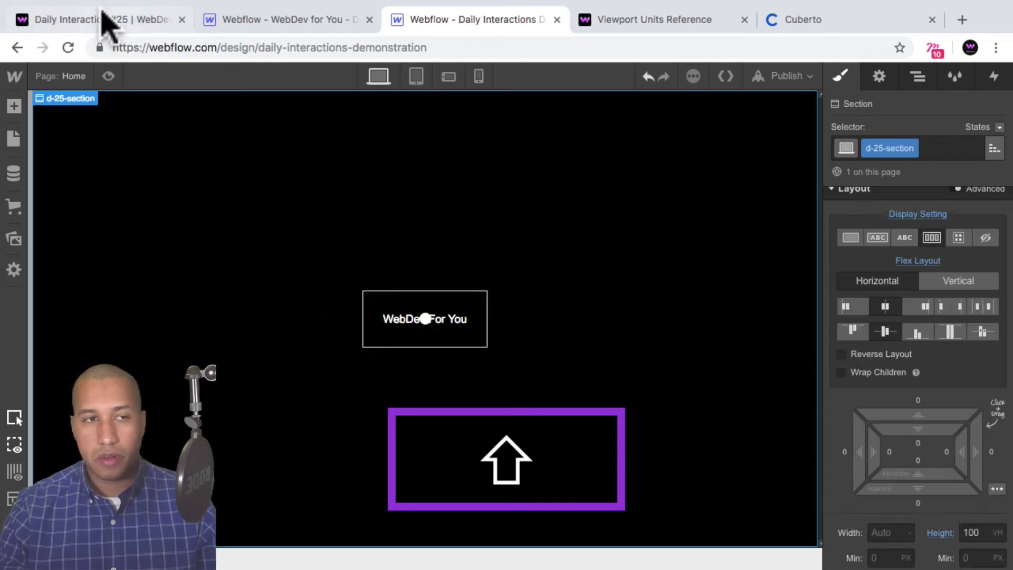
{"action": "left_click", "coordinate": [109, 76]}
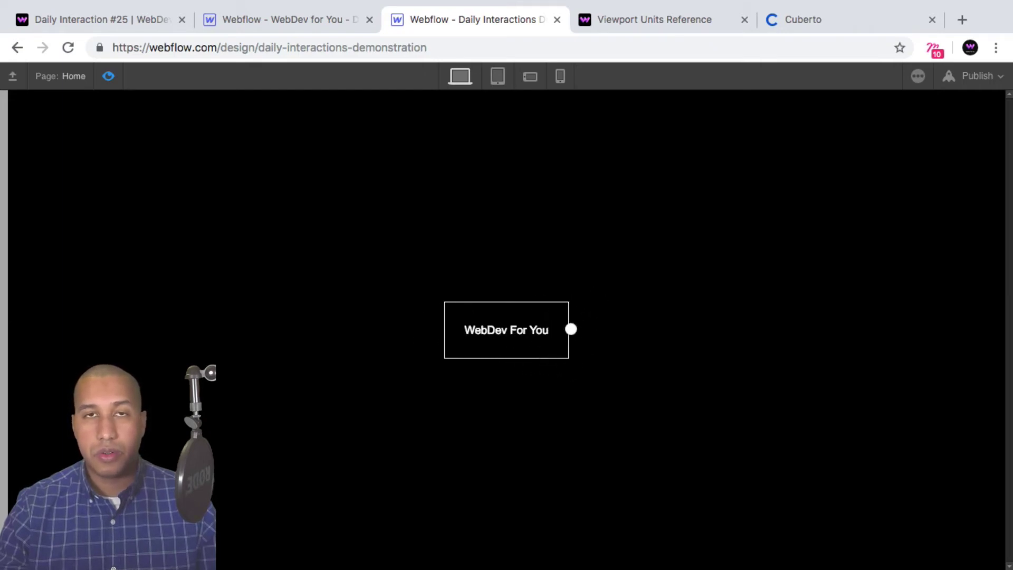
{"action": "left_click", "coordinate": [108, 76]}
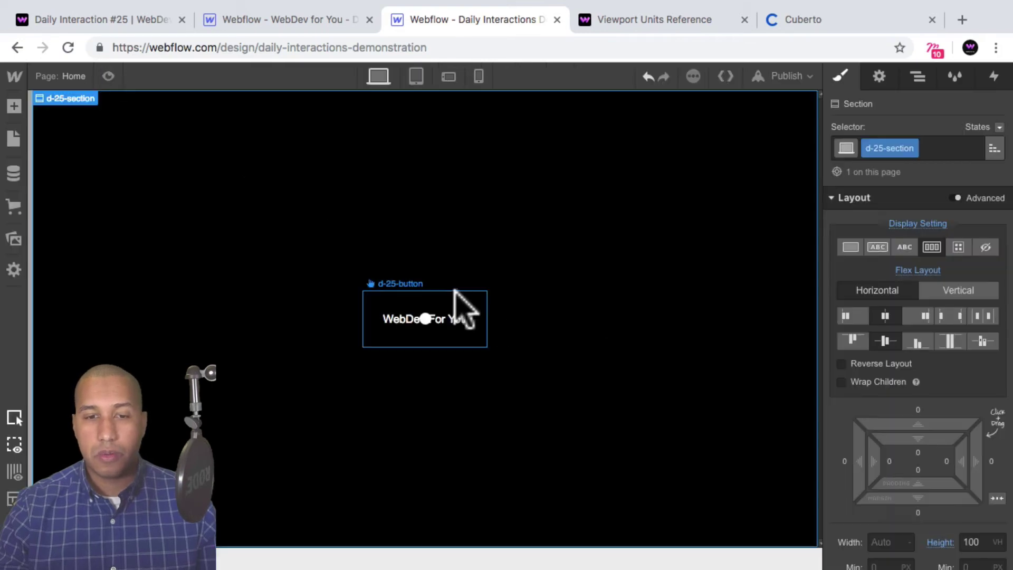
Step: Add a Mouse Hover element trigger to d-25-button with Start an Animation as its On Hover action
{"action": "left_click", "coordinate": [475, 316]}
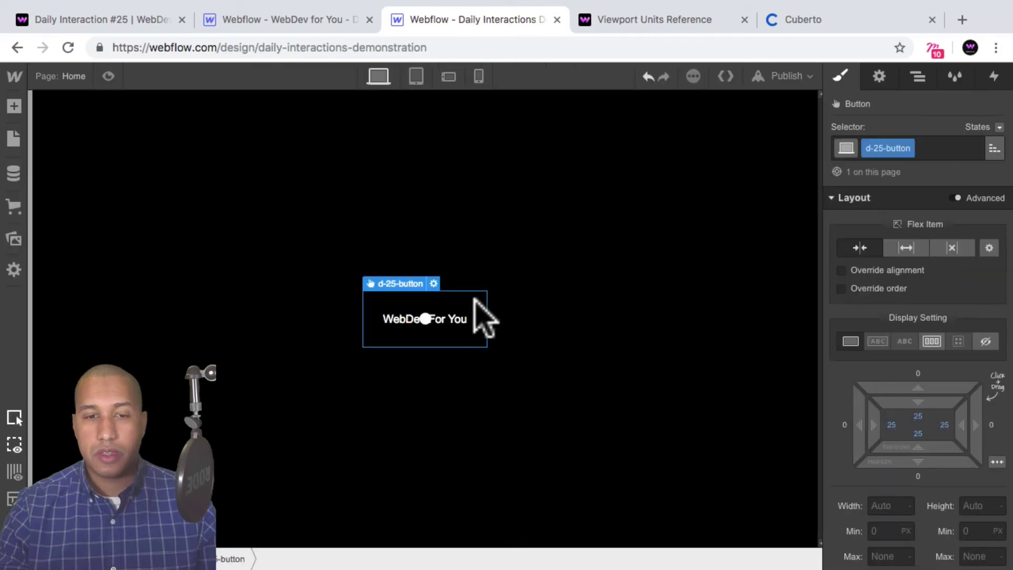
{"action": "left_click", "coordinate": [994, 78]}
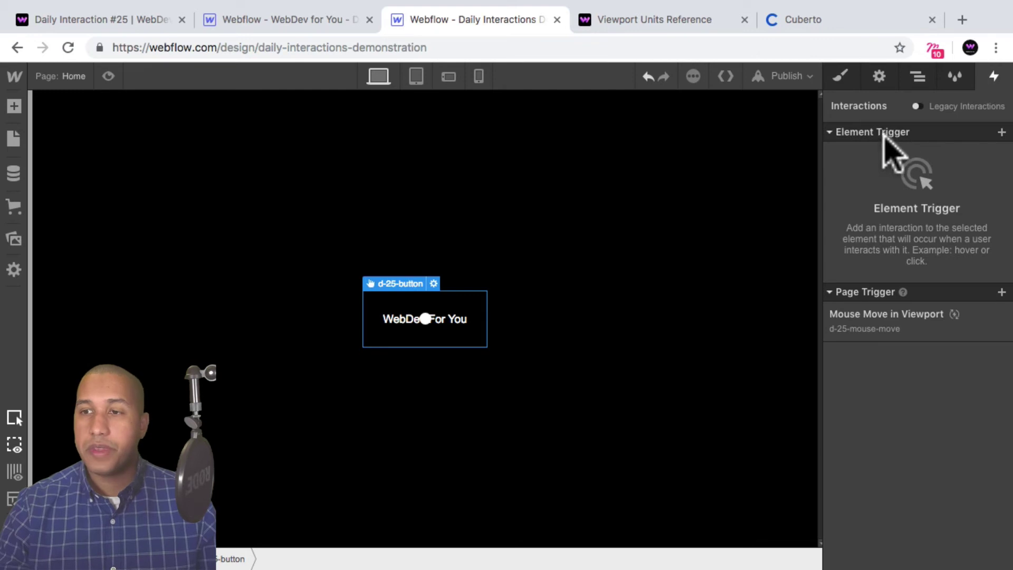
{"action": "left_click", "coordinate": [1001, 132]}
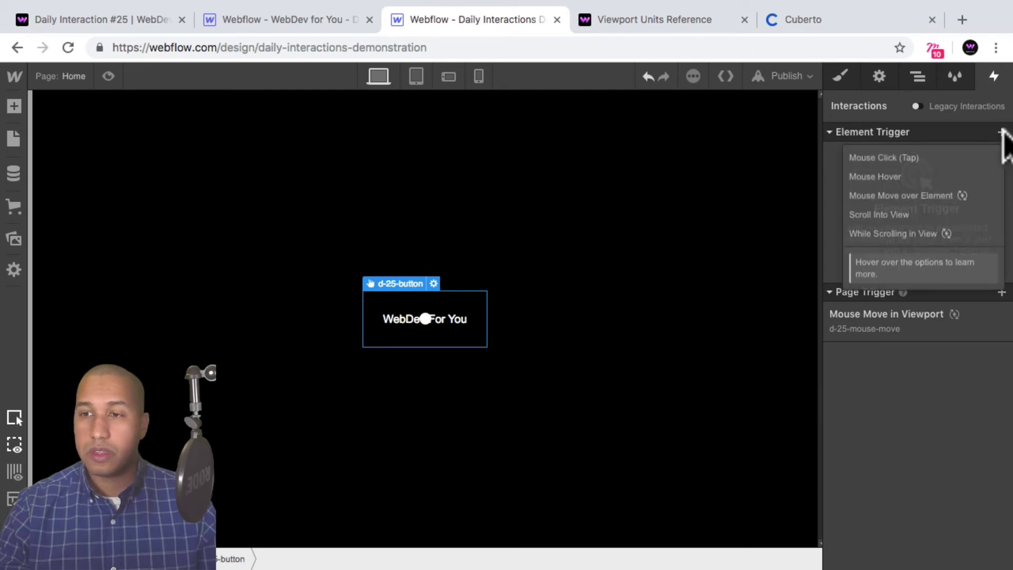
{"action": "left_click", "coordinate": [918, 177]}
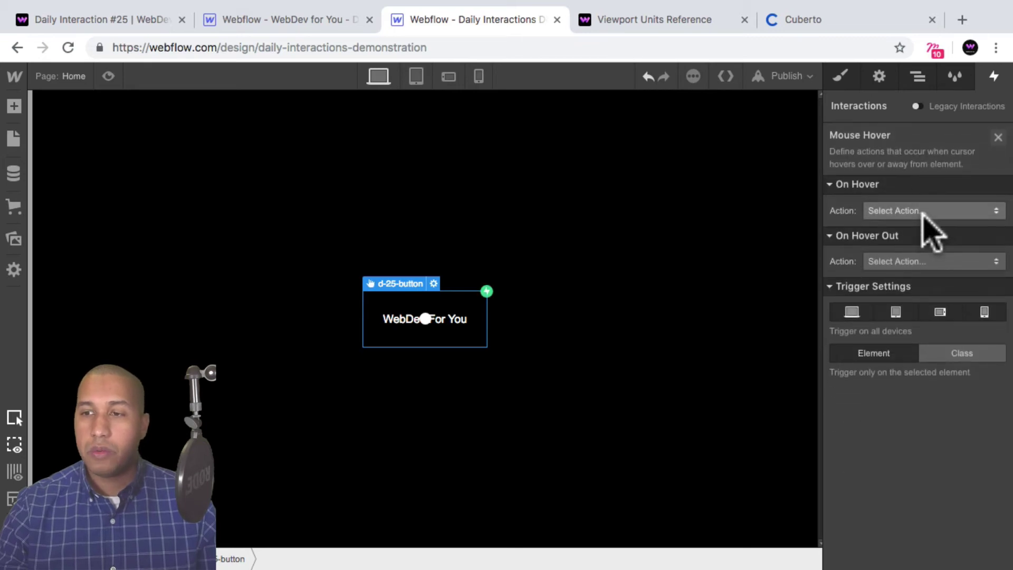
{"action": "left_click", "coordinate": [922, 210]}
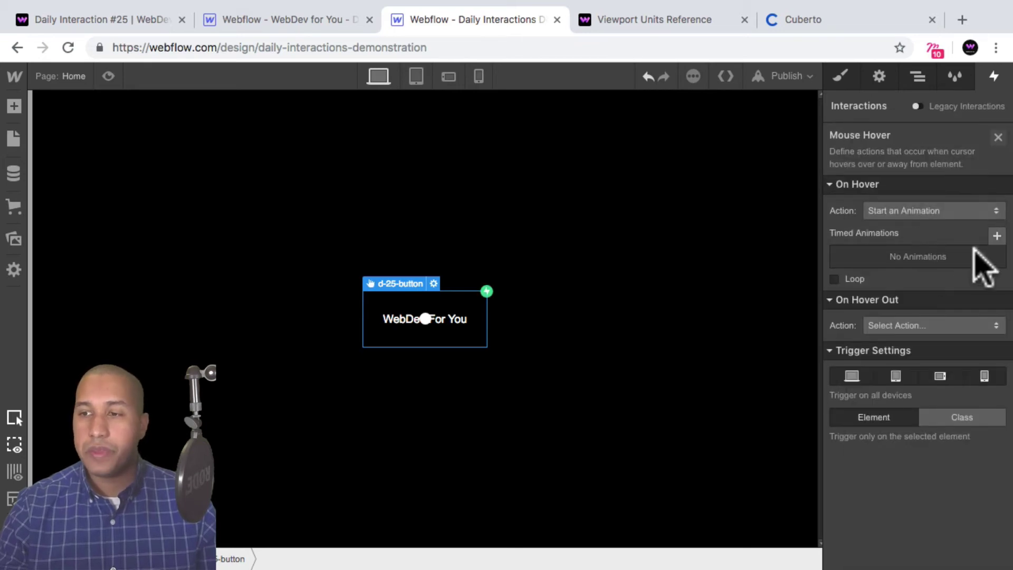
Step: Create a new timed animation for On Hover named d-25-mouse-in
{"action": "left_click", "coordinate": [997, 235]}
{"action": "left_click", "coordinate": [895, 253]}
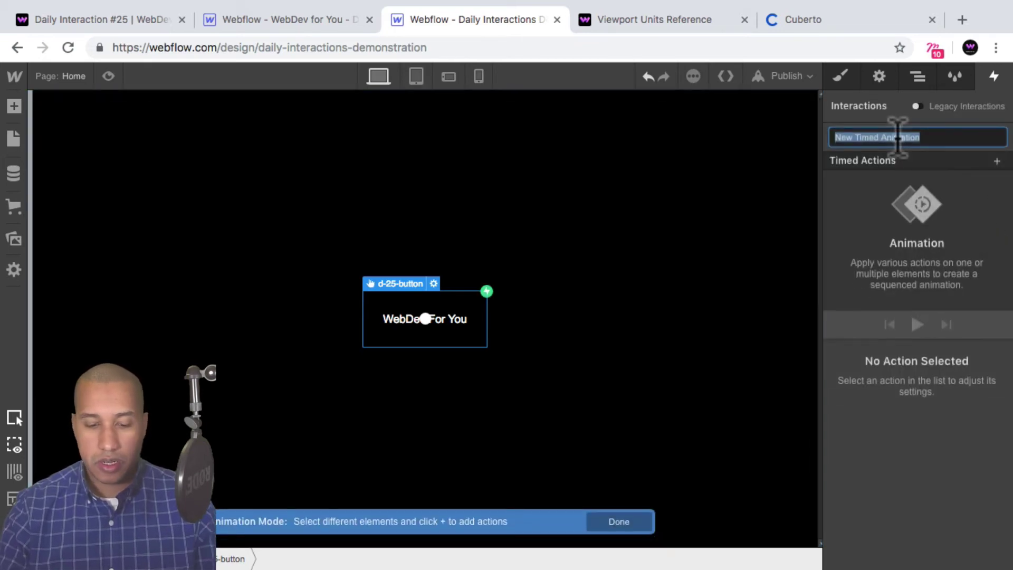
{"action": "type", "text": "d-25-mouse-in"}
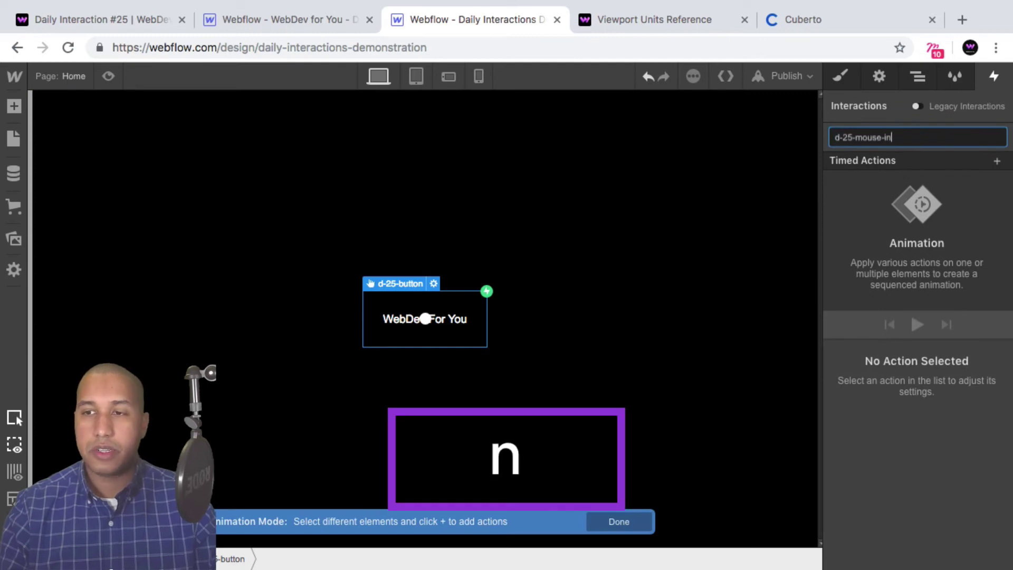
{"action": "key", "text": "Return"}
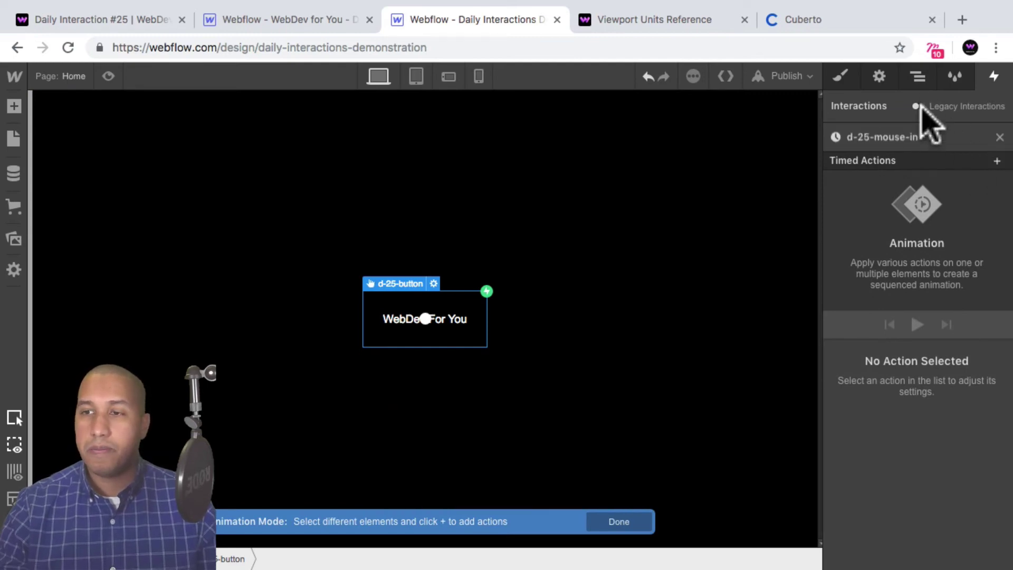
Step: Add a Scale action for d-25-circle to d-25-mouse-in with X and Y scale 0 and Ease easing
{"action": "left_click", "coordinate": [918, 76]}
{"action": "left_click", "coordinate": [895, 168]}
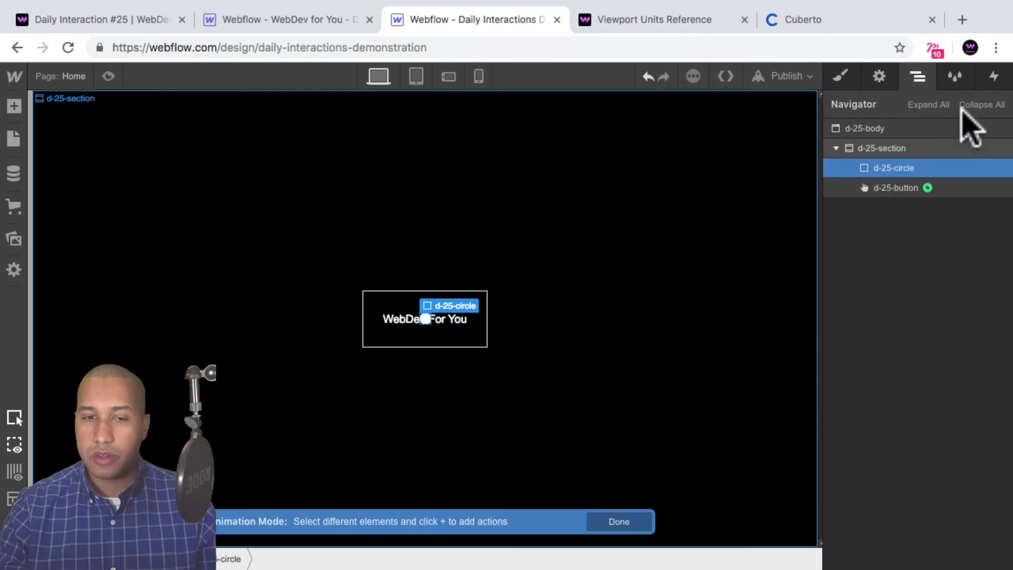
{"action": "left_click", "coordinate": [996, 74]}
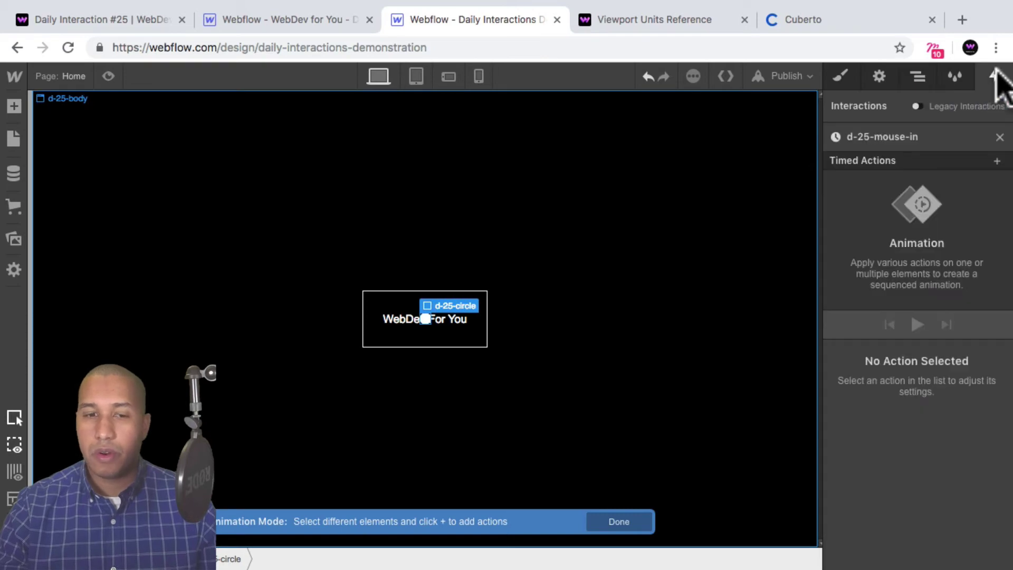
{"action": "left_click", "coordinate": [996, 161]}
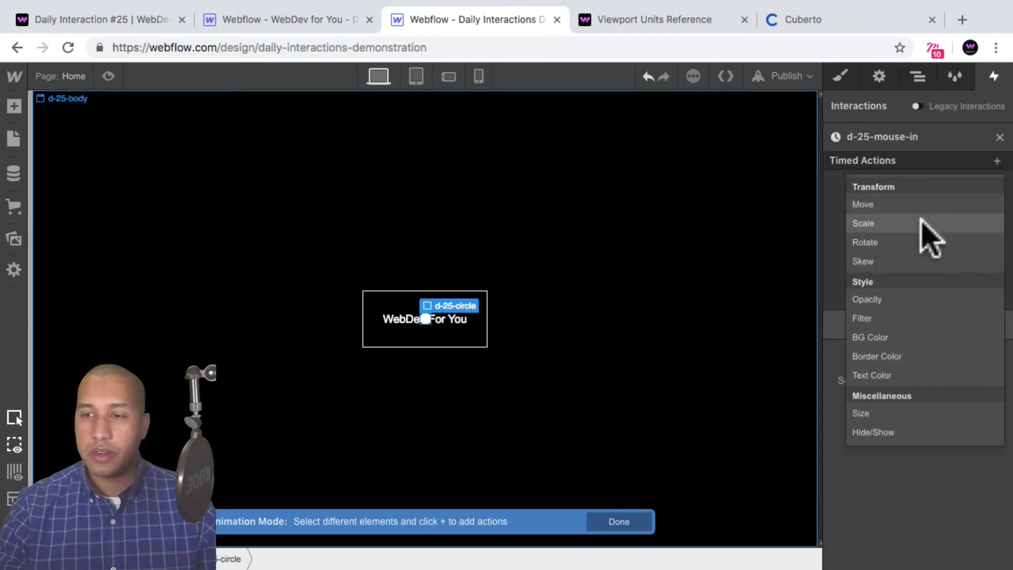
{"action": "left_click", "coordinate": [863, 223]}
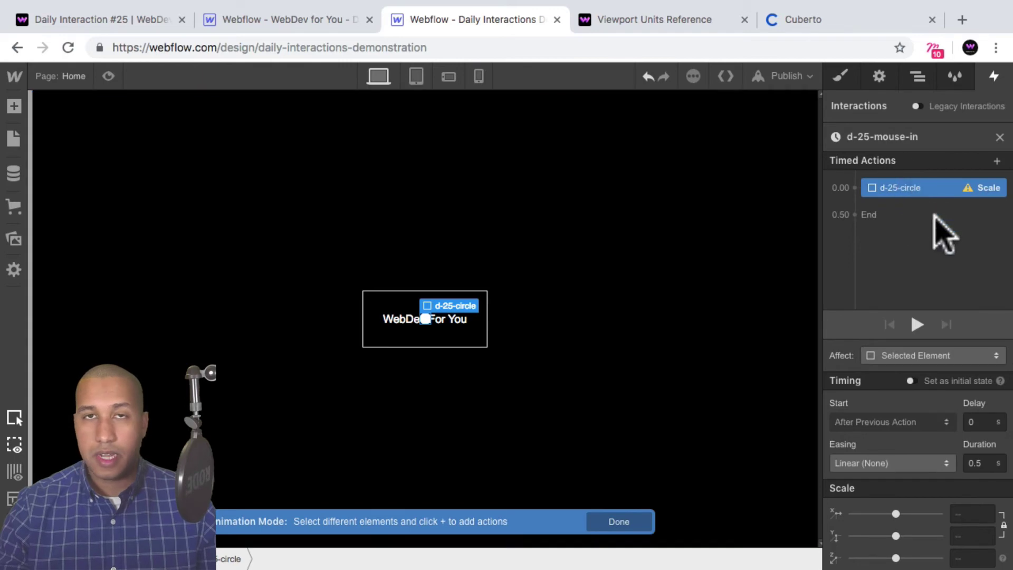
{"action": "type", "text": "0"}
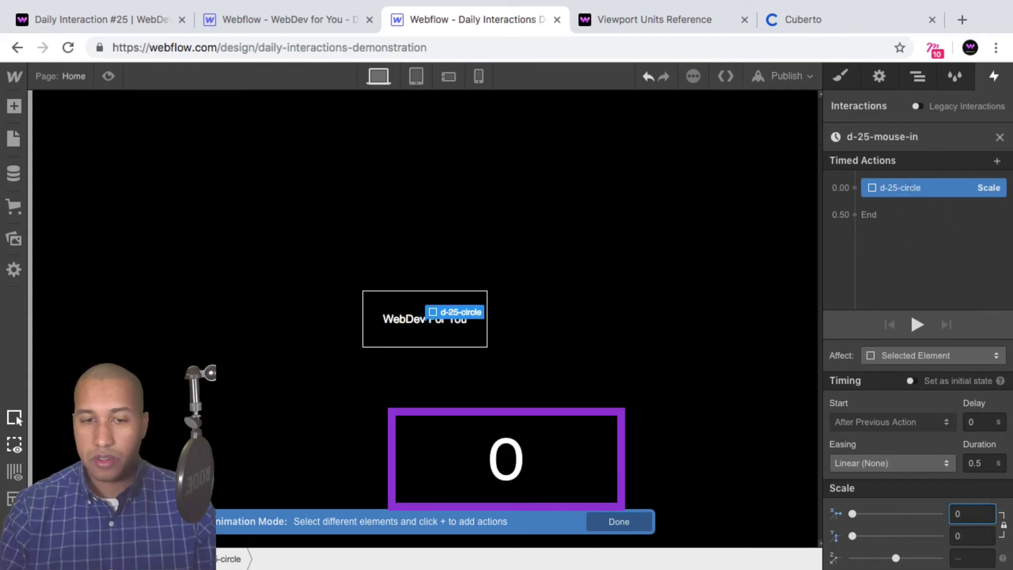
{"action": "left_click", "coordinate": [922, 467]}
{"action": "left_click", "coordinate": [859, 114]}
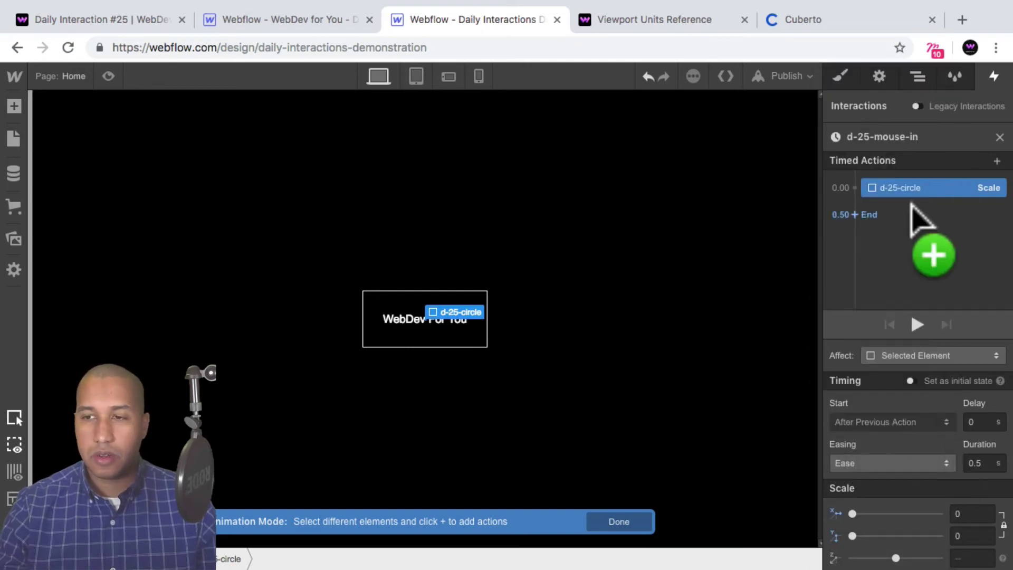
{"action": "left_click", "coordinate": [999, 137]}
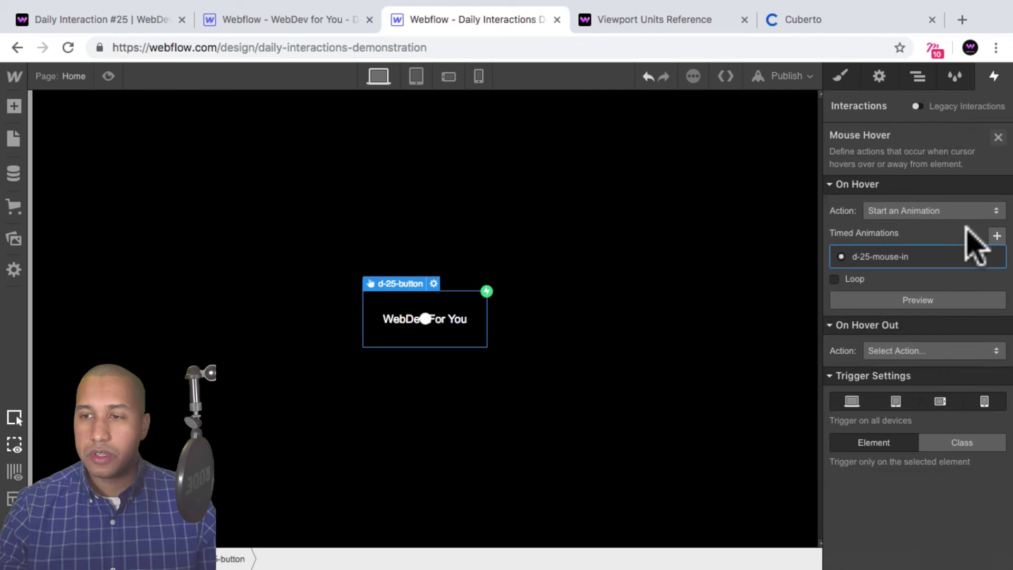
Step: Set the On Hover Out action to Start an Animation, and duplicate d-25-mouse-in, choosing the copy as its animation
{"action": "left_click", "coordinate": [910, 353]}
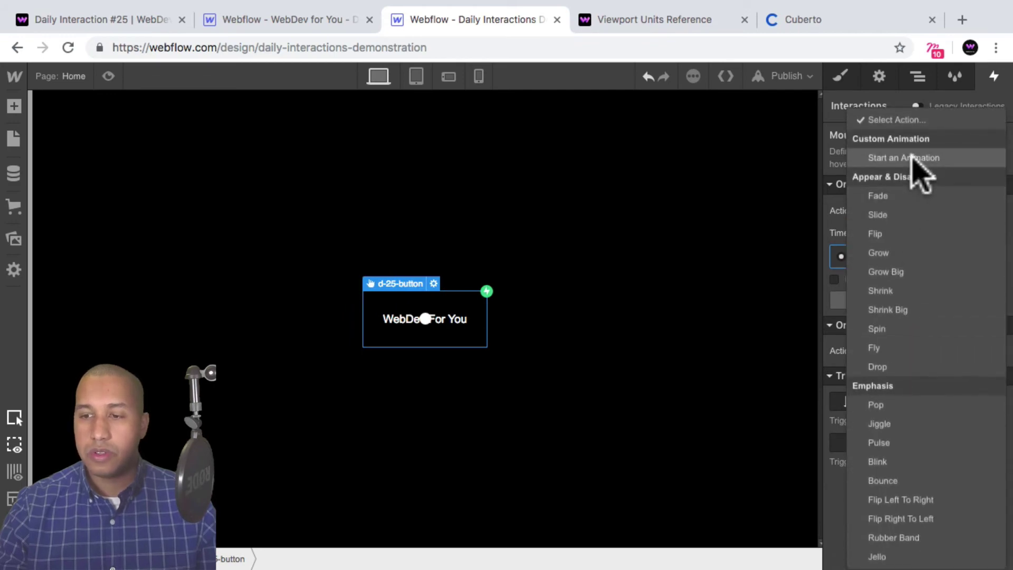
{"action": "left_click", "coordinate": [920, 158]}
{"action": "left_click", "coordinate": [994, 396]}
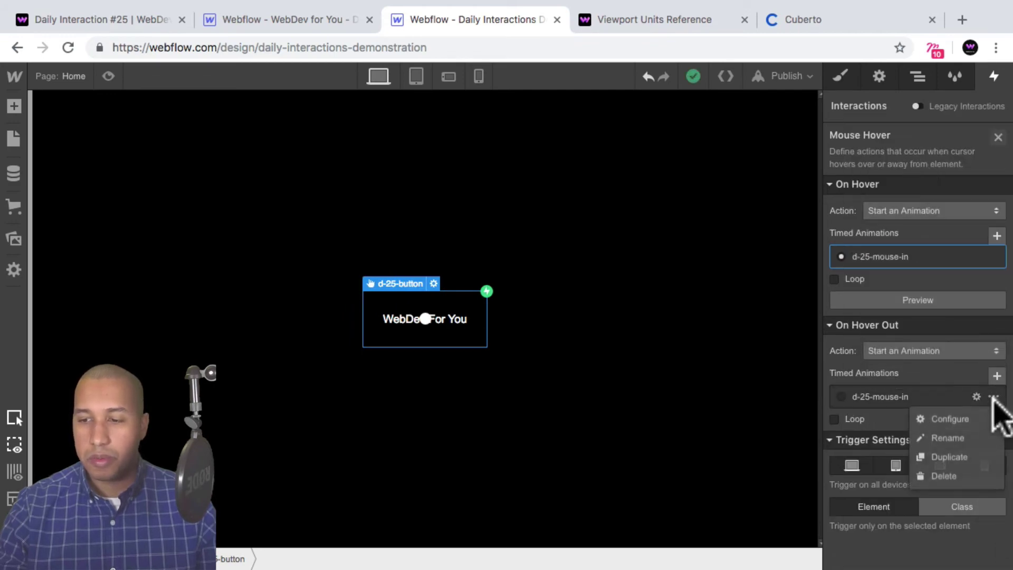
{"action": "left_click", "coordinate": [950, 454]}
{"action": "left_click", "coordinate": [877, 443]}
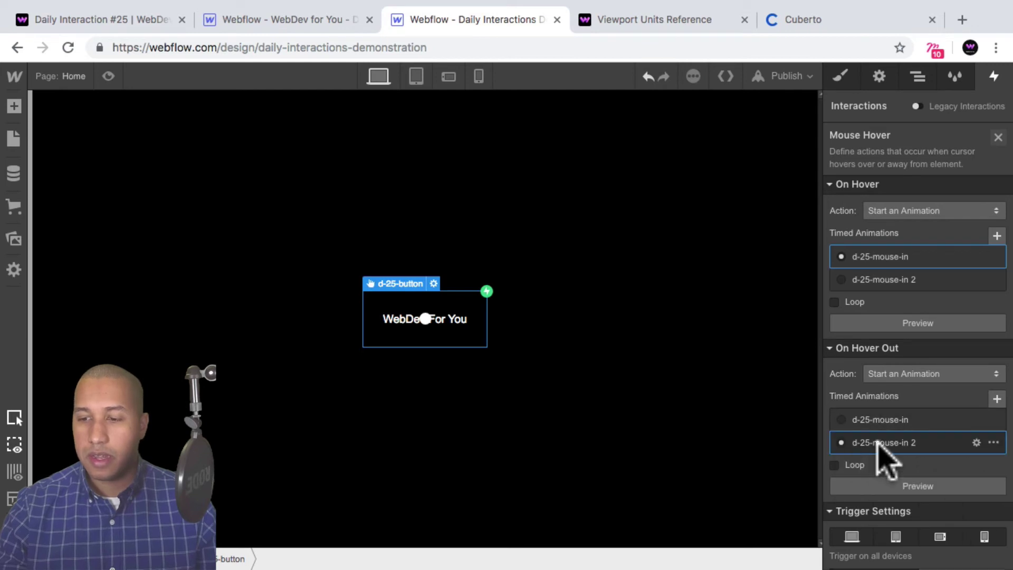
Step: Rename the duplicated hover-out animation as d-25-mouse-out
{"action": "left_click", "coordinate": [894, 442]}
{"action": "double_click", "coordinate": [868, 136]}
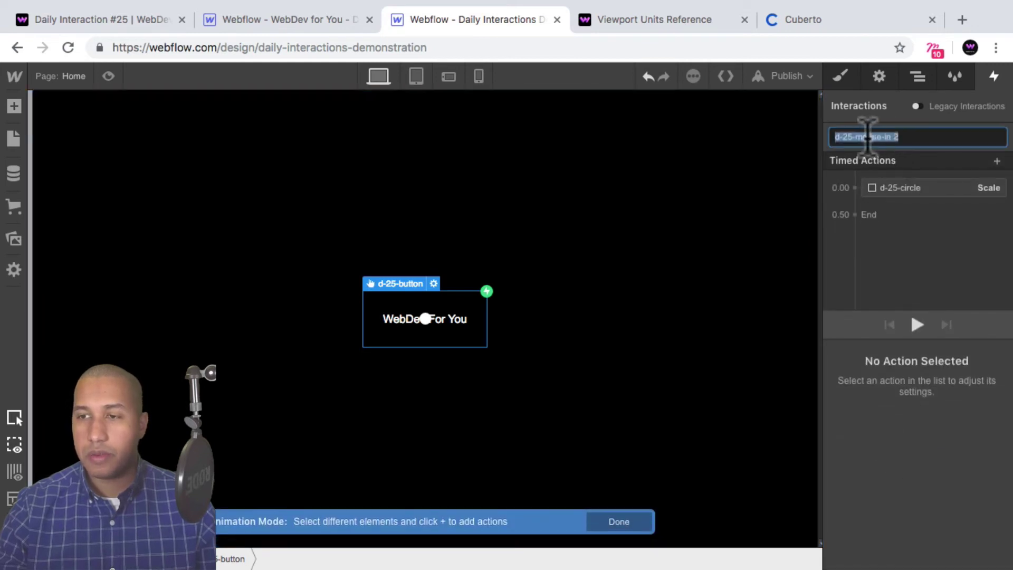
{"action": "type", "text": "out"}
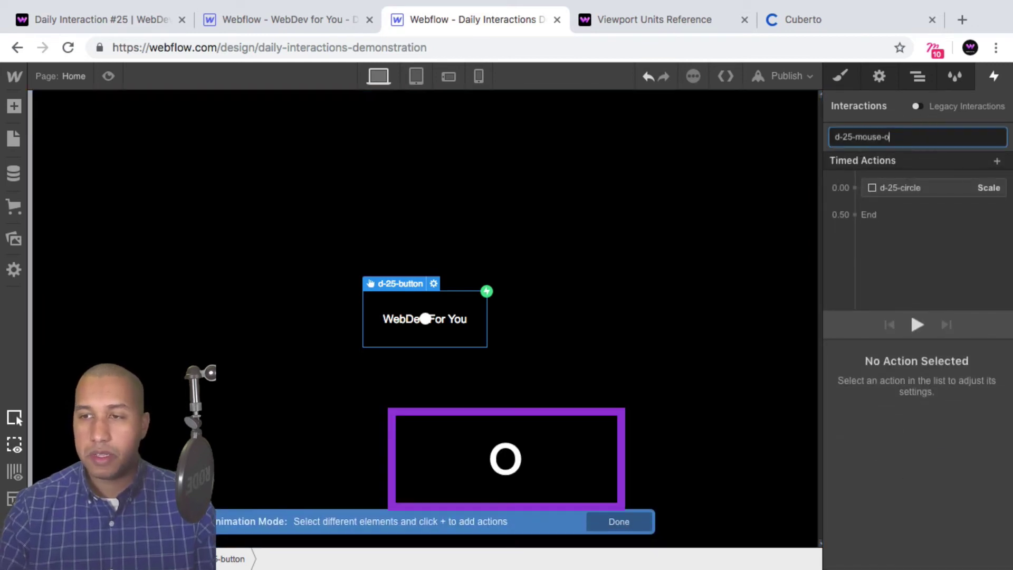
{"action": "key", "text": "Return"}
Step: Set the d-25-circle X and Y scale to 1 in d-25-mouse-out, and preview the button's hover effect
{"action": "left_click", "coordinate": [918, 188]}
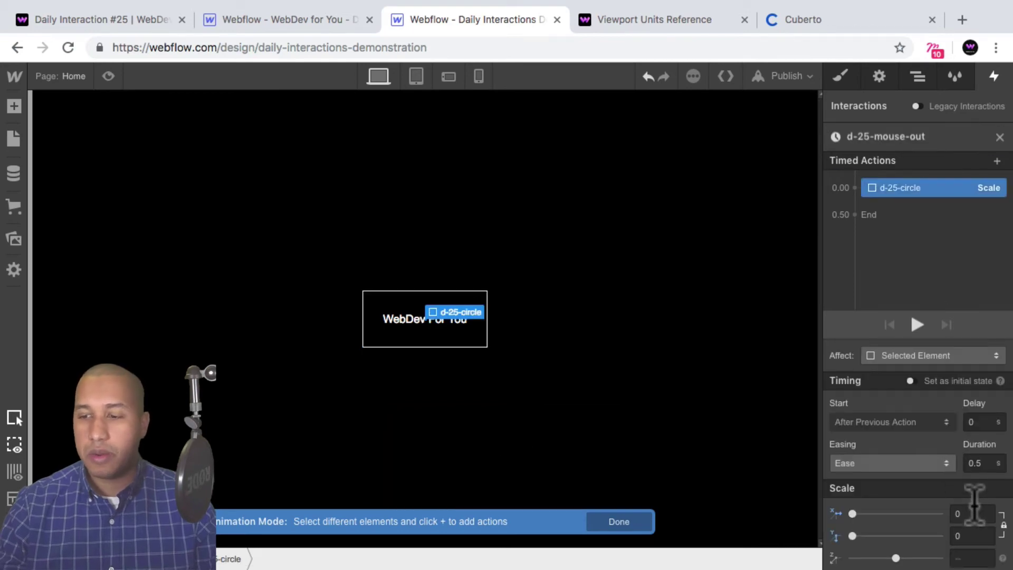
{"action": "type", "text": "1"}
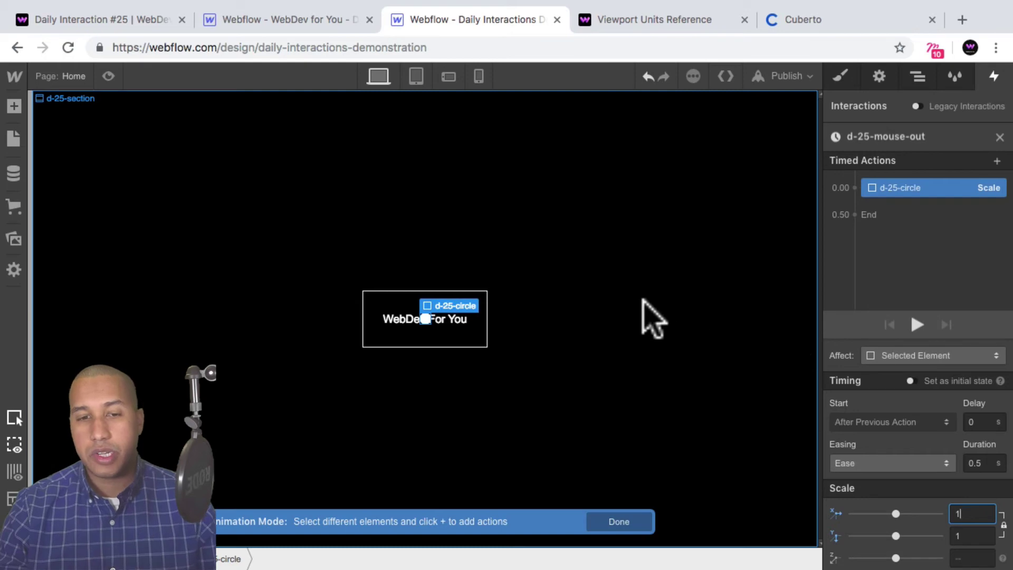
{"action": "left_click", "coordinate": [109, 77]}
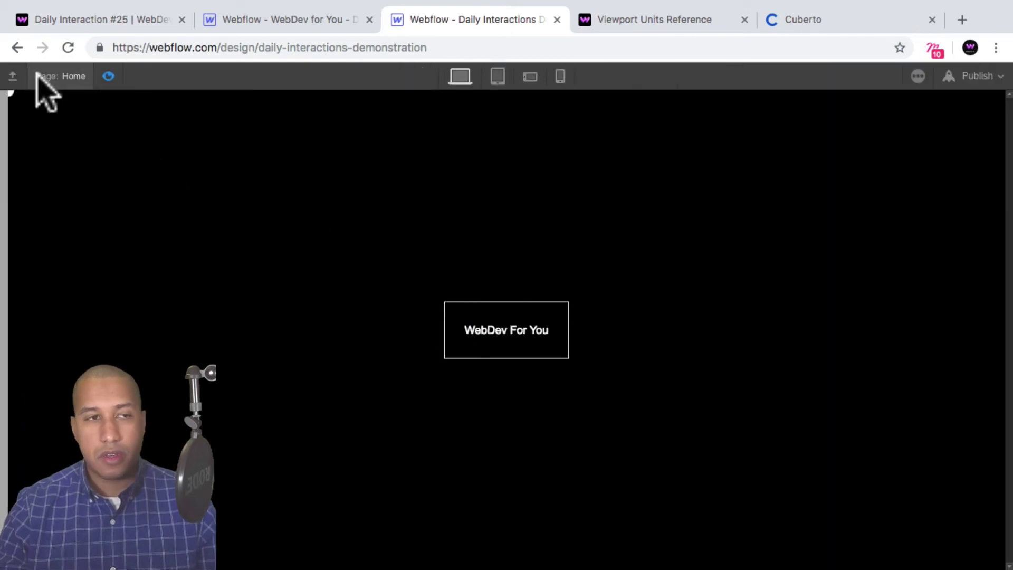
{"action": "left_click", "coordinate": [108, 76]}
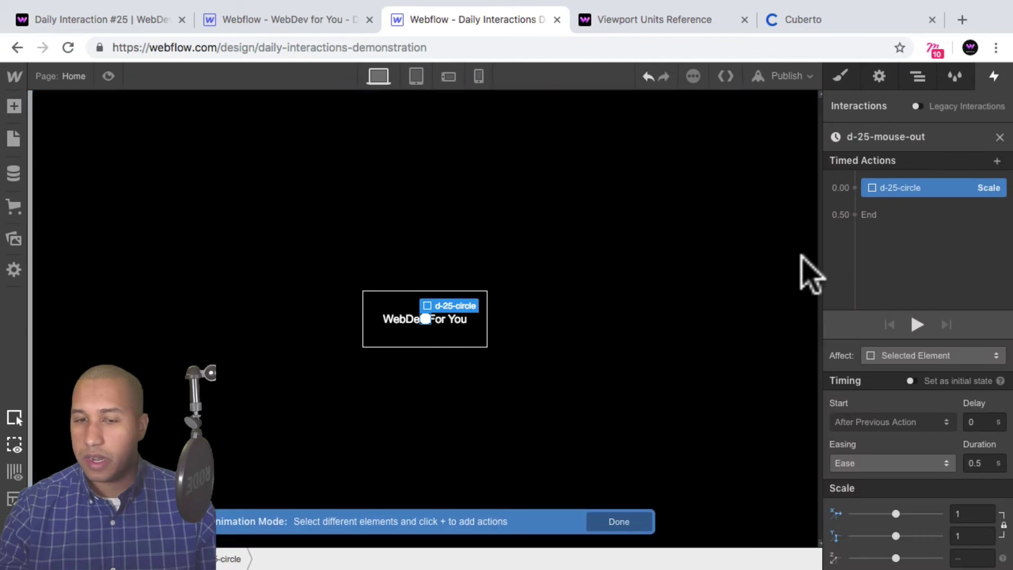
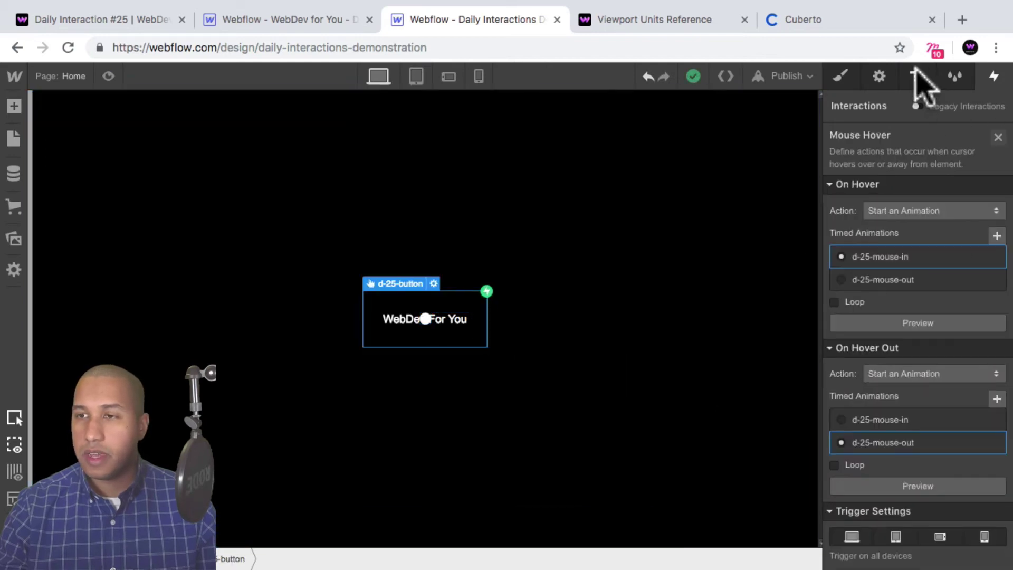
Step: Review the d-25-circle Scale action in d-25-mouse-in, and preview how the circle behaves over the button
{"action": "left_click", "coordinate": [993, 77]}
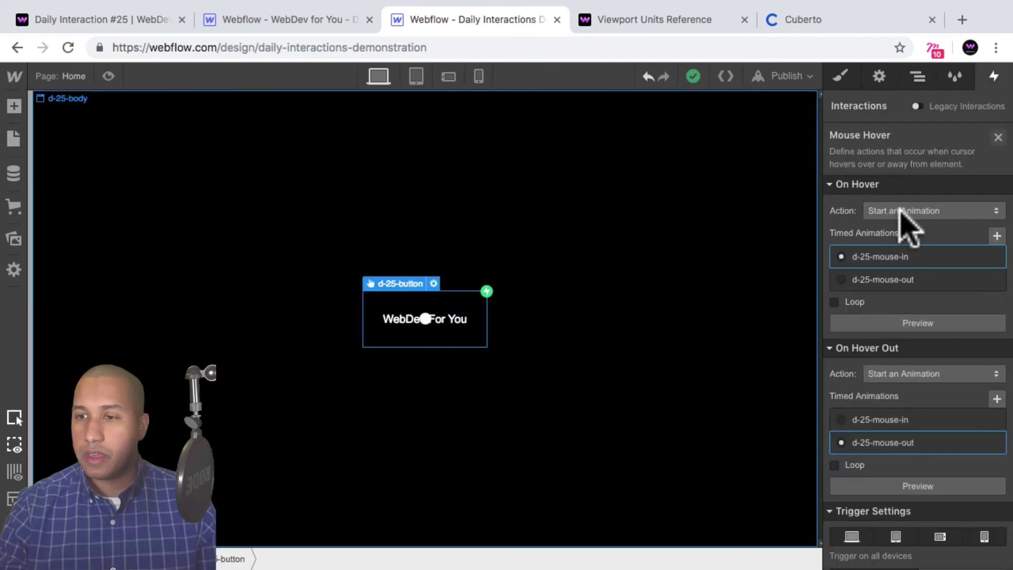
{"action": "left_click", "coordinate": [888, 257]}
{"action": "left_click", "coordinate": [892, 187]}
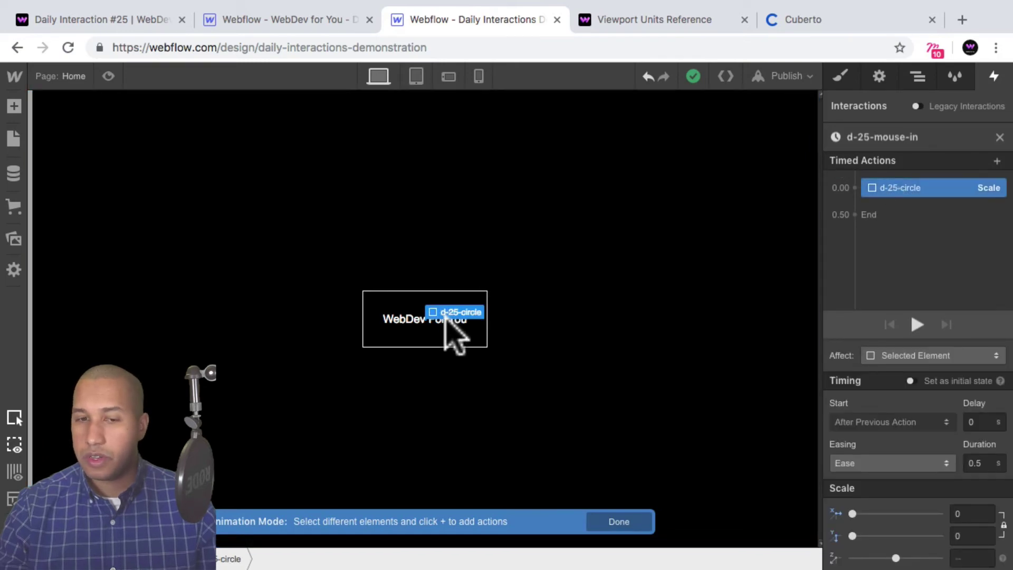
{"action": "left_click", "coordinate": [1000, 136]}
{"action": "left_click", "coordinate": [109, 76]}
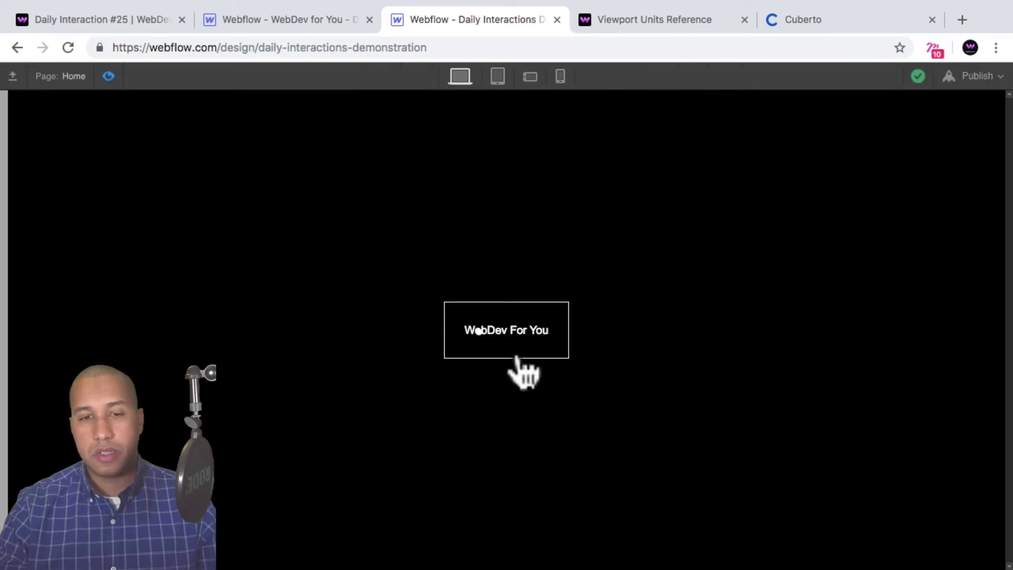
{"action": "left_click", "coordinate": [108, 76]}
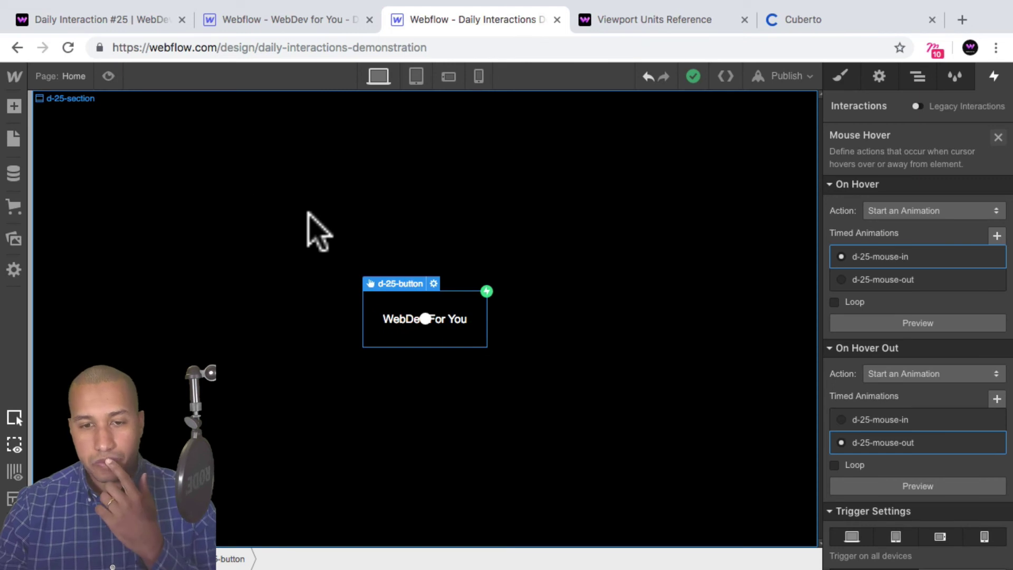
Step: Move d-25-button above d-25-circle inside d-25-section, and check the page preview
{"action": "left_click", "coordinate": [918, 76]}
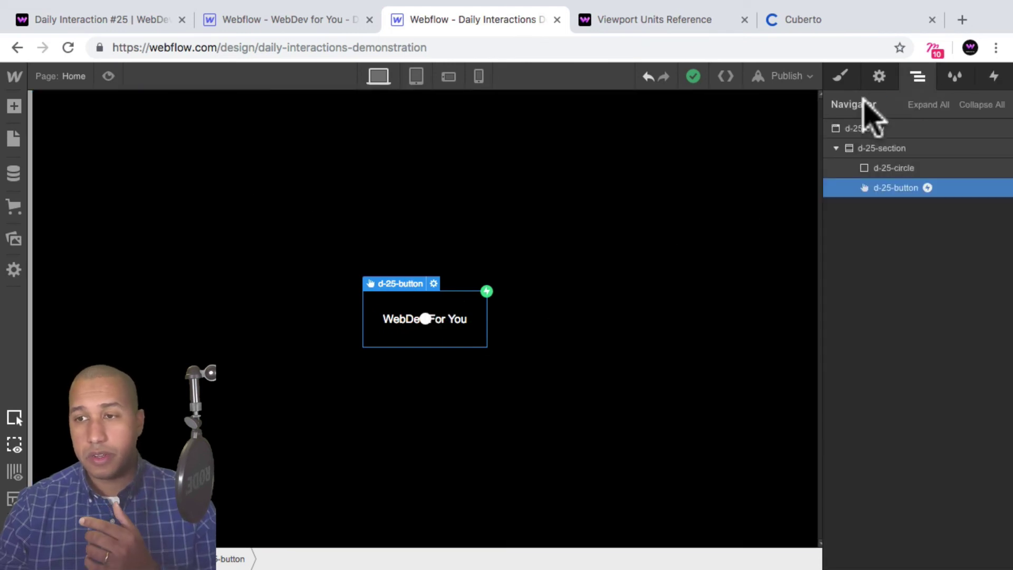
{"action": "left_click", "coordinate": [889, 172]}
{"action": "left_click", "coordinate": [892, 189]}
{"action": "left_click_drag", "start_coordinate": [890, 190], "coordinate": [891, 166]}
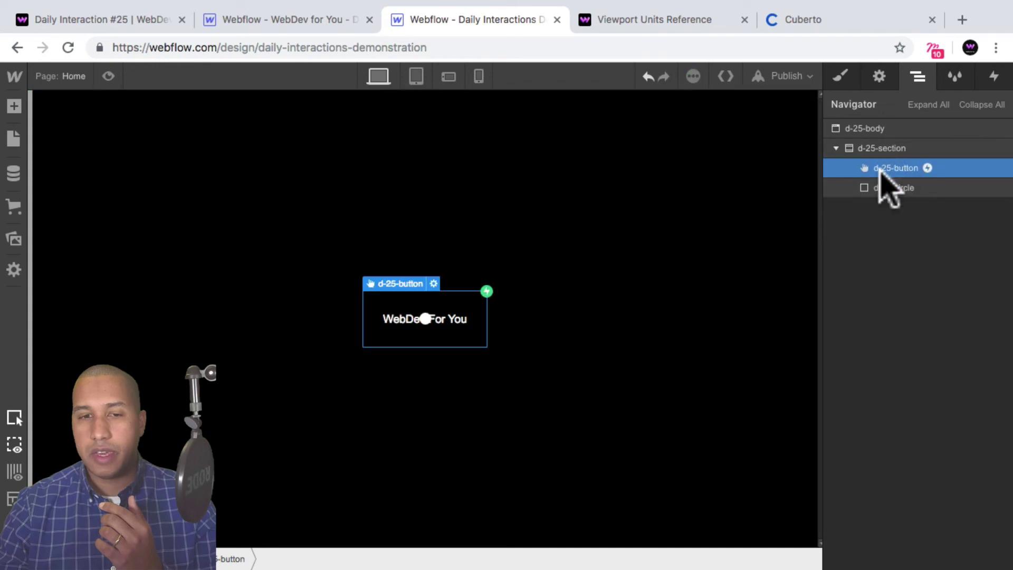
{"action": "left_click", "coordinate": [108, 75]}
{"action": "left_click", "coordinate": [109, 75]}
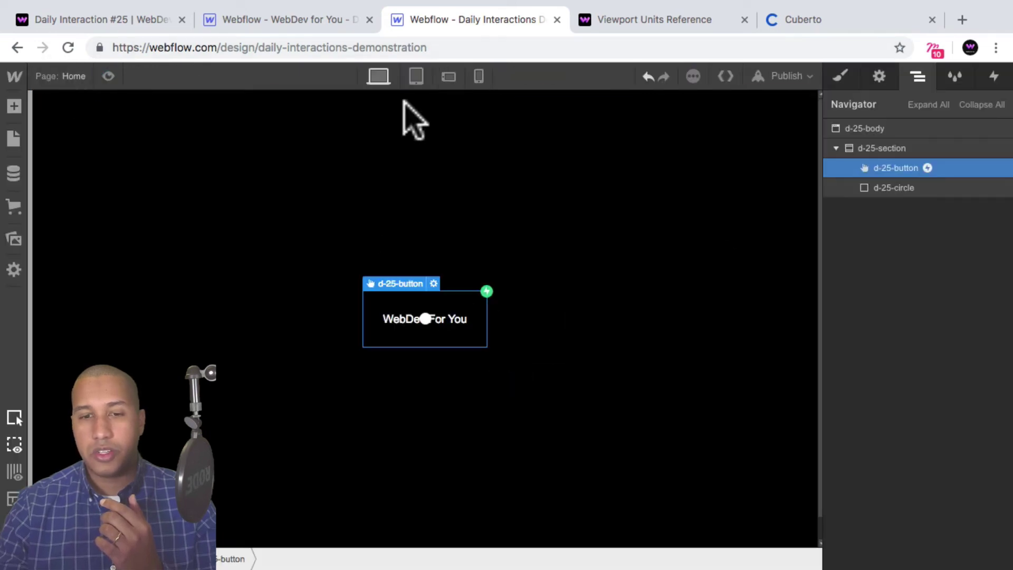
Step: Set the position of d-25-button to Relative, and preview the hover effect
{"action": "left_click", "coordinate": [840, 77]}
{"action": "scroll", "coordinate": [919, 271], "scroll_direction": "down", "scroll_amount": 10}
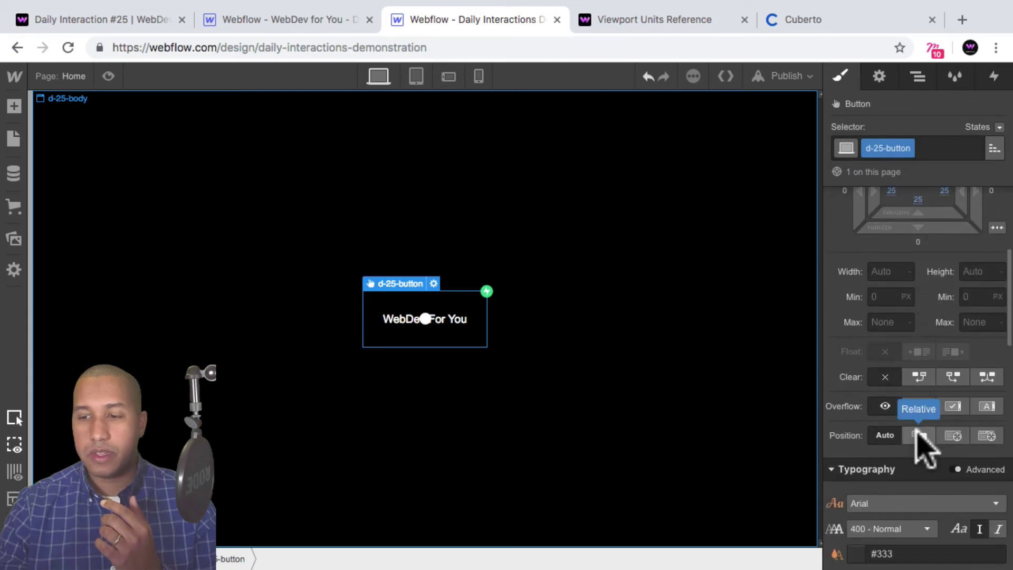
{"action": "left_click", "coordinate": [918, 433]}
{"action": "left_click", "coordinate": [108, 76]}
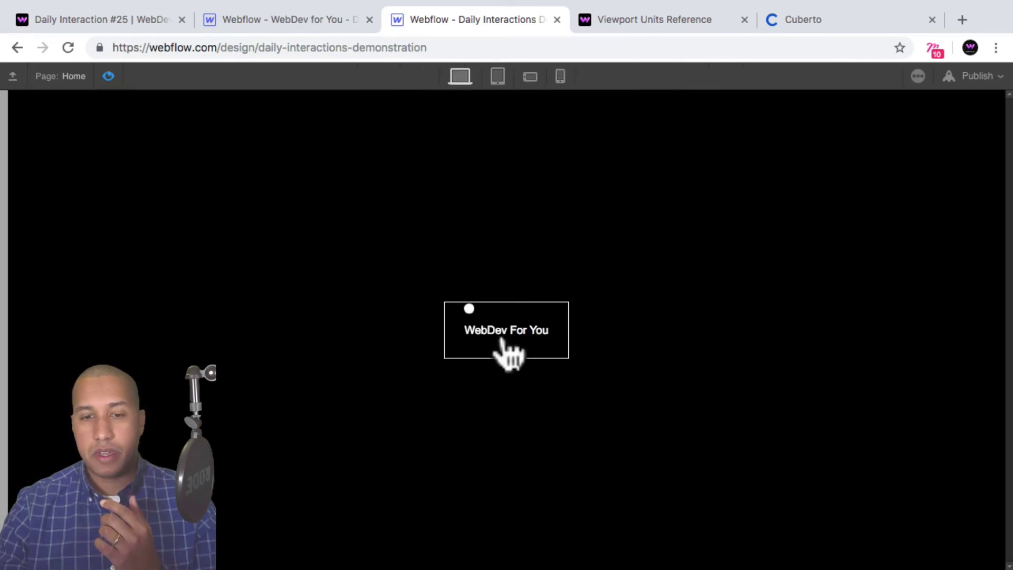
{"action": "left_click", "coordinate": [108, 75]}
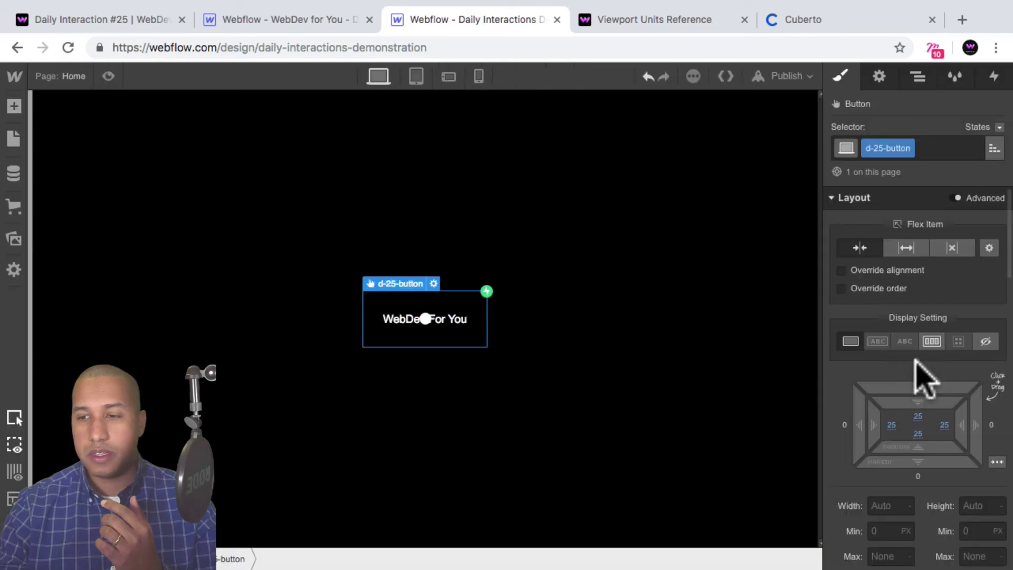
Step: Set the z-index of d-25-button to 5, and preview the hover effect on the button
{"action": "scroll", "coordinate": [897, 412], "scroll_direction": "down", "scroll_amount": 5}
{"action": "scroll", "coordinate": [920, 466], "scroll_direction": "down", "scroll_amount": 3}
{"action": "type", "text": "5"}
{"action": "key", "text": "Return"}
{"action": "left_click", "coordinate": [108, 76]}
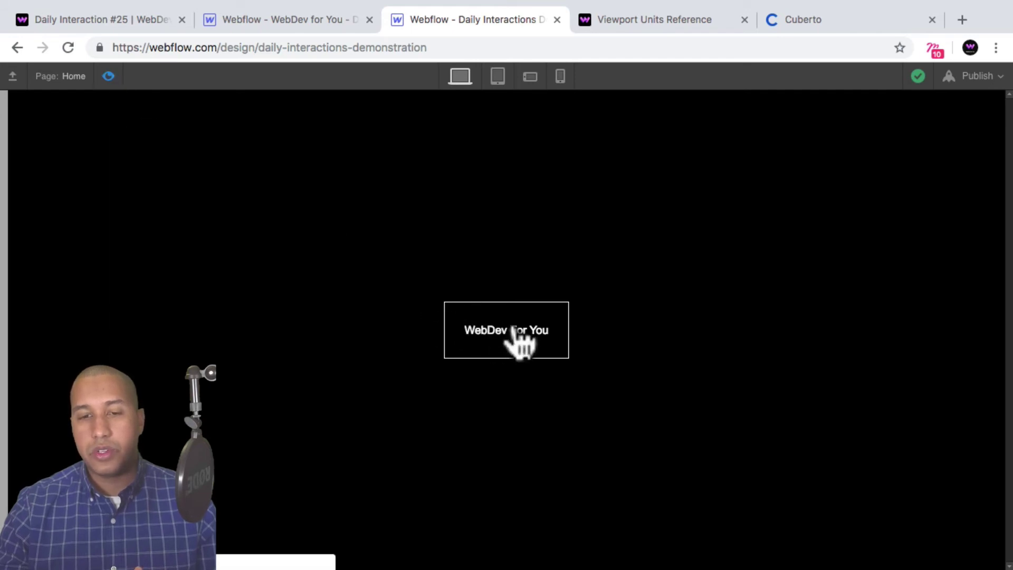
{"action": "left_click", "coordinate": [107, 76]}
{"action": "left_click", "coordinate": [107, 76]}
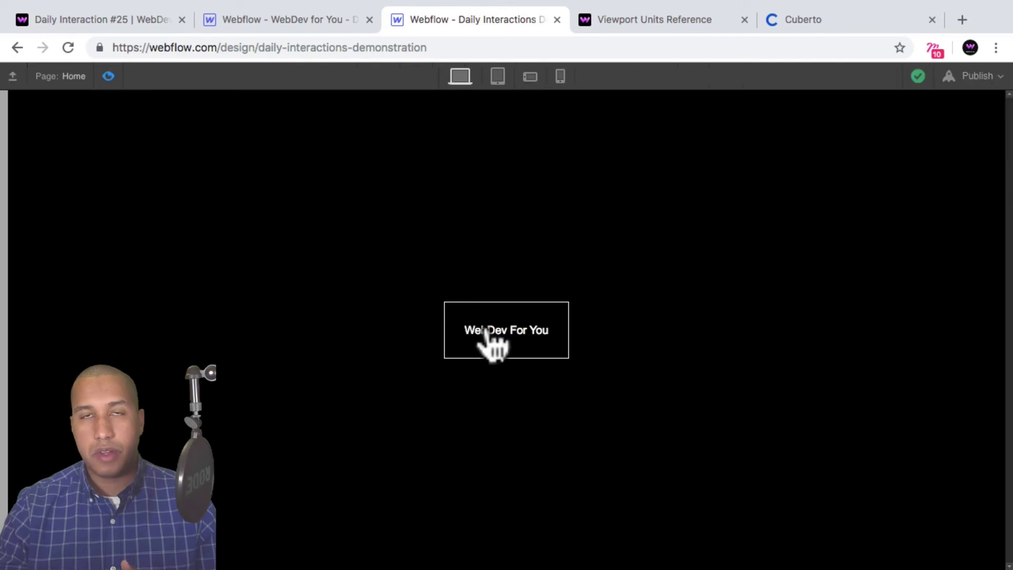
{"action": "key", "text": "super+shift+p"}
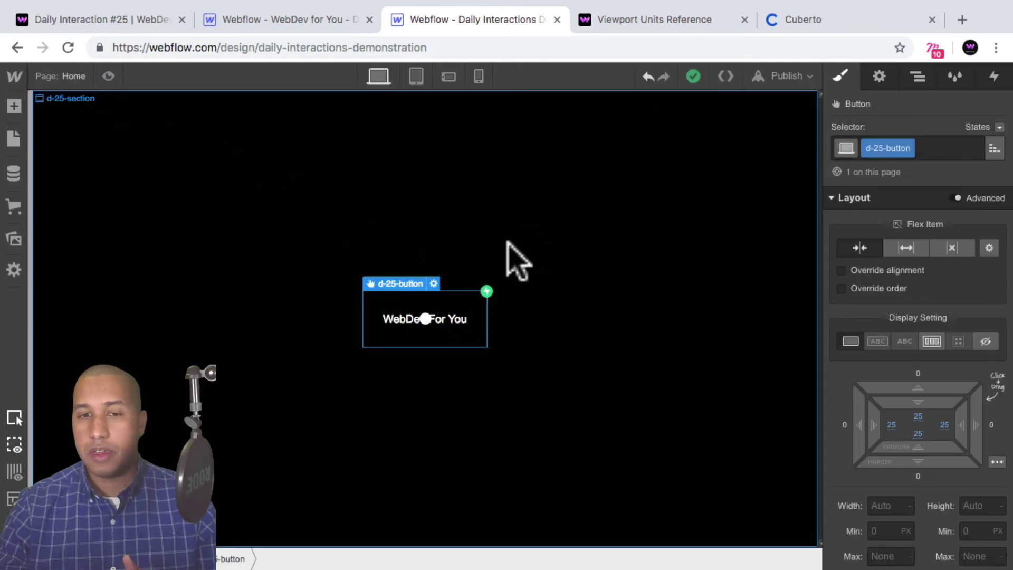
Step: Delete the Mouse Hover trigger from d-25-button, and test the button's link in the page preview
{"action": "left_click", "coordinate": [918, 76]}
{"action": "left_click", "coordinate": [993, 76]}
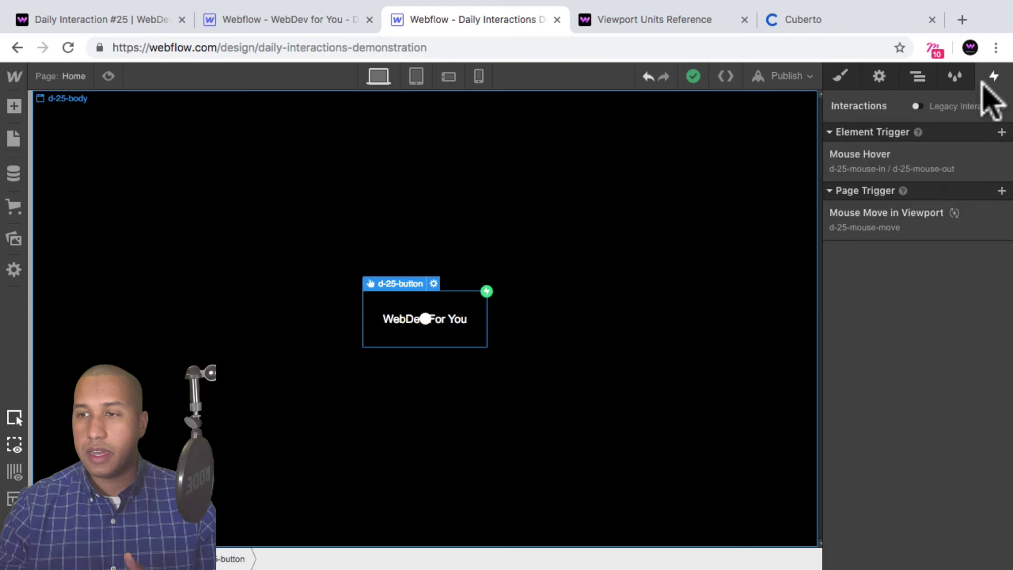
{"action": "left_click", "coordinate": [998, 152]}
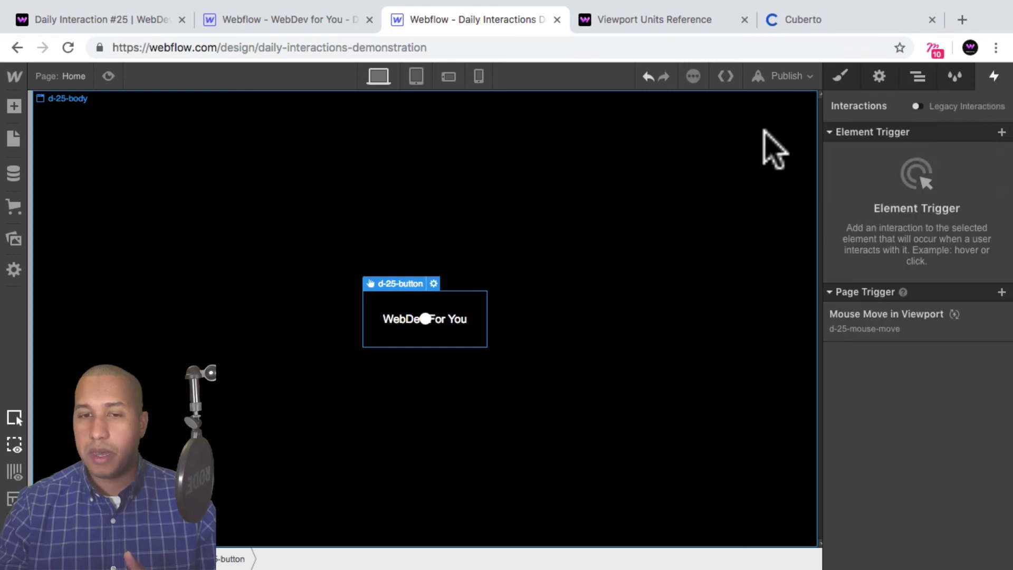
{"action": "left_click", "coordinate": [108, 76]}
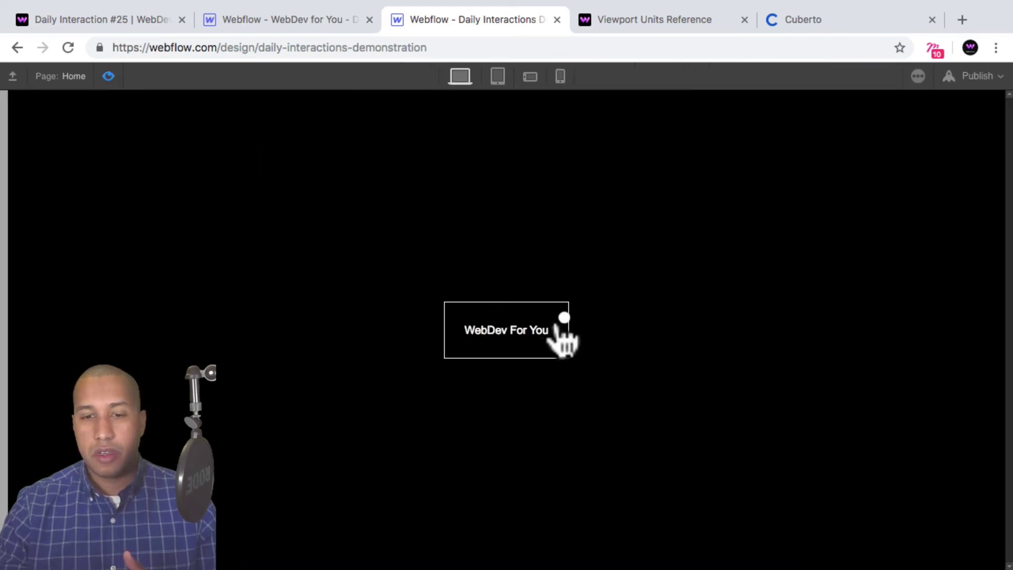
{"action": "left_click", "coordinate": [515, 343]}
{"action": "left_click", "coordinate": [377, 19]}
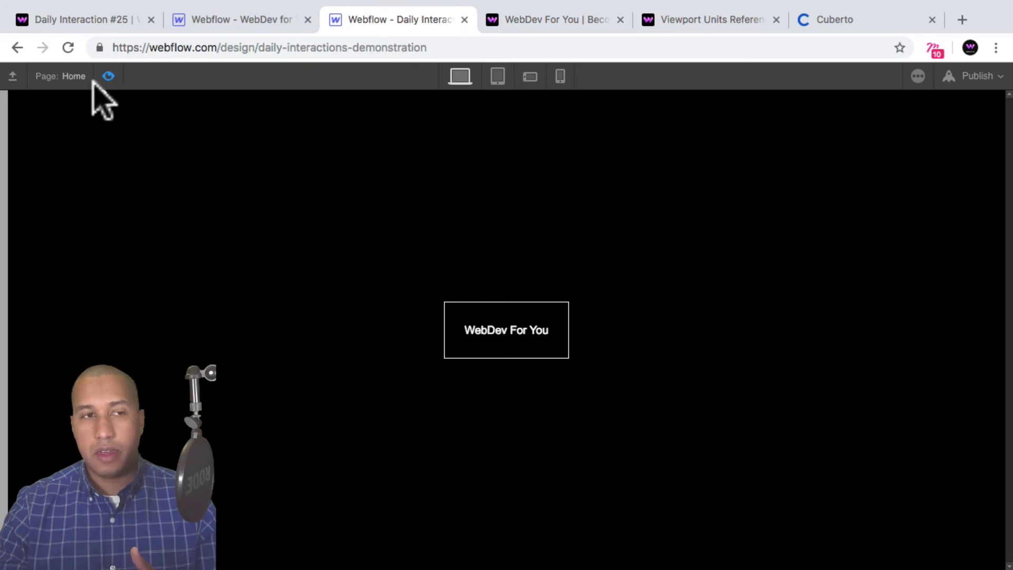
{"action": "left_click", "coordinate": [108, 76]}
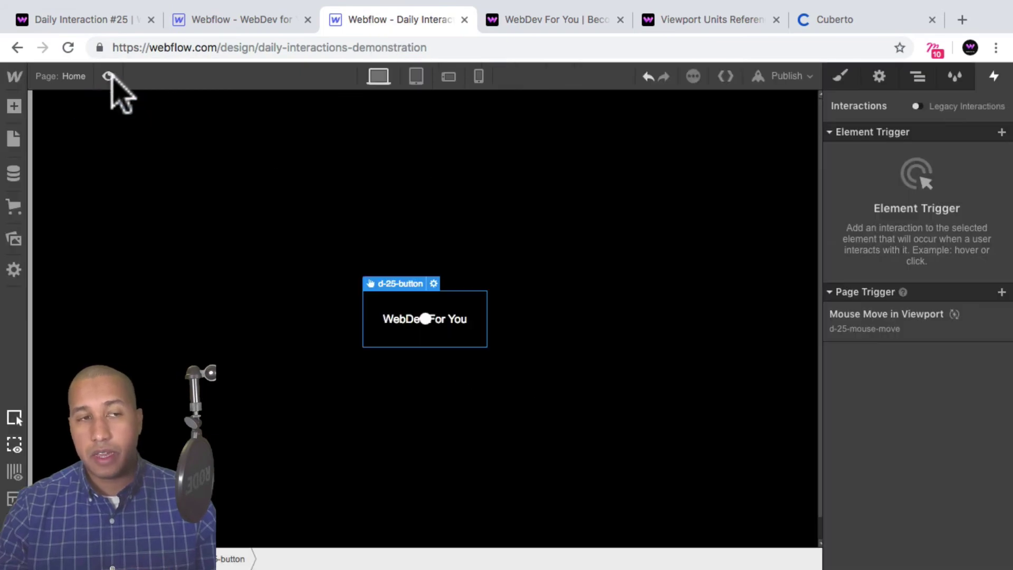
Step: Set the d-25-button background colour to #4d16dd, and preview the circle moving around the button
{"action": "left_click", "coordinate": [846, 80]}
{"action": "scroll", "coordinate": [965, 311], "scroll_direction": "down", "scroll_amount": 15}
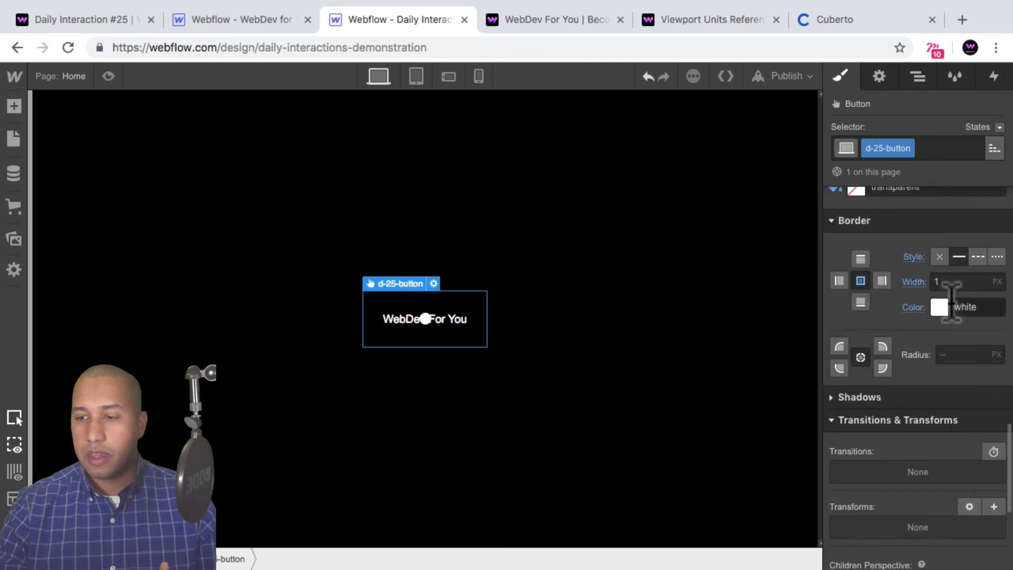
{"action": "scroll", "coordinate": [893, 425], "scroll_direction": "up", "scroll_amount": 6}
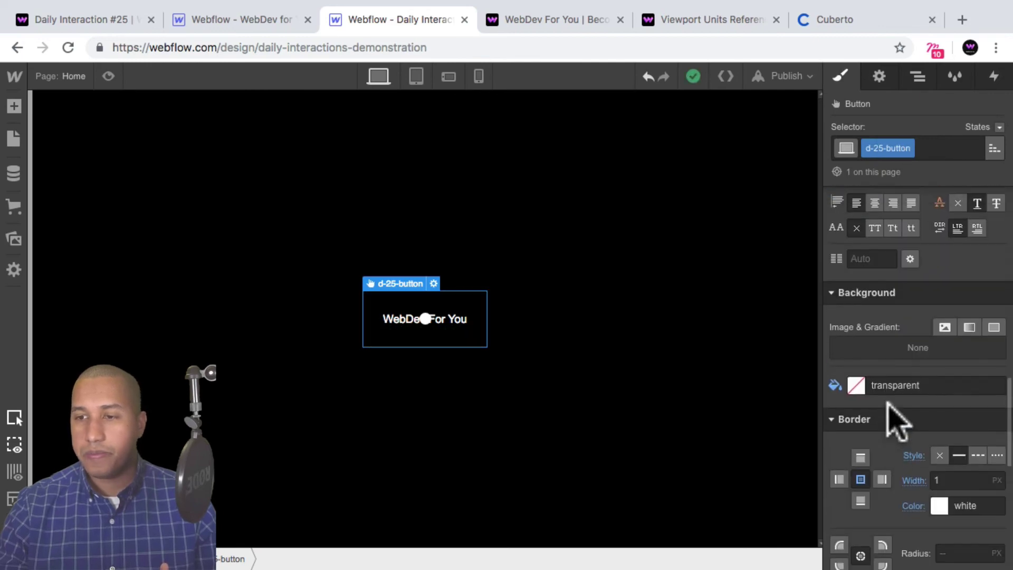
{"action": "left_click", "coordinate": [858, 384]}
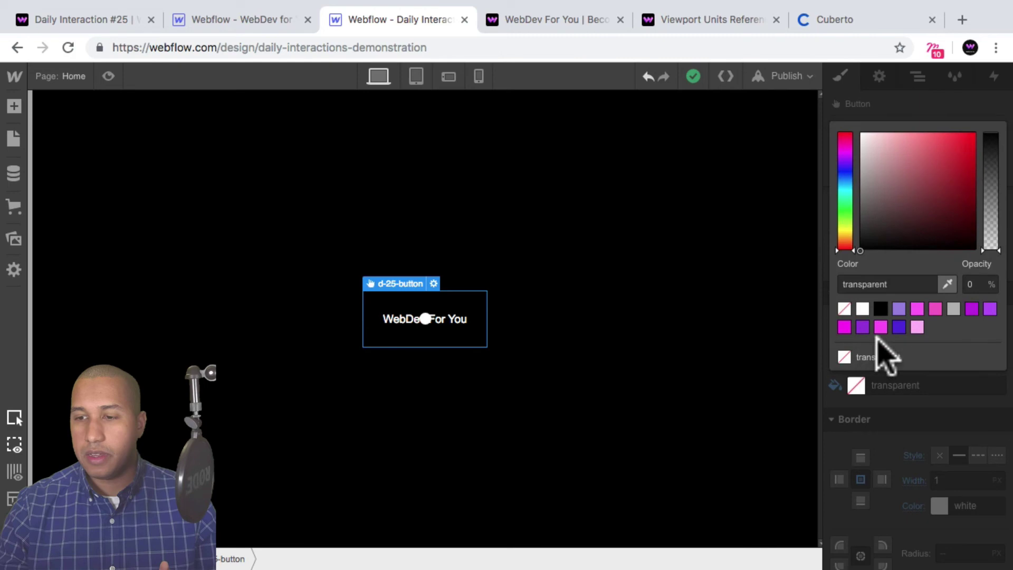
{"action": "left_click", "coordinate": [899, 327]}
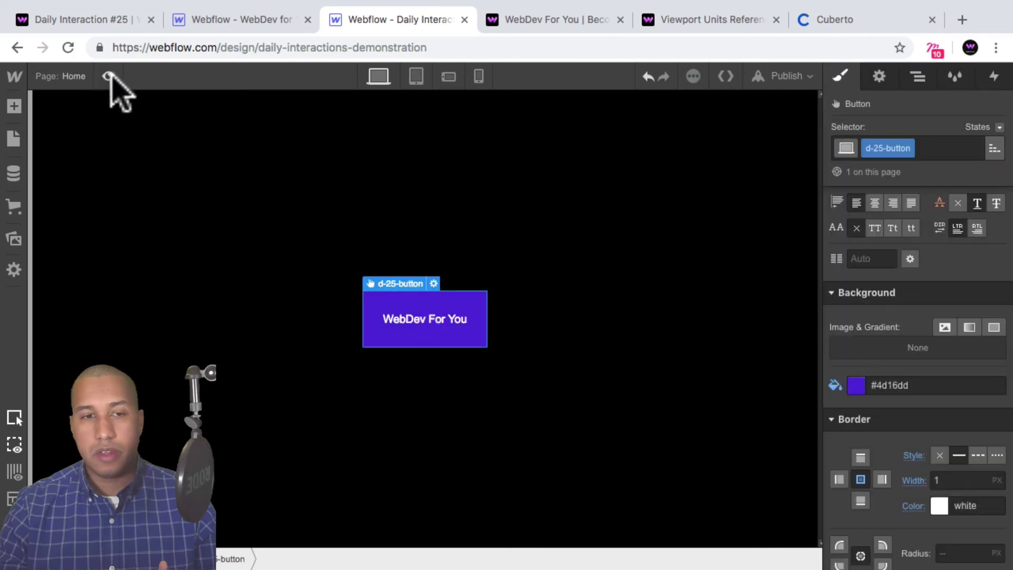
{"action": "left_click", "coordinate": [108, 76]}
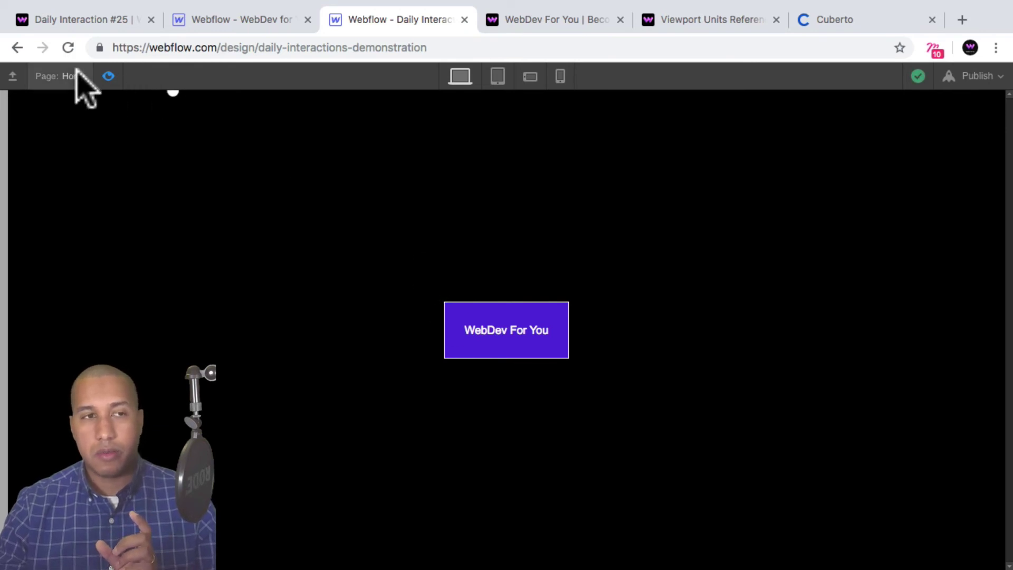
{"action": "left_click", "coordinate": [108, 76]}
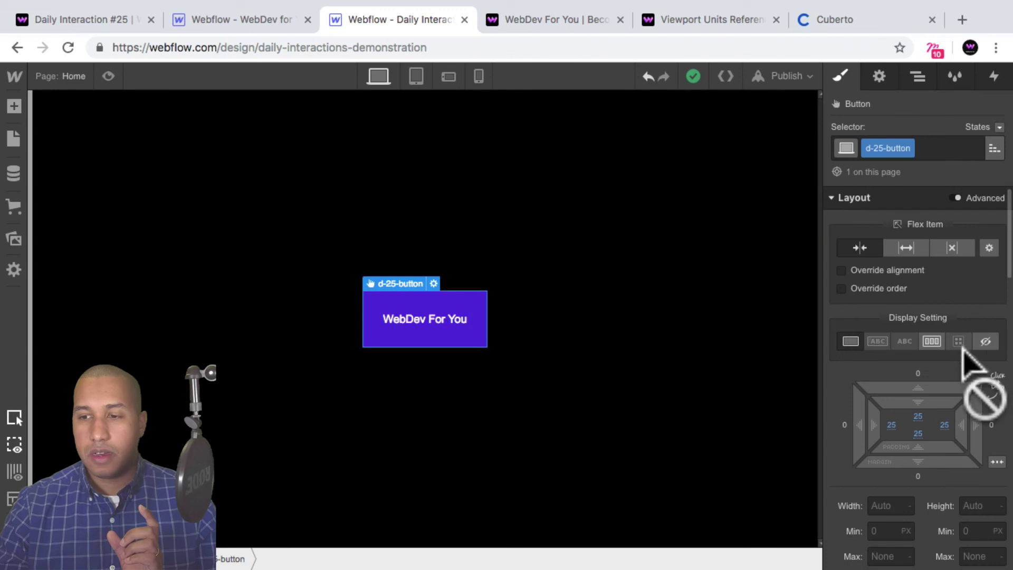
Step: Reset the d-25-button background colour to transparent
{"action": "scroll", "coordinate": [949, 373], "scroll_direction": "down", "scroll_amount": 10}
{"action": "scroll", "coordinate": [862, 370], "scroll_direction": "down", "scroll_amount": 3}
{"action": "left_click", "coordinate": [865, 393]}
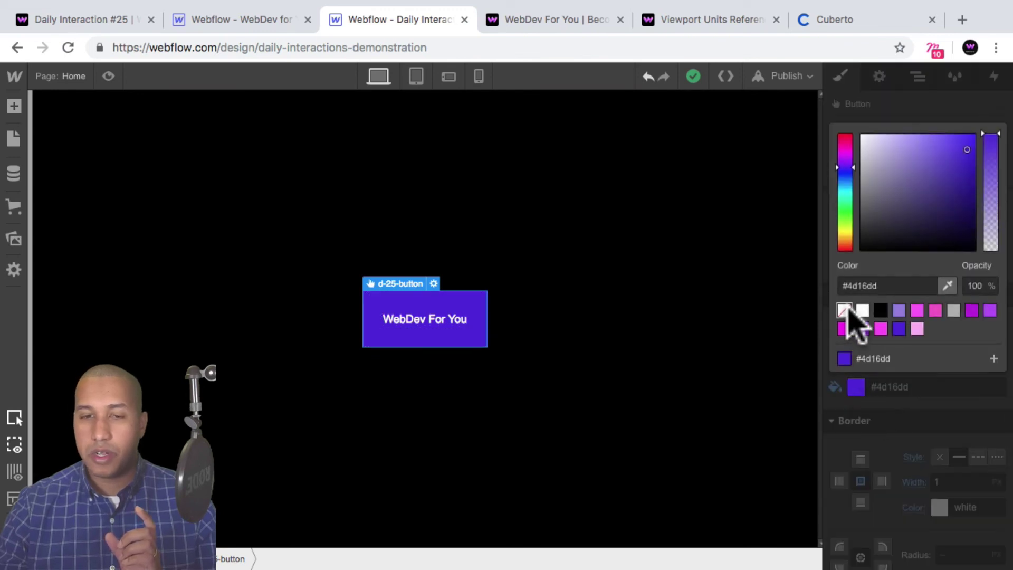
{"action": "left_click", "coordinate": [844, 310]}
Step: Add a Mouse Hover trigger to d-25-button with an On Hover Start an Animation action using d-25-mouse-in
{"action": "left_click", "coordinate": [918, 78]}
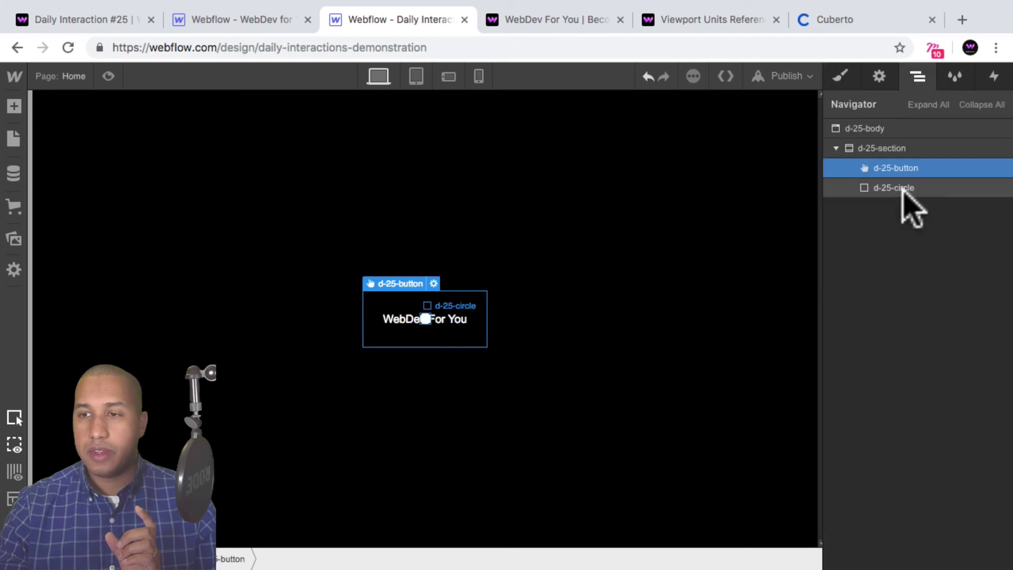
{"action": "left_click", "coordinate": [994, 77]}
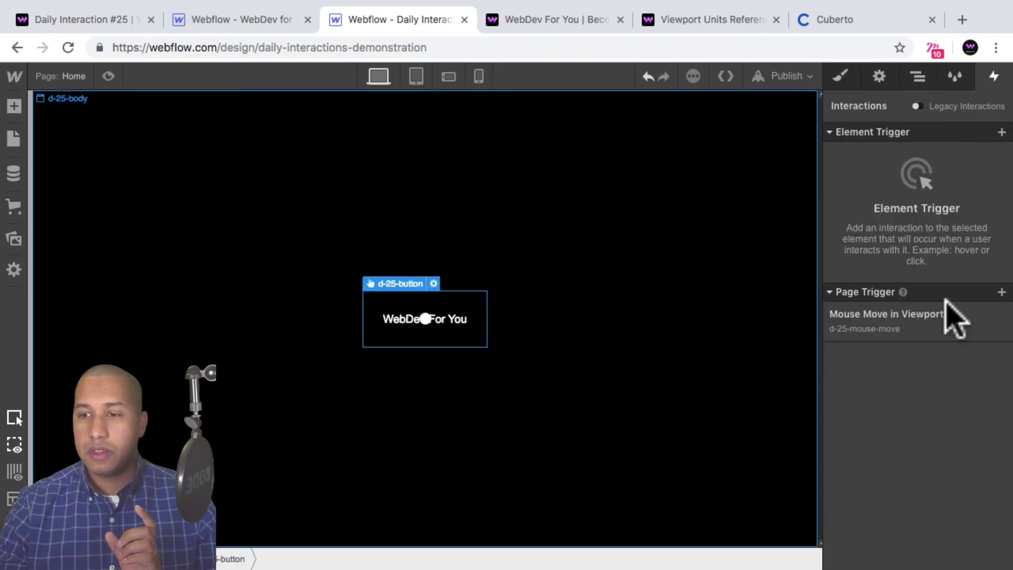
{"action": "left_click", "coordinate": [1001, 132]}
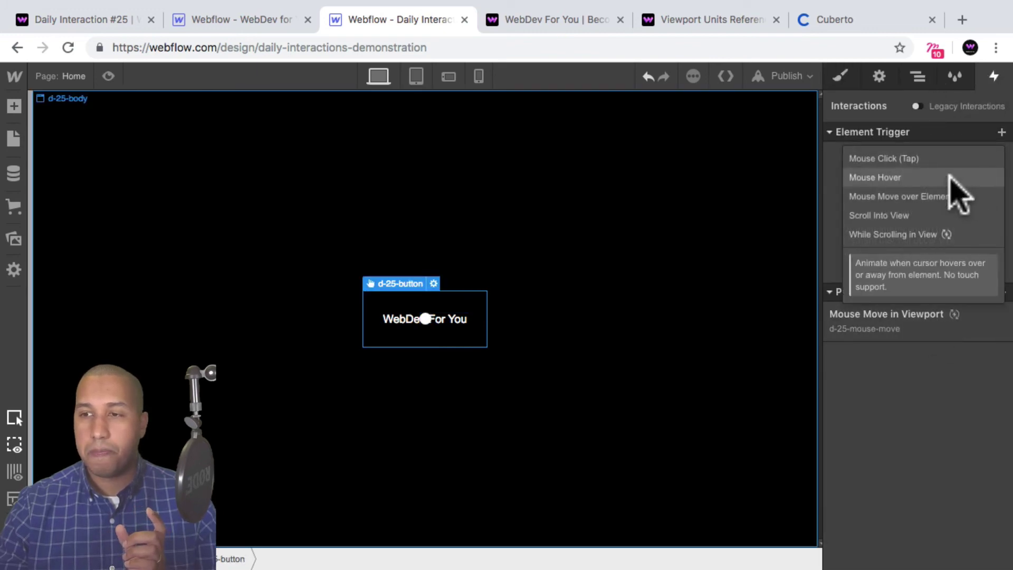
{"action": "left_click", "coordinate": [952, 177]}
{"action": "left_click", "coordinate": [974, 210]}
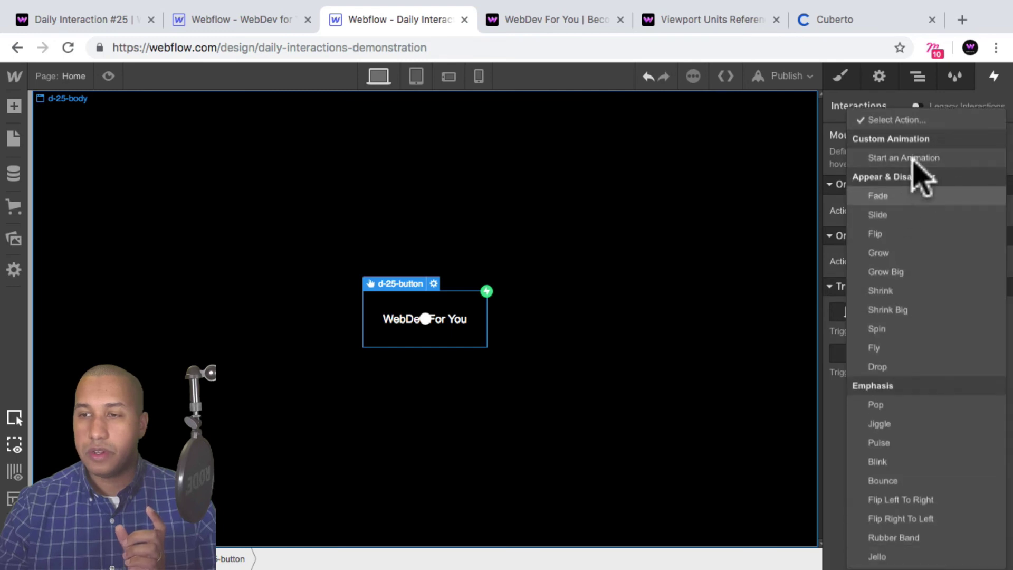
{"action": "left_click", "coordinate": [918, 160]}
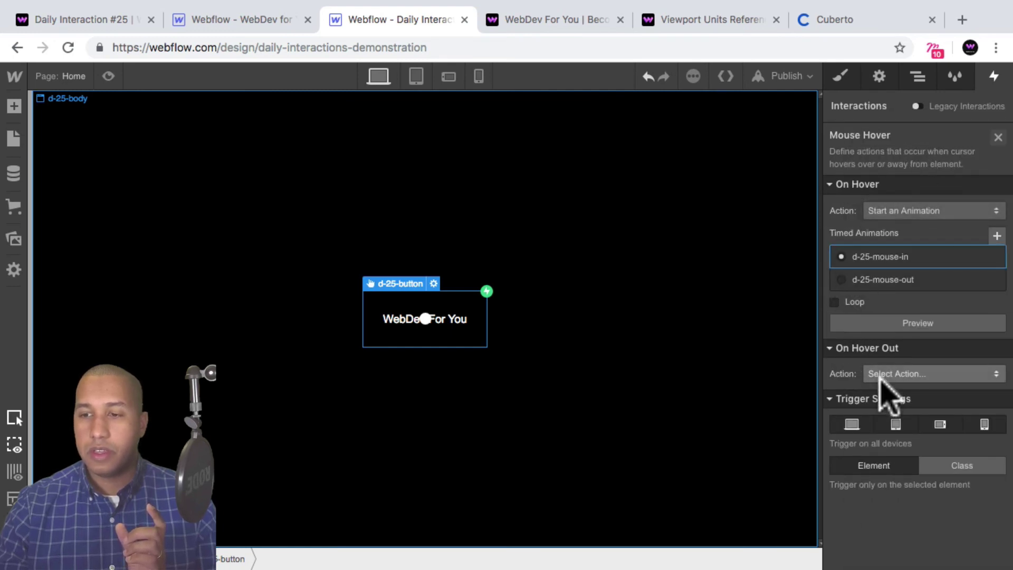
Step: Set the On Hover Out action to Start an Animation with d-25-mouse-out, and preview the hover effect
{"action": "left_click", "coordinate": [892, 373]}
{"action": "left_click", "coordinate": [902, 157]}
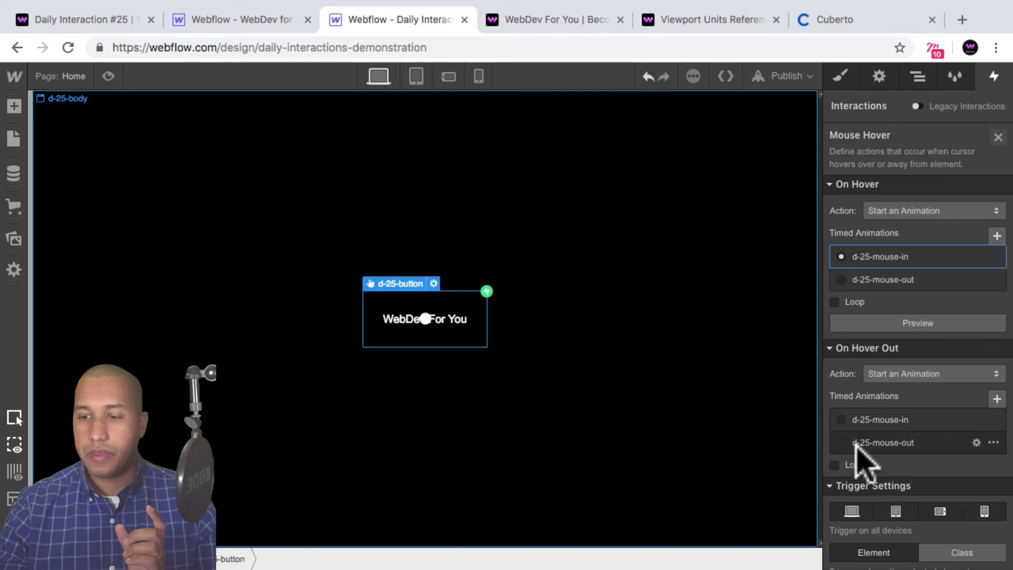
{"action": "left_click", "coordinate": [841, 443]}
{"action": "left_click", "coordinate": [108, 76]}
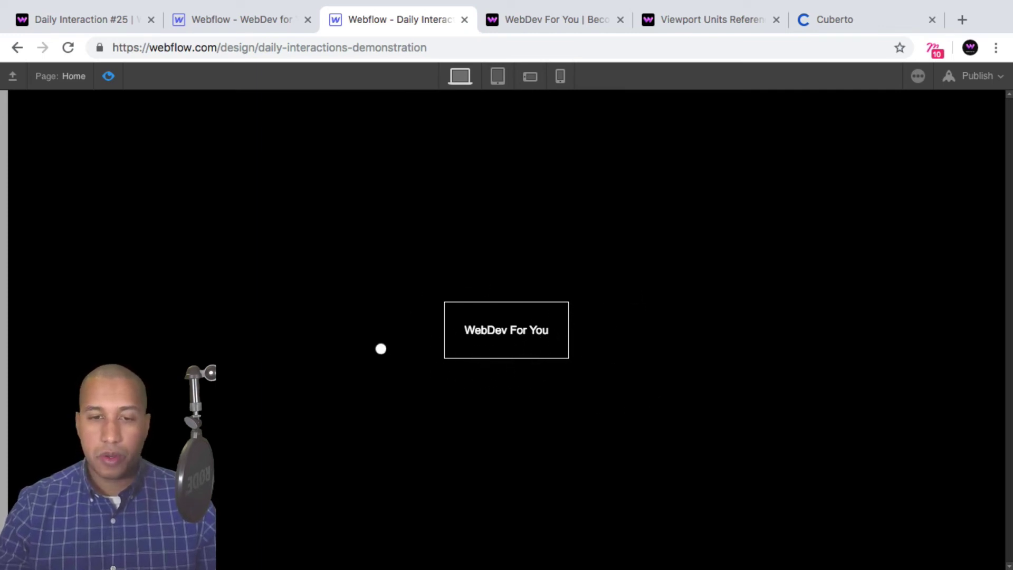
{"action": "left_click", "coordinate": [108, 76]}
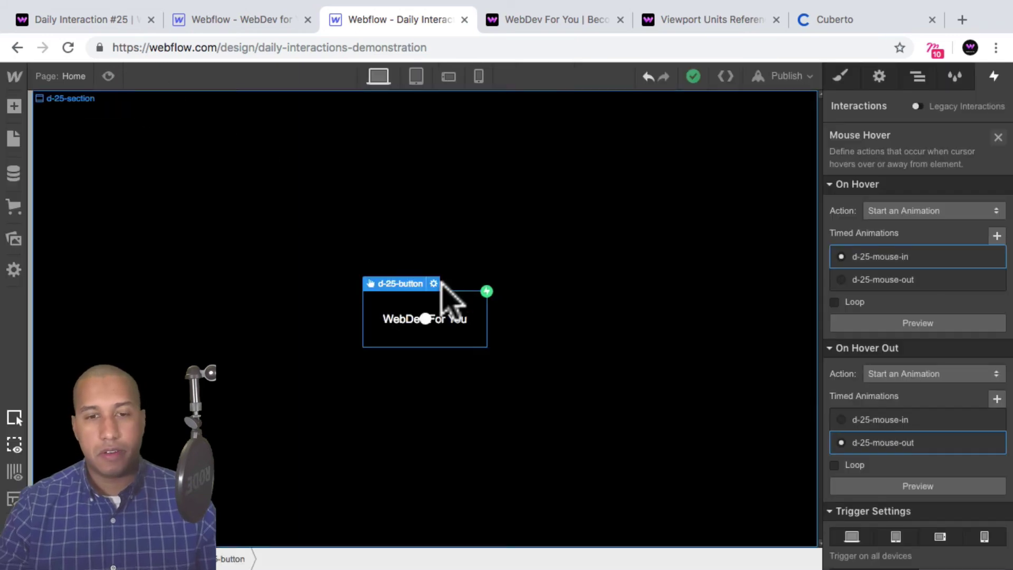
Step: Display the page's element hierarchy with d-25-button selected
{"action": "left_click", "coordinate": [425, 319]}
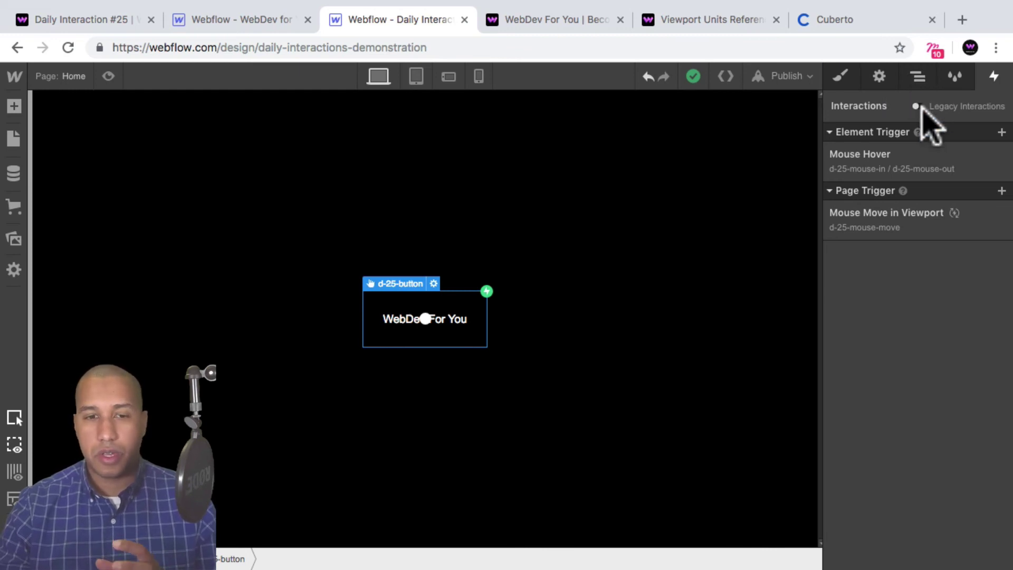
{"action": "left_click", "coordinate": [916, 76]}
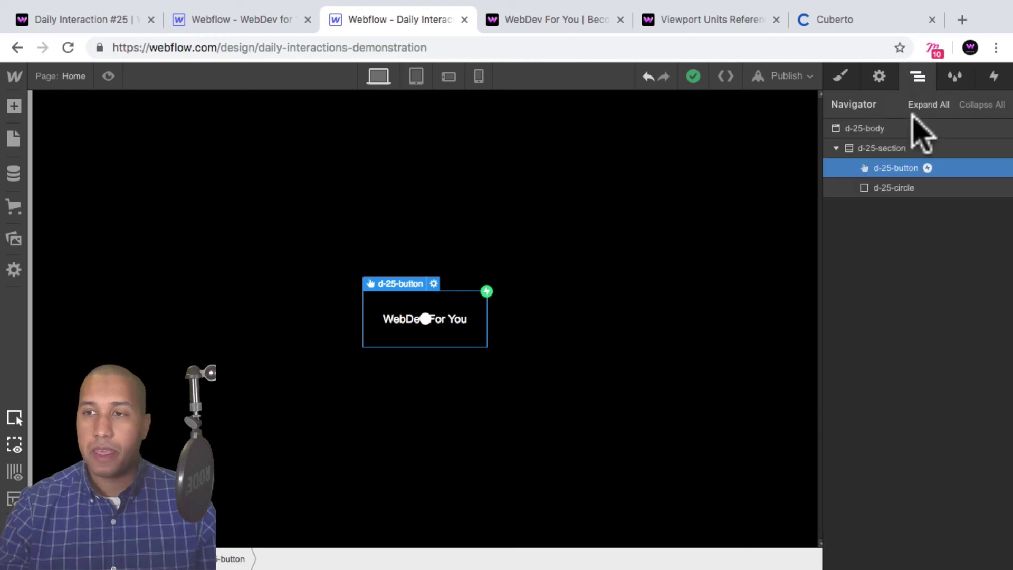
Step: Review the link settings of d-25-button and preview the page's cursor effect
{"action": "left_click", "coordinate": [878, 77]}
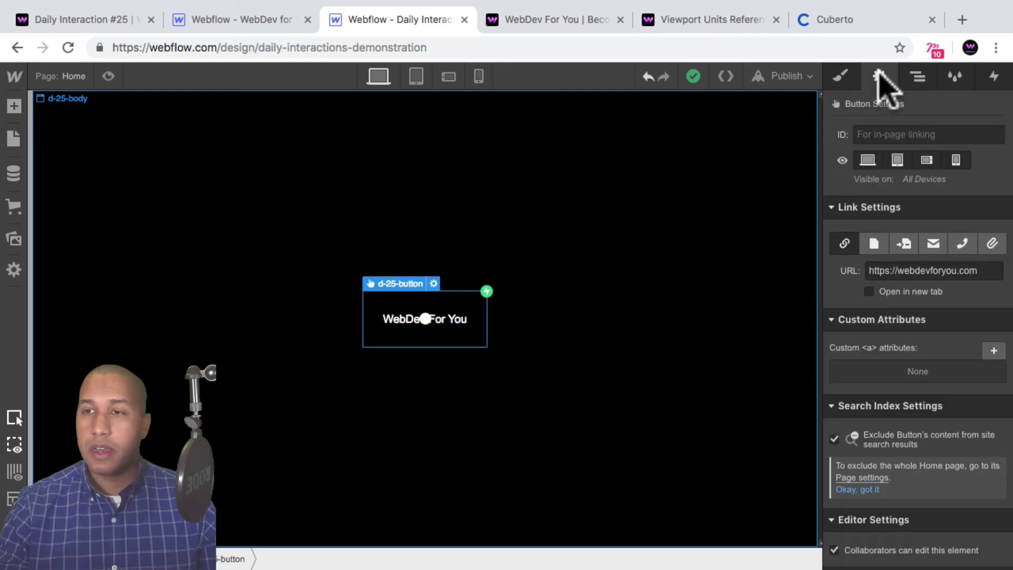
{"action": "left_click", "coordinate": [840, 76]}
{"action": "left_click", "coordinate": [446, 410]}
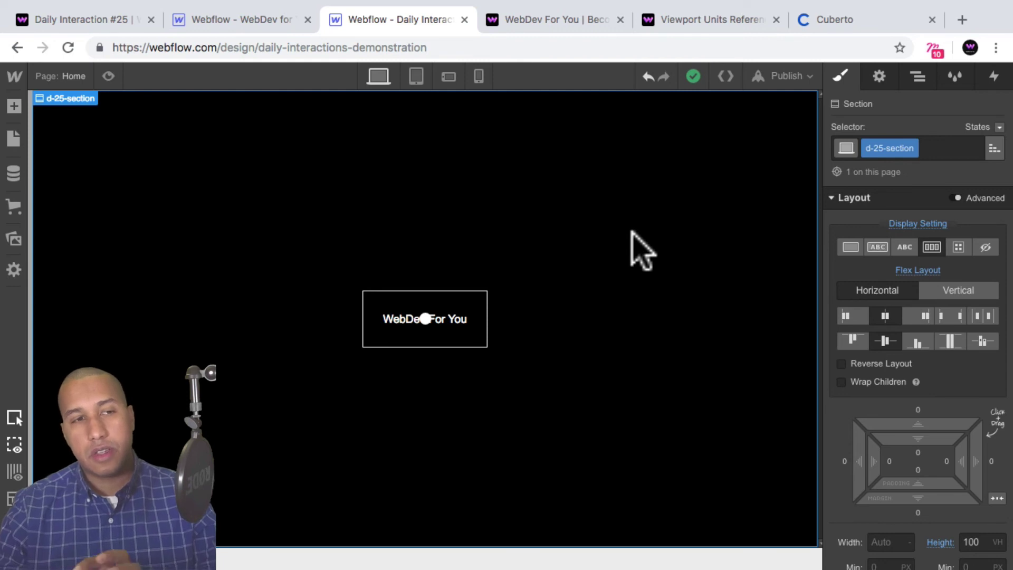
{"action": "left_click", "coordinate": [108, 77]}
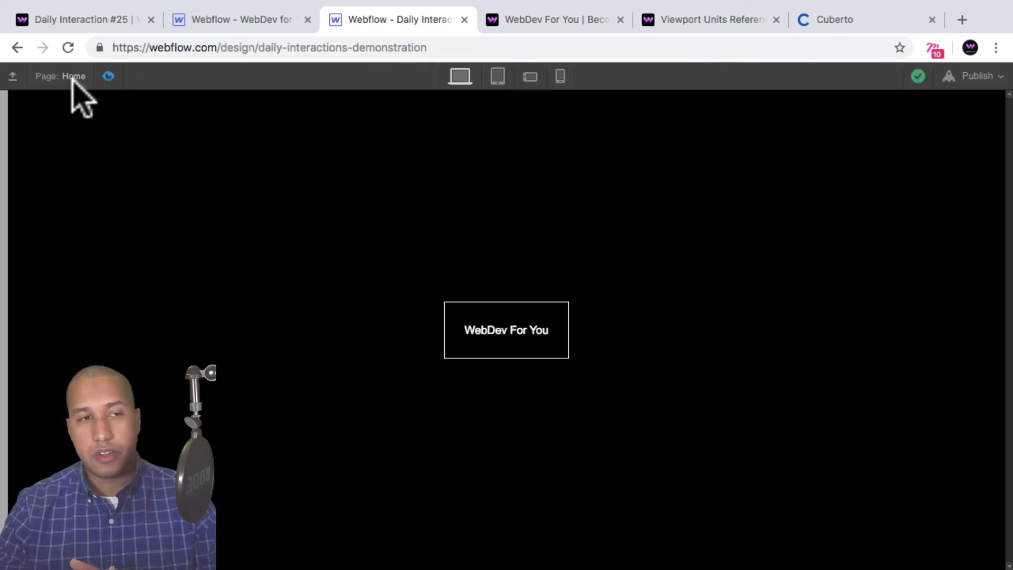
{"action": "key", "text": "super+shift+p"}
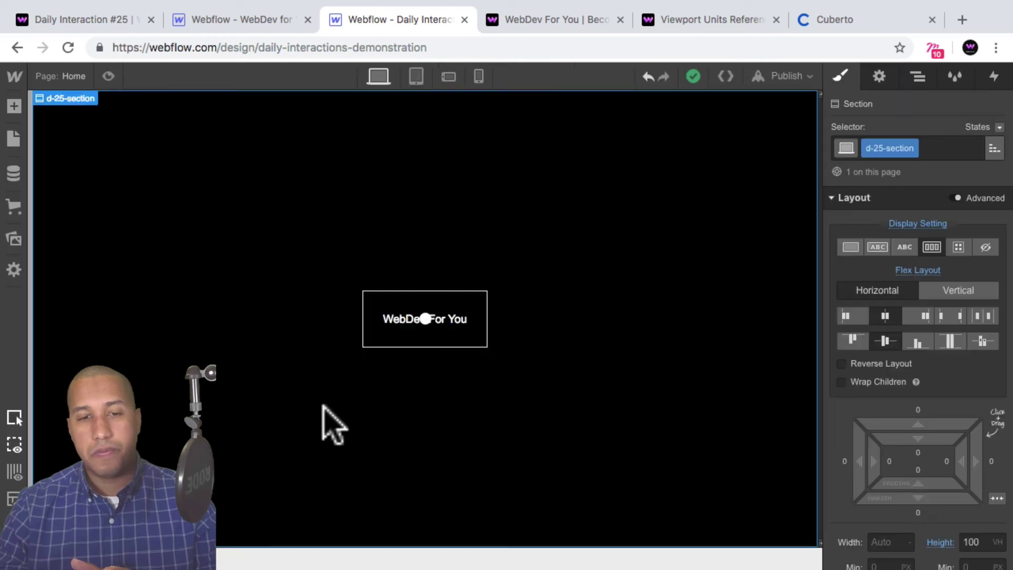
Step: Review the d-25-mouse-move animation used by d-25-circle's Mouse Move in Viewport trigger
{"action": "left_click", "coordinate": [920, 79]}
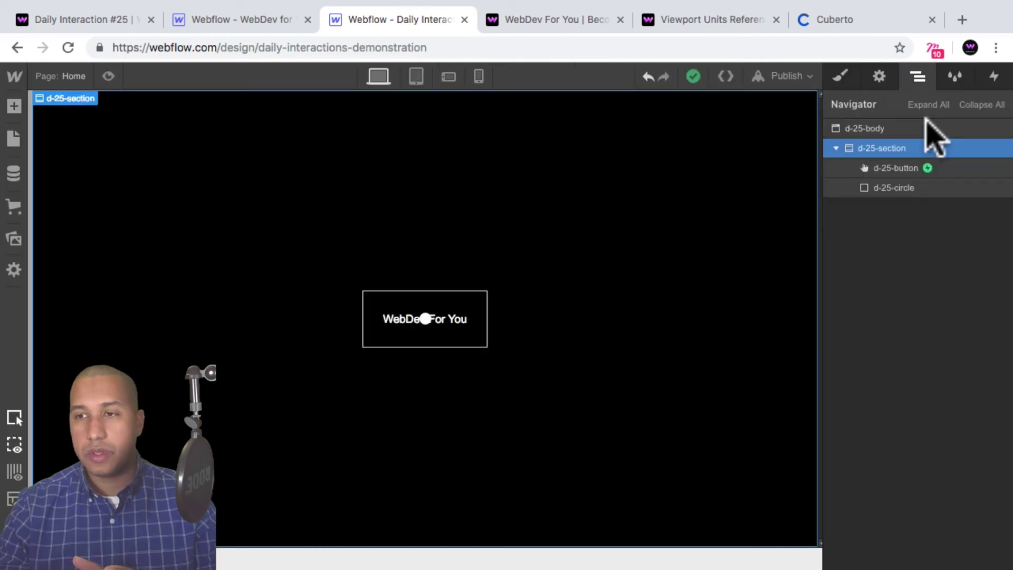
{"action": "left_click", "coordinate": [905, 189]}
{"action": "left_click", "coordinate": [995, 75]}
{"action": "left_click", "coordinate": [903, 314]}
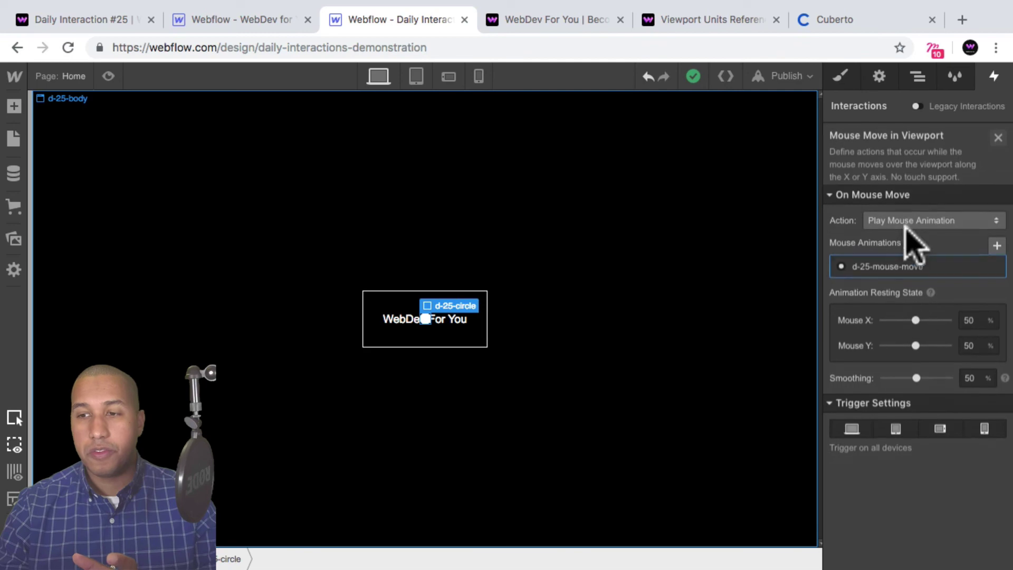
{"action": "left_click", "coordinate": [895, 265]}
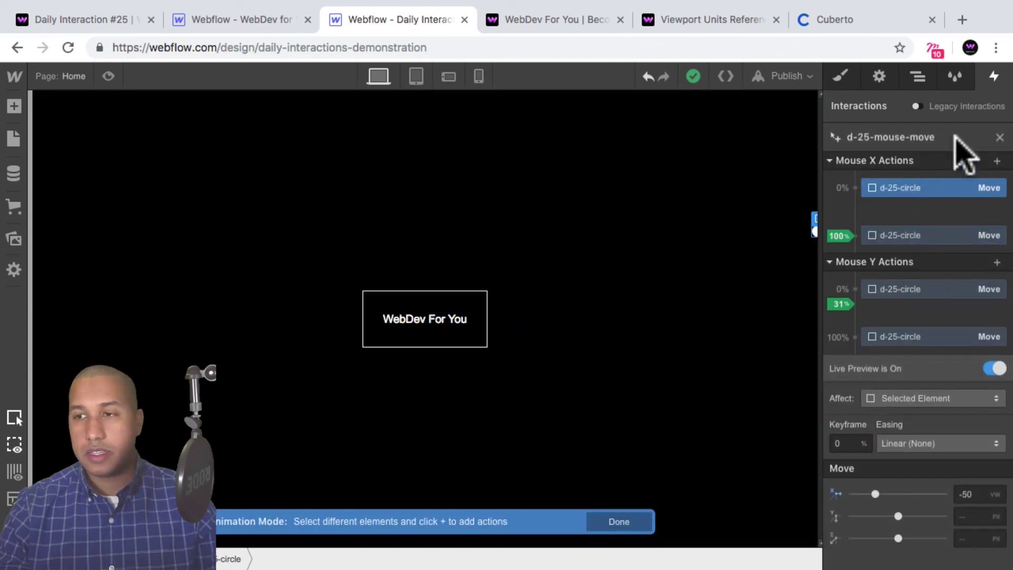
{"action": "left_click", "coordinate": [1000, 137]}
Step: Add a 5px Blur filter to d-25-circle and preview the blurred cursor
{"action": "left_click", "coordinate": [923, 75]}
{"action": "left_click", "coordinate": [882, 192]}
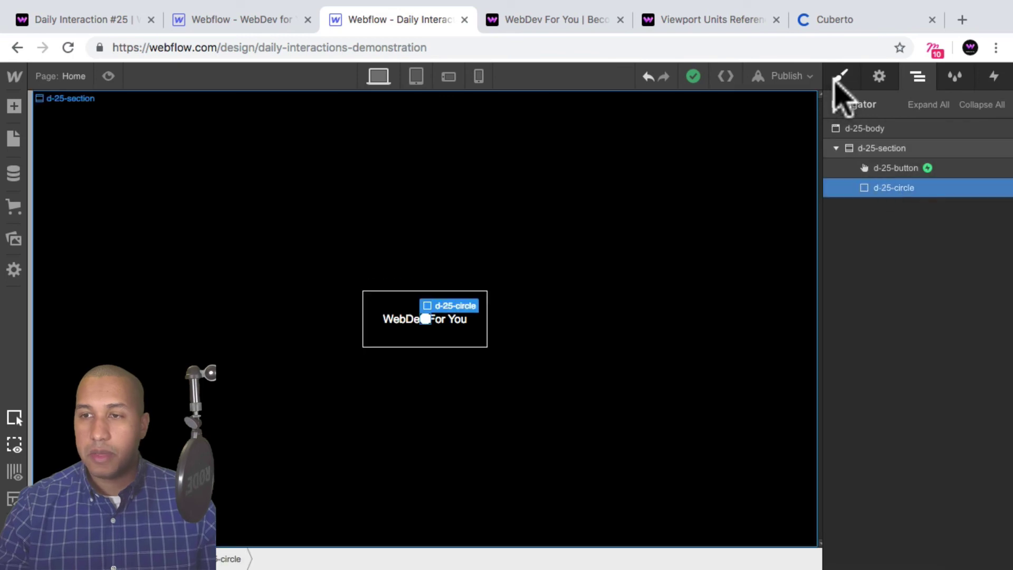
{"action": "left_click", "coordinate": [839, 78]}
{"action": "scroll", "coordinate": [944, 328], "scroll_direction": "down", "scroll_amount": 2}
{"action": "scroll", "coordinate": [944, 332], "scroll_direction": "down", "scroll_amount": 5}
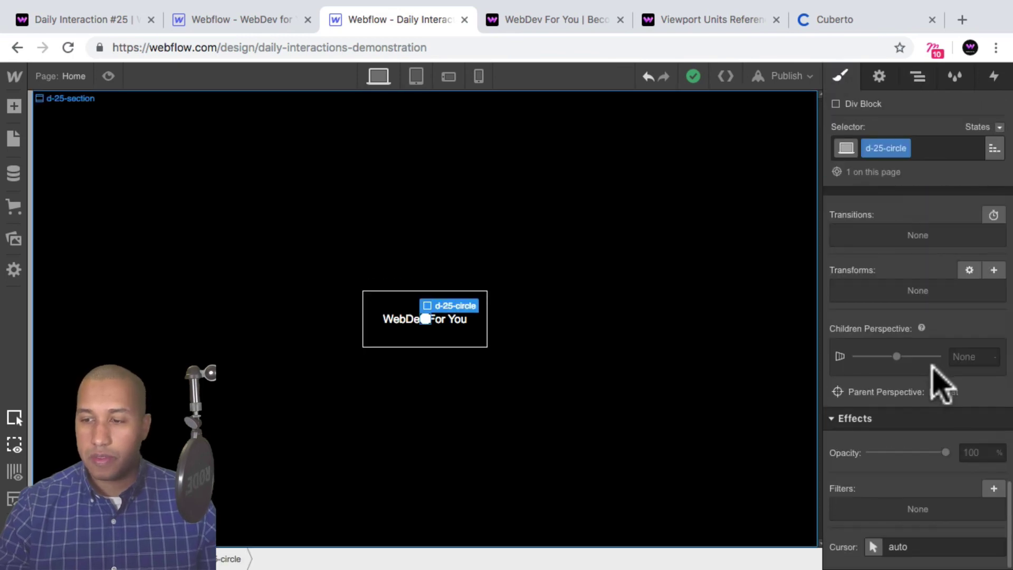
{"action": "left_click", "coordinate": [878, 546]}
{"action": "left_click", "coordinate": [994, 488]}
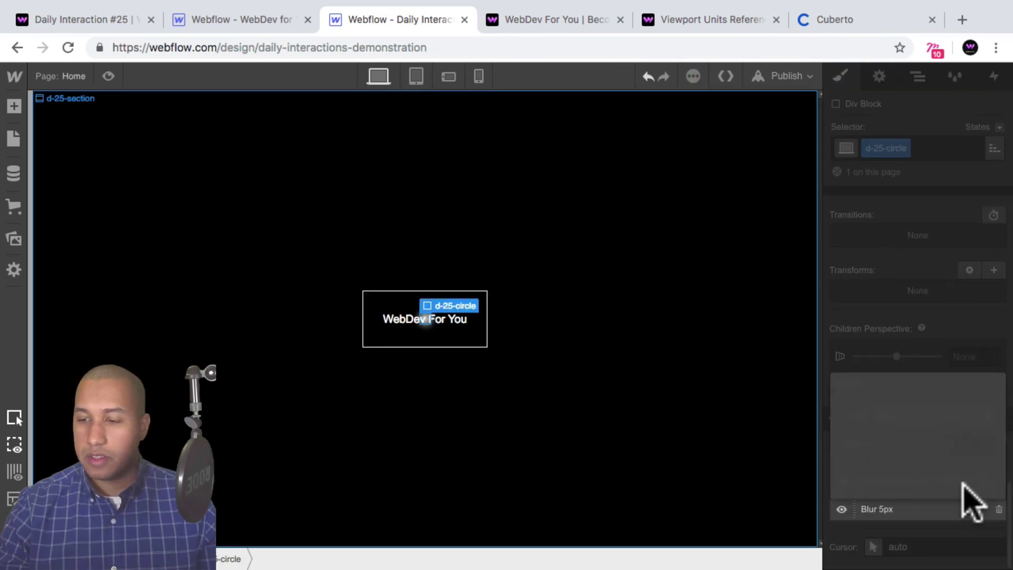
{"action": "left_click", "coordinate": [474, 358]}
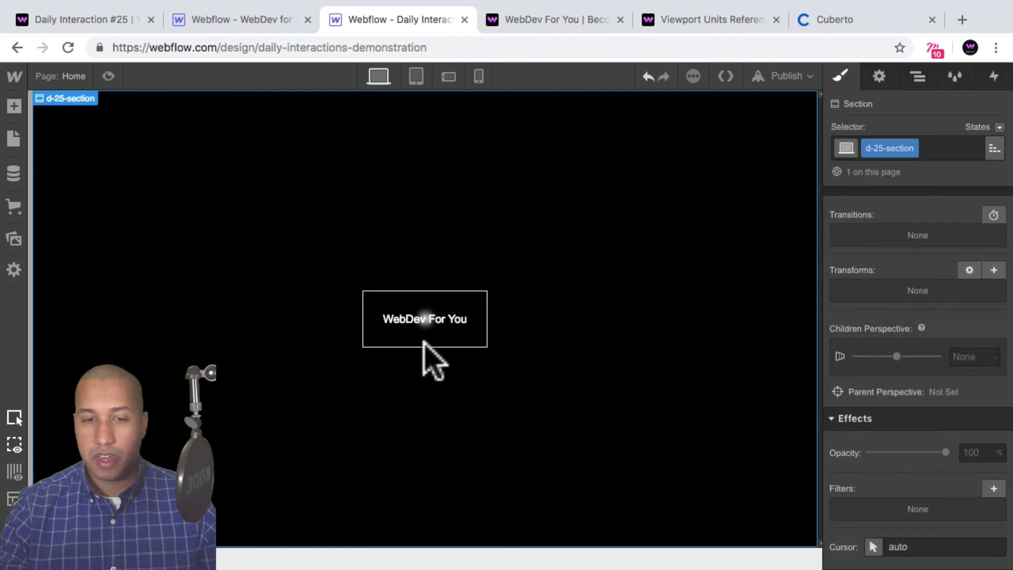
{"action": "left_click", "coordinate": [108, 76]}
{"action": "left_click", "coordinate": [105, 74]}
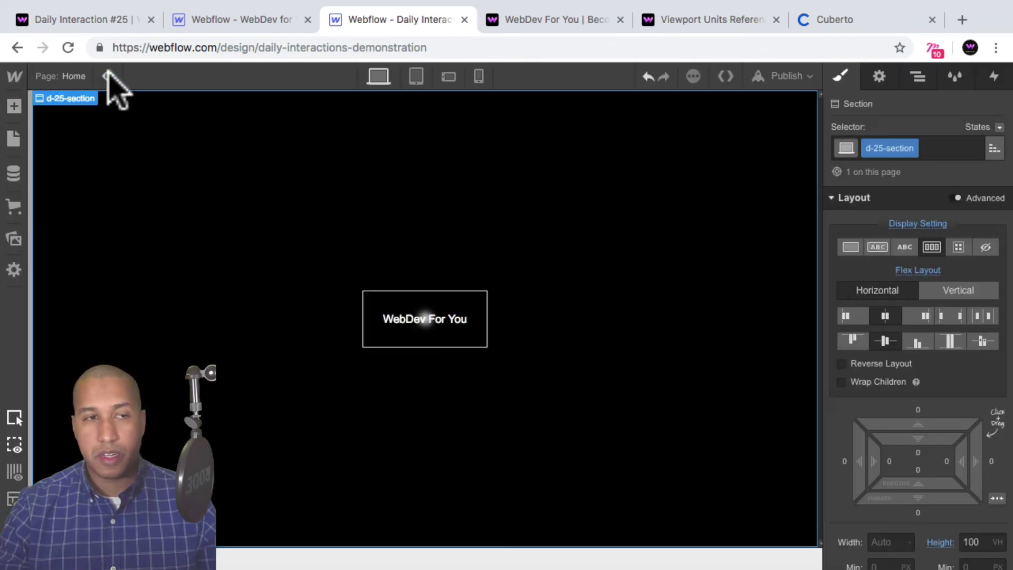
Step: Set the Blur filter on d-25-circle to 2px
{"action": "scroll", "coordinate": [944, 454], "scroll_direction": "down", "scroll_amount": 10}
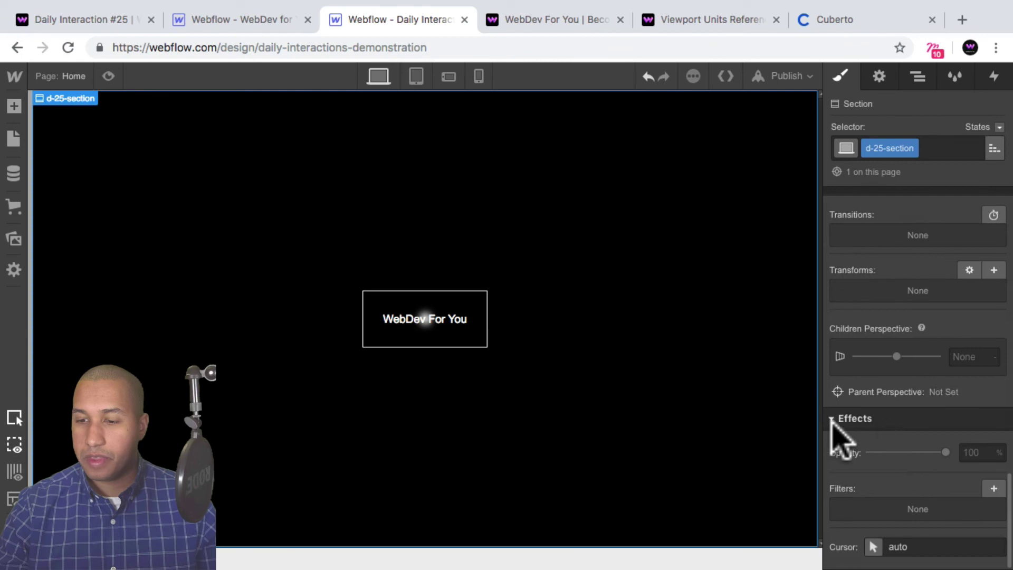
{"action": "left_click", "coordinate": [436, 334]}
{"action": "left_click", "coordinate": [919, 80]}
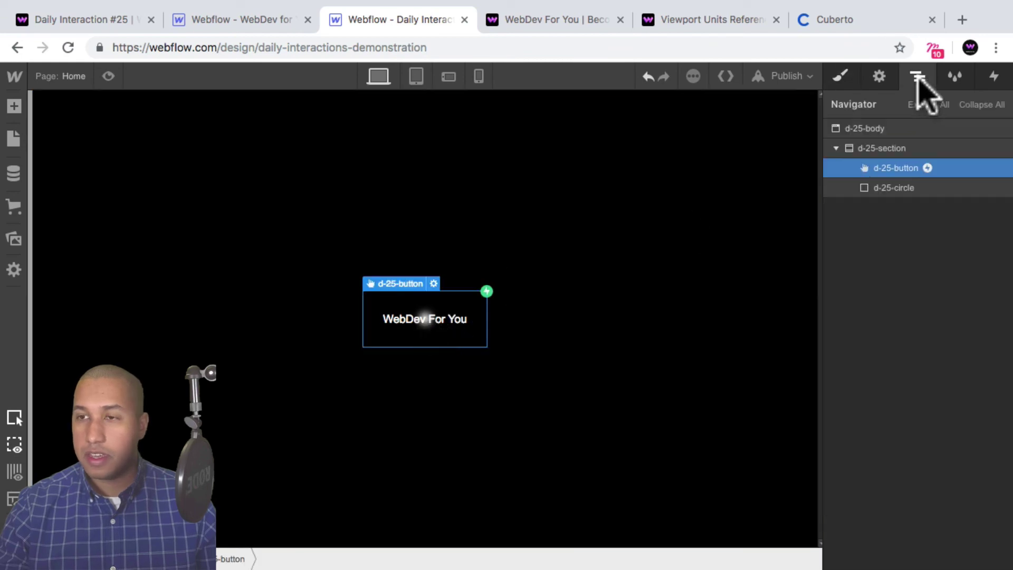
{"action": "left_click", "coordinate": [897, 188]}
{"action": "left_click", "coordinate": [839, 76]}
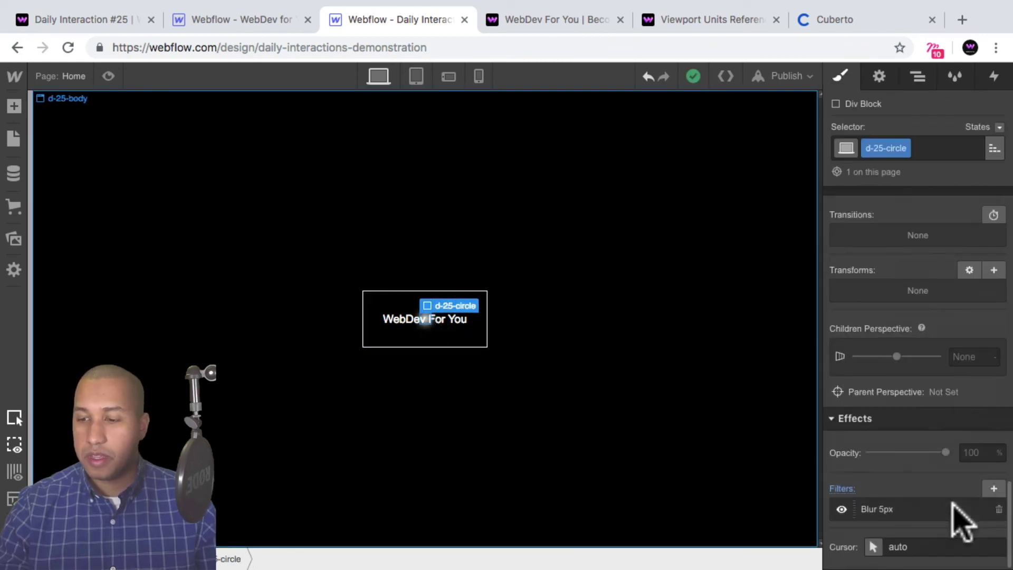
{"action": "left_click", "coordinate": [911, 510]}
{"action": "key", "text": "BackSpace"}
{"action": "type", "text": "2"}
{"action": "key", "text": "Return"}
Step: Set the width and height of d-25-circle to 50 px each
{"action": "scroll", "coordinate": [958, 330], "scroll_direction": "up", "scroll_amount": 15}
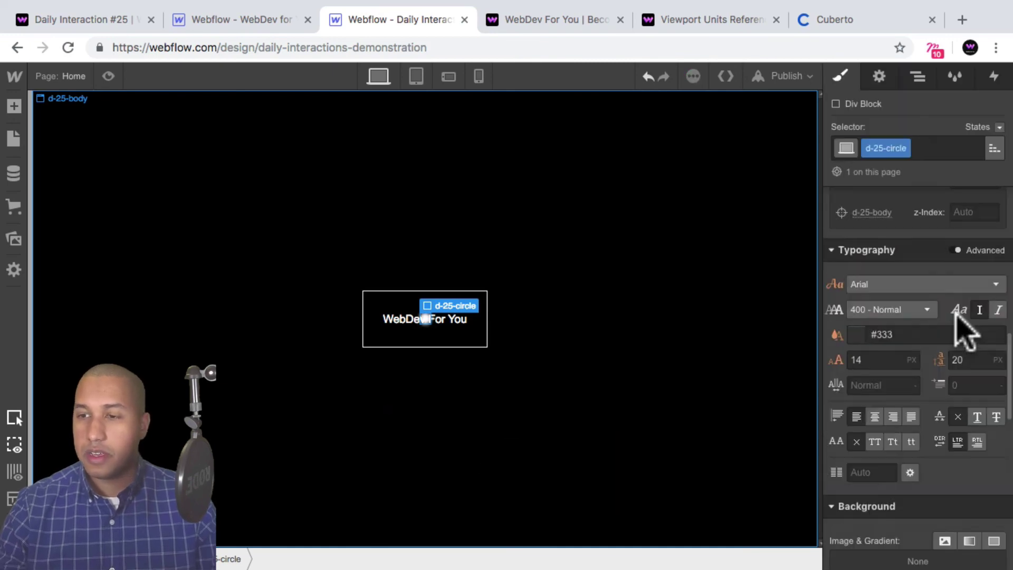
{"action": "double_click", "coordinate": [876, 476]}
{"action": "type", "text": "50"}
{"action": "key", "text": "Tab"}
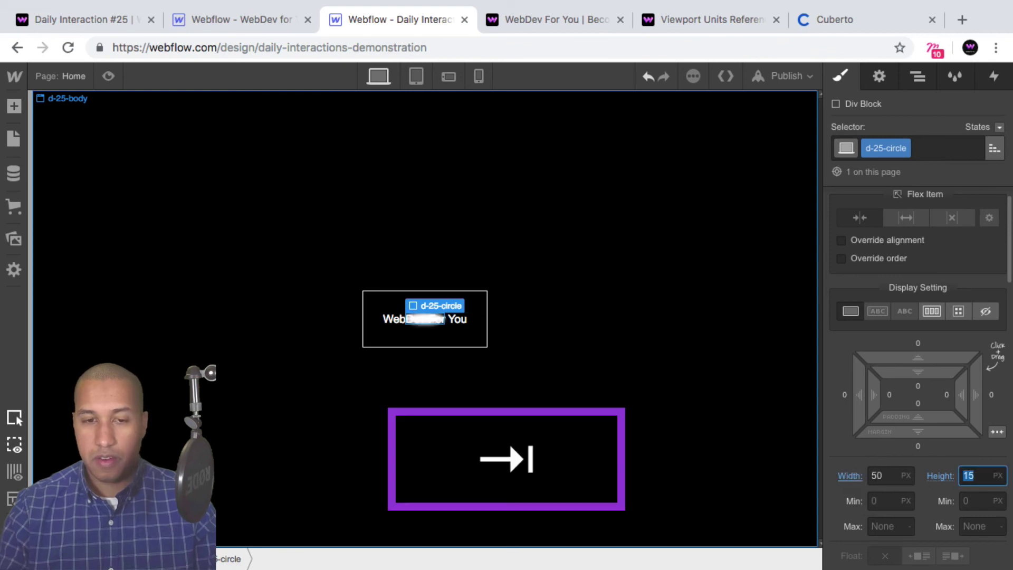
{"action": "key", "text": "Return"}
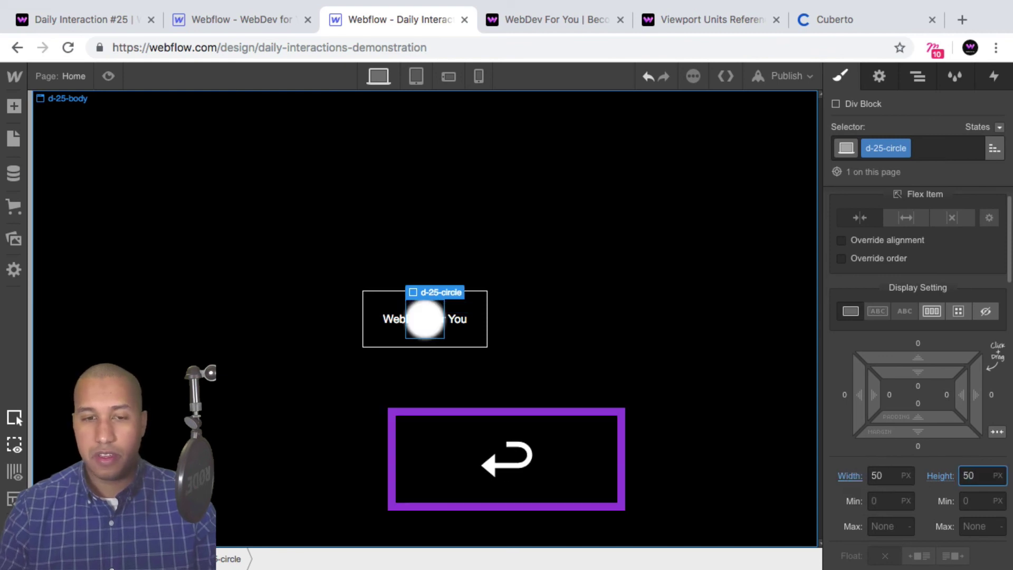
Step: Preview the enlarged cursor and switch to the Cuberto site to compare its cursor
{"action": "left_click", "coordinate": [108, 76]}
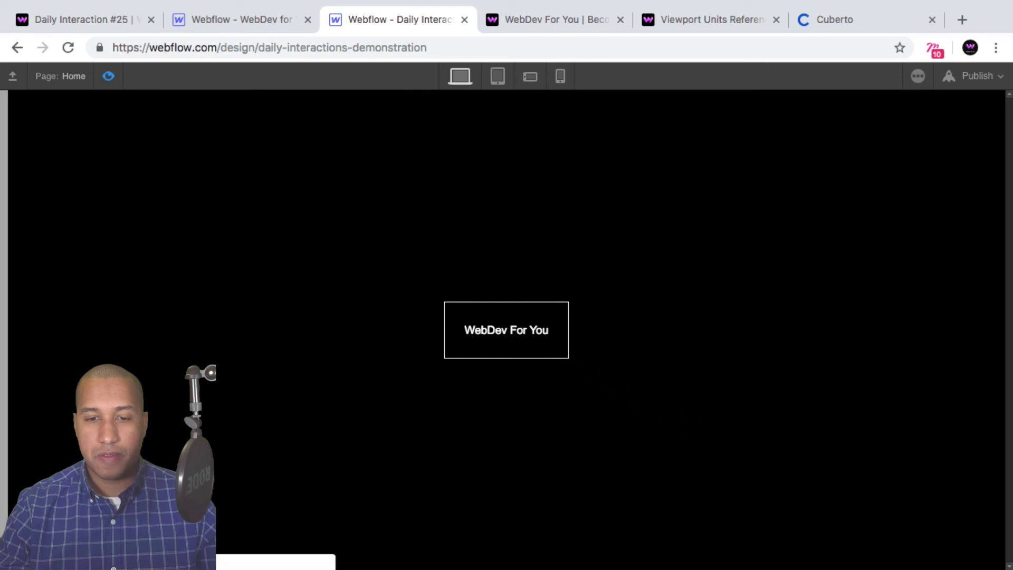
{"action": "left_click", "coordinate": [851, 21]}
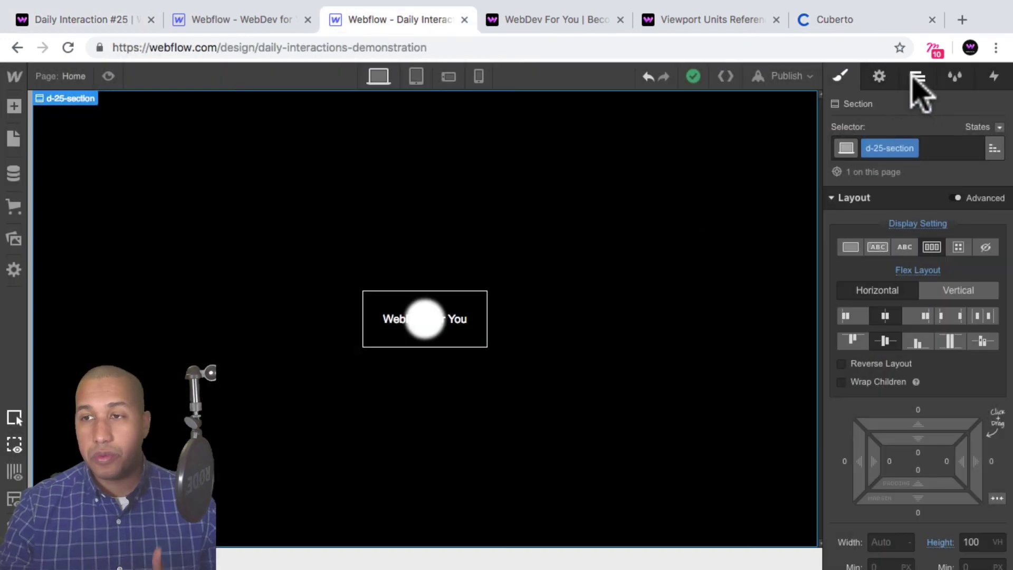
Step: Duplicate d-25-section by copying and pasting it below the original on the page
{"action": "left_click", "coordinate": [916, 77]}
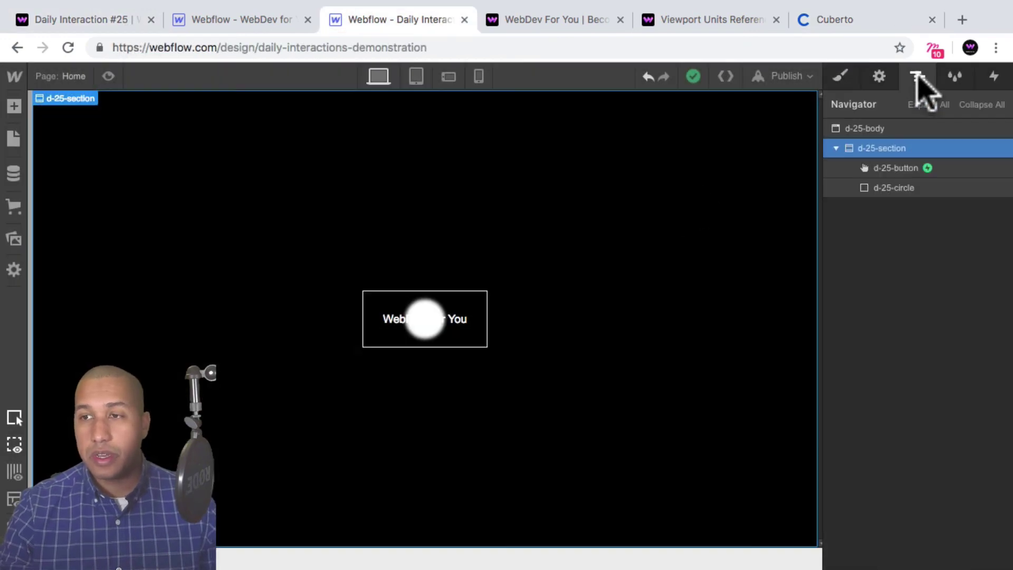
{"action": "key", "text": "super+c"}
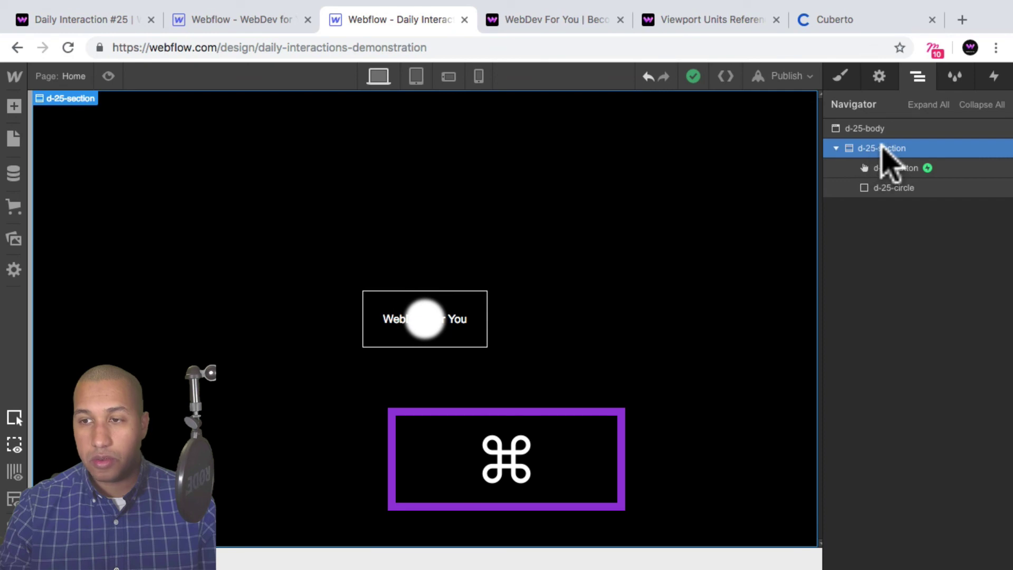
{"action": "key", "text": "super+v"}
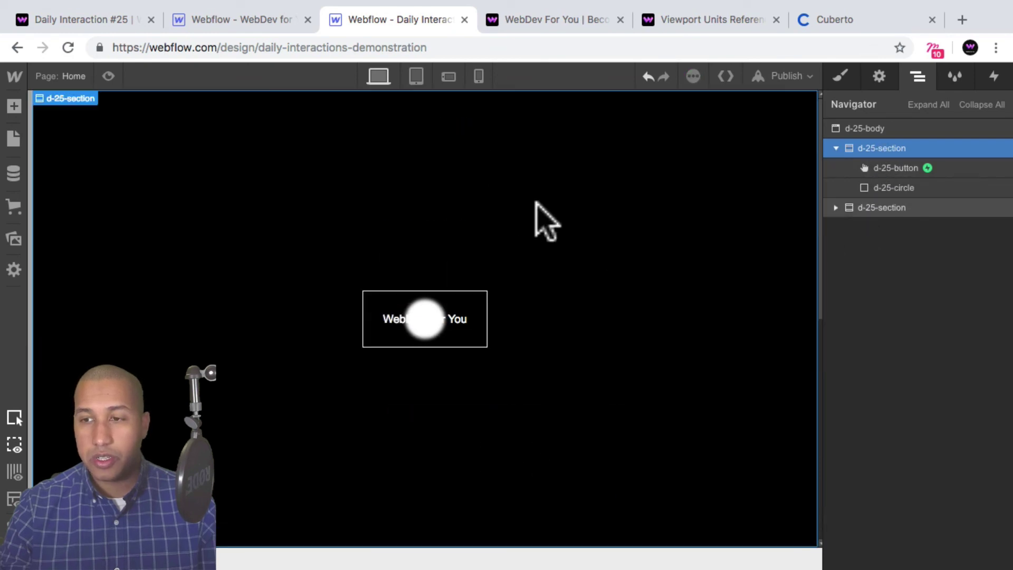
Step: Delete the d-25-button and d-25-circle from the duplicated second d-25-section
{"action": "scroll", "coordinate": [707, 233], "scroll_direction": "down", "scroll_amount": 8}
{"action": "left_click", "coordinate": [835, 208]}
{"action": "left_click", "coordinate": [893, 227]}
{"action": "key", "text": "BackSpace"}
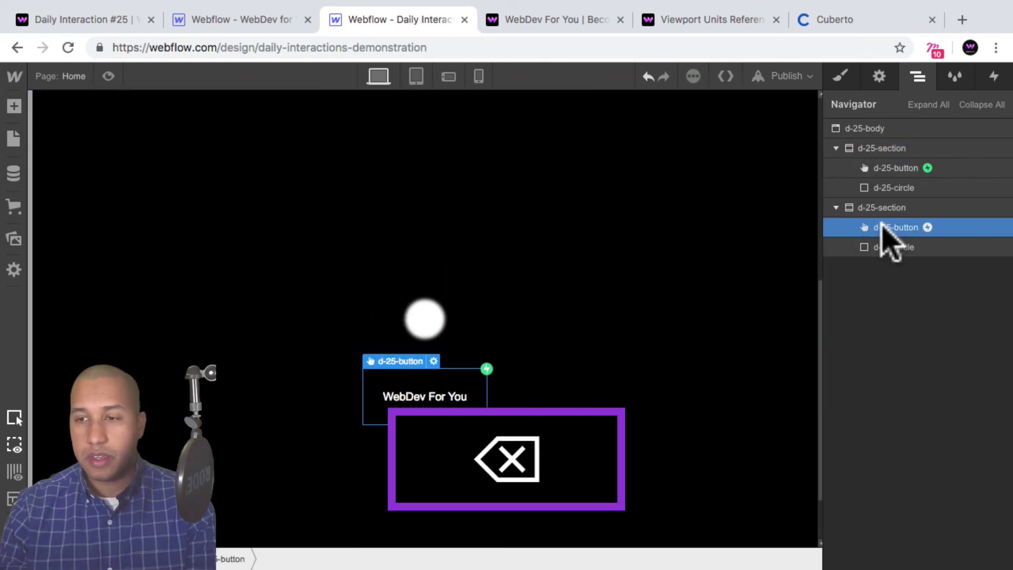
{"action": "key", "text": "BackSpace"}
Step: Add the combo class "two" to the second, empty d-25-section
{"action": "left_click", "coordinate": [431, 332]}
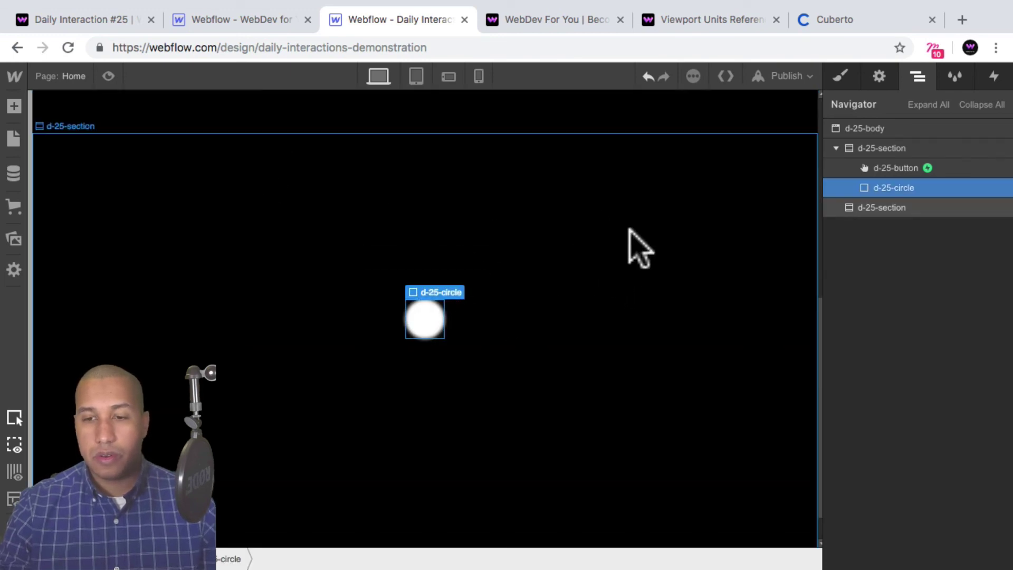
{"action": "left_click", "coordinate": [865, 208]}
{"action": "left_click", "coordinate": [838, 73]}
{"action": "left_click", "coordinate": [927, 146]}
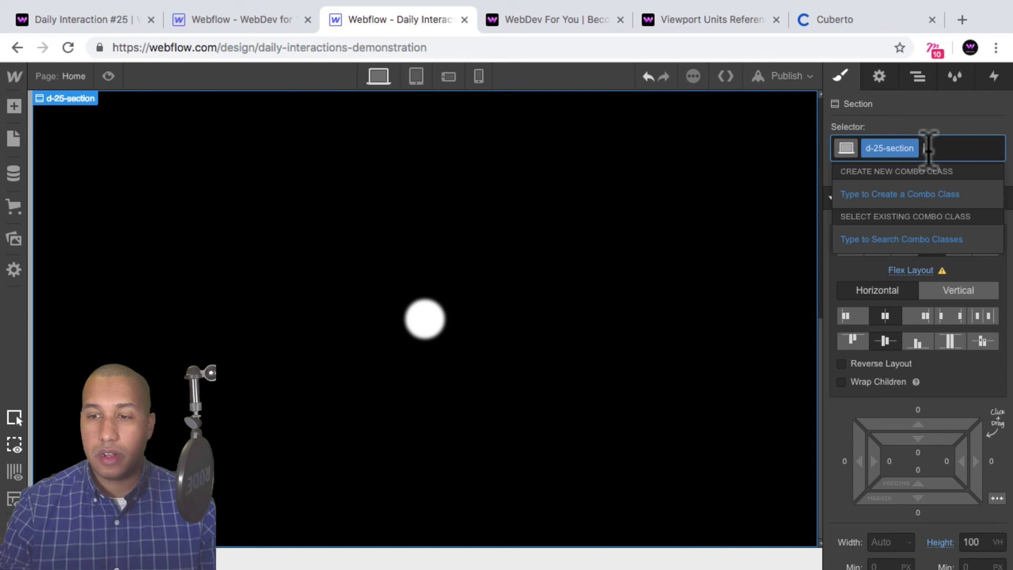
{"action": "type", "text": "s"}
{"action": "key", "text": "BackSpace"}
{"action": "type", "text": "two"}
{"action": "key", "text": "Return"}
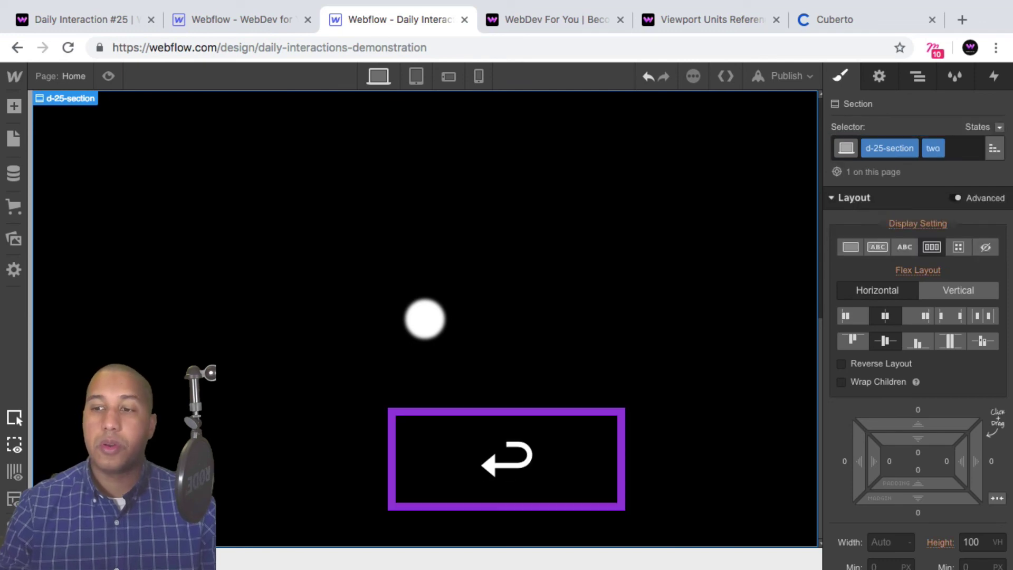
Step: Set the second section's background colour to purple #4d16dd
{"action": "scroll", "coordinate": [938, 249], "scroll_direction": "down", "scroll_amount": 10}
{"action": "scroll", "coordinate": [936, 254], "scroll_direction": "up", "scroll_amount": 5}
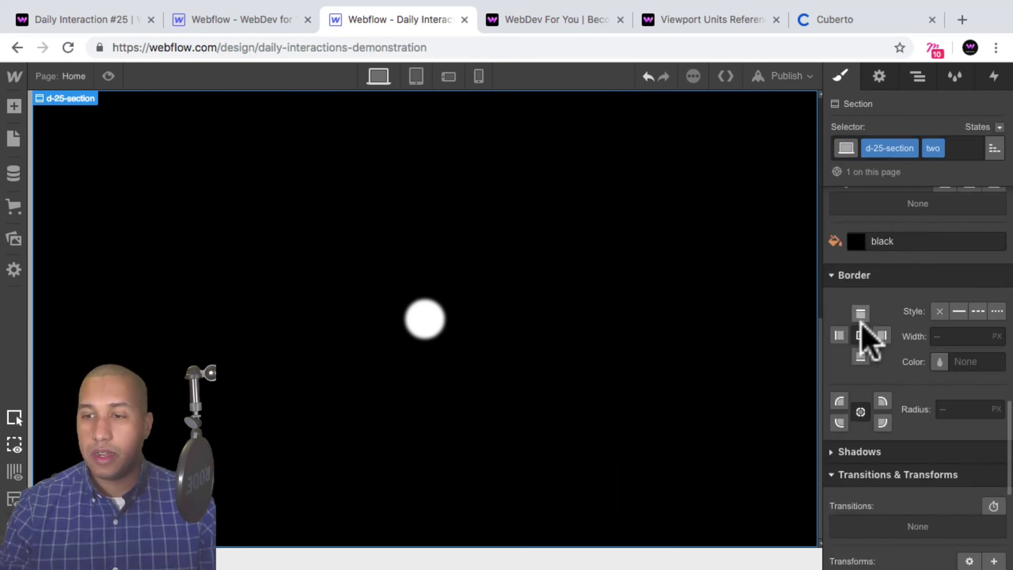
{"action": "left_click", "coordinate": [857, 242]}
{"action": "left_click", "coordinate": [899, 462]}
{"action": "left_click", "coordinate": [611, 330]}
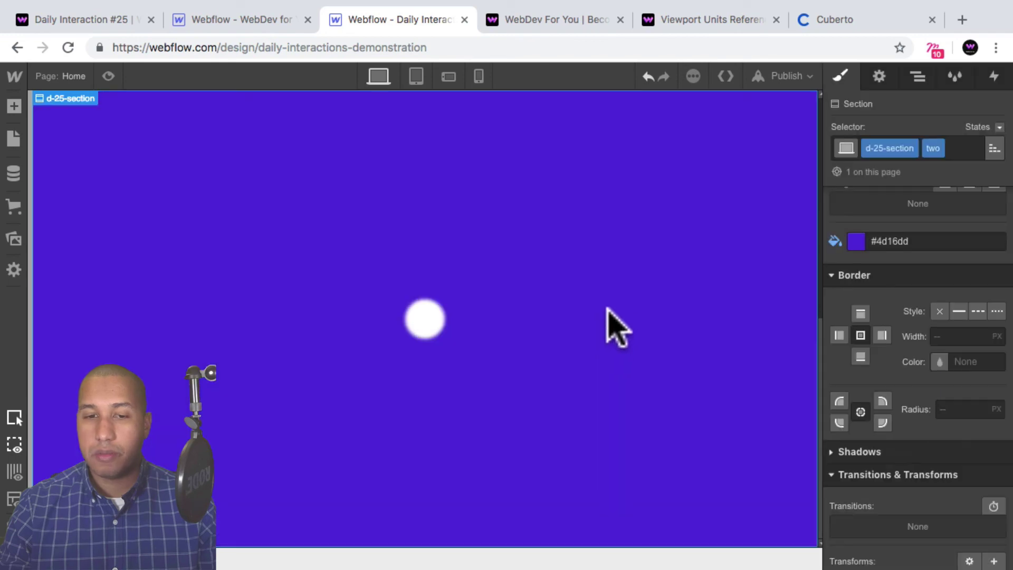
Step: Preview the page and scroll between both sections to check how the cursor circle behaves
{"action": "left_click", "coordinate": [109, 76]}
{"action": "scroll", "coordinate": [472, 189], "scroll_direction": "down", "scroll_amount": 5}
{"action": "scroll", "coordinate": [446, 207], "scroll_direction": "up", "scroll_amount": 5}
{"action": "scroll", "coordinate": [348, 292], "scroll_direction": "down", "scroll_amount": 5}
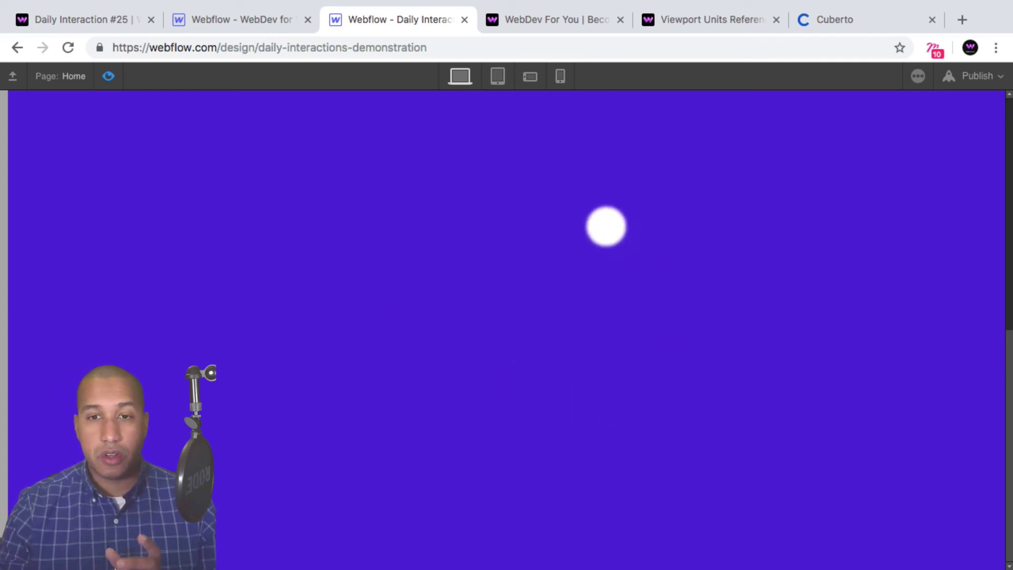
{"action": "scroll", "coordinate": [605, 225], "scroll_direction": "up", "scroll_amount": 5}
{"action": "left_click", "coordinate": [109, 76]}
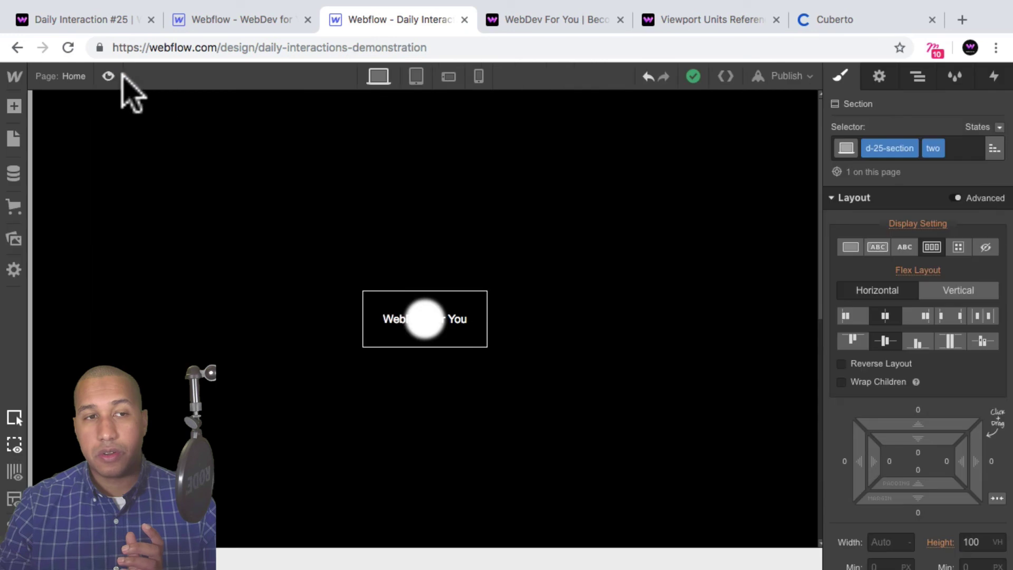
Step: Inspect the position setting of d-25-circle and preview the cursor around the link button again
{"action": "left_click", "coordinate": [918, 76]}
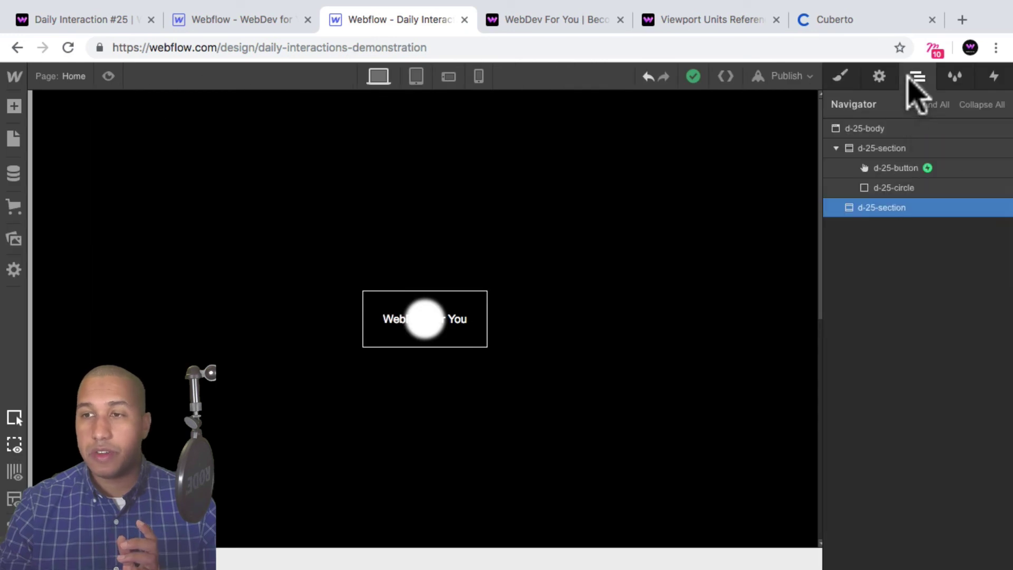
{"action": "left_click", "coordinate": [897, 188]}
{"action": "left_click", "coordinate": [839, 76]}
{"action": "scroll", "coordinate": [973, 259], "scroll_direction": "down", "scroll_amount": 5}
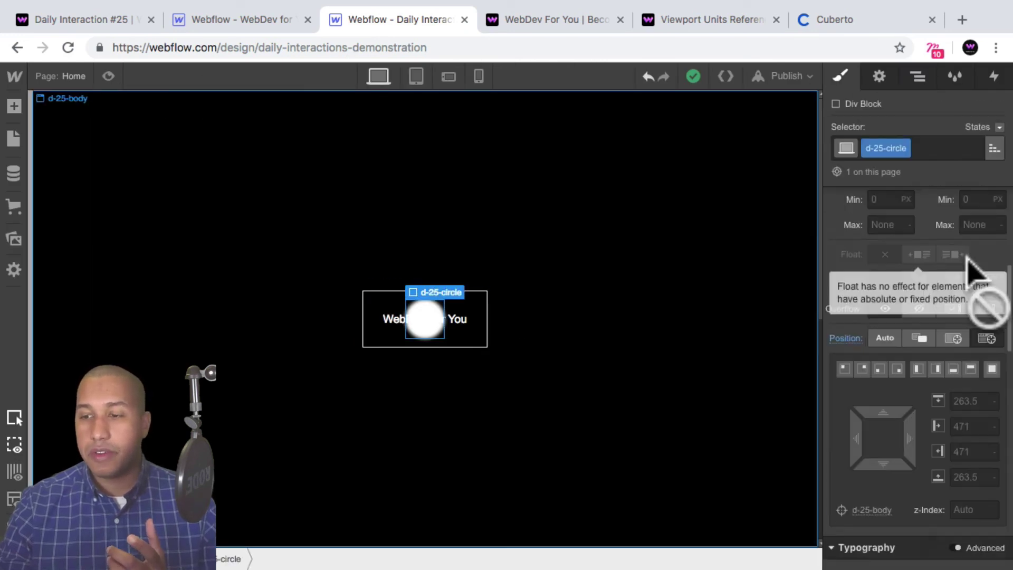
{"action": "left_click", "coordinate": [109, 76]}
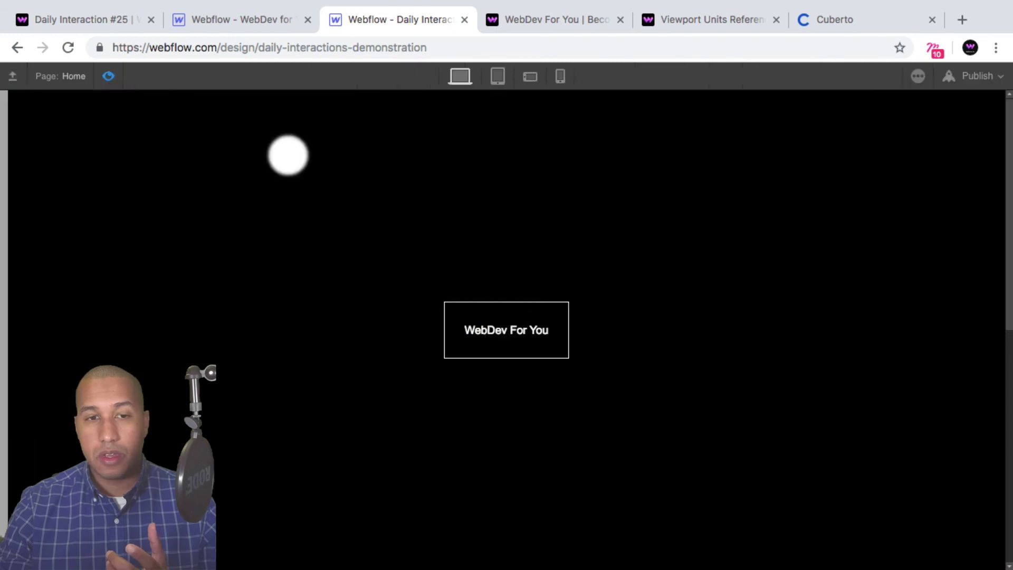
{"action": "scroll", "coordinate": [507, 327], "scroll_direction": "up", "scroll_amount": 10}
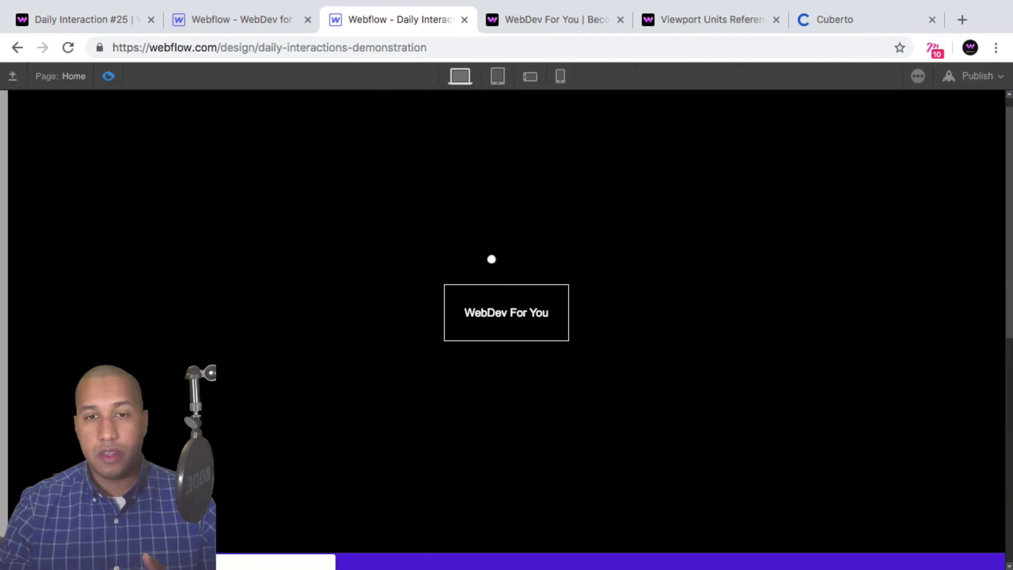
Step: Leave the preview and set the position of d-25-circle to Fixed
{"action": "left_click", "coordinate": [108, 76]}
{"action": "scroll", "coordinate": [968, 271], "scroll_direction": "down", "scroll_amount": 3}
{"action": "scroll", "coordinate": [958, 295], "scroll_direction": "down", "scroll_amount": 5}
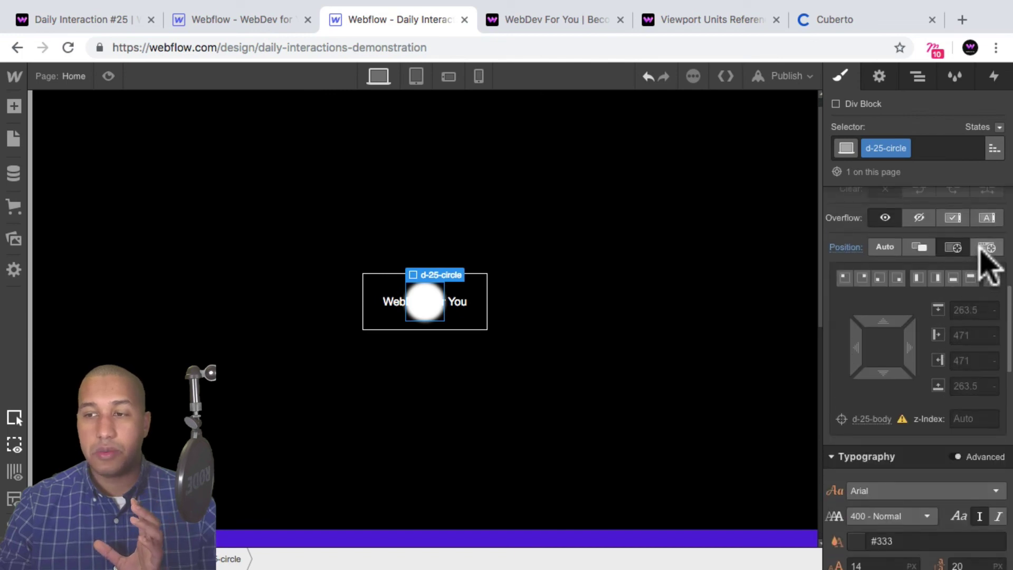
{"action": "left_click", "coordinate": [982, 245]}
Step: Preview the page and scroll between the black and purple sections to check the fixed cursor circle
{"action": "left_click", "coordinate": [108, 76]}
{"action": "scroll", "coordinate": [528, 316], "scroll_direction": "down", "scroll_amount": 5}
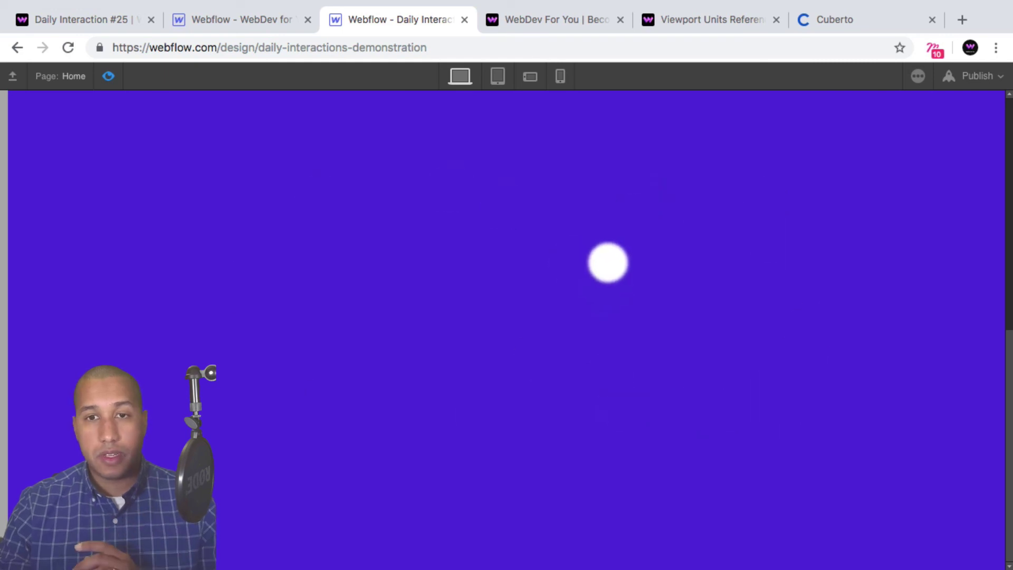
{"action": "scroll", "coordinate": [608, 266], "scroll_direction": "up", "scroll_amount": 1}
{"action": "scroll", "coordinate": [607, 269], "scroll_direction": "up", "scroll_amount": 5}
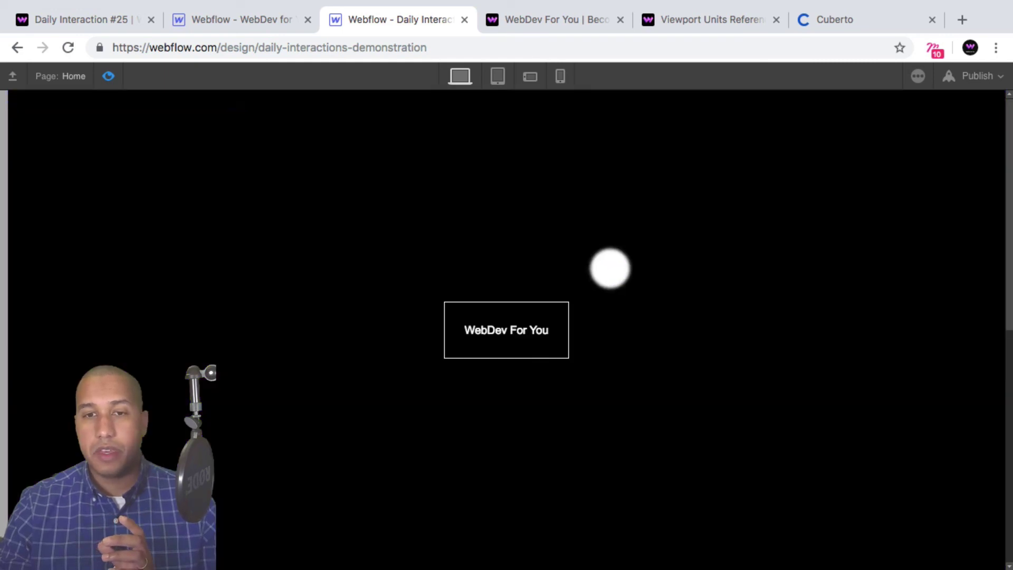
{"action": "left_click", "coordinate": [108, 74]}
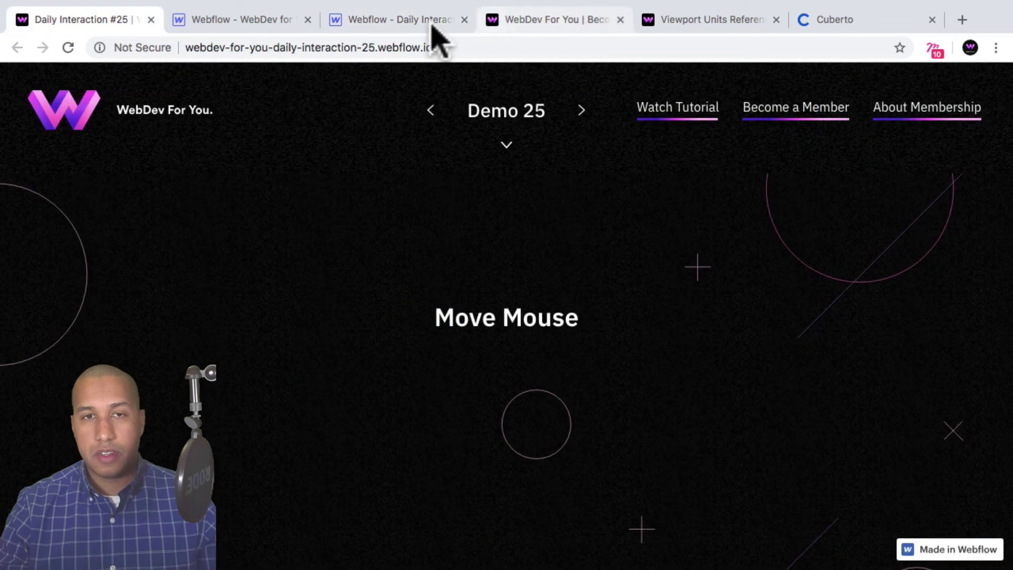
Step: Compare the cursor build in the Webflow designer with the Cuberto site and the published Demo 25 page
{"action": "left_click", "coordinate": [428, 22]}
{"action": "left_click", "coordinate": [107, 75]}
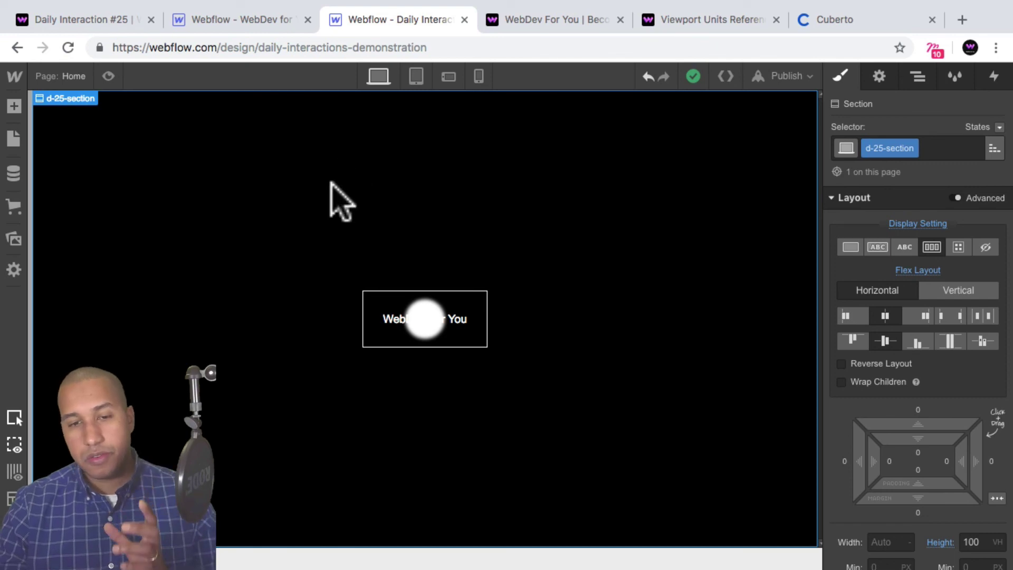
{"action": "left_click", "coordinate": [827, 21]}
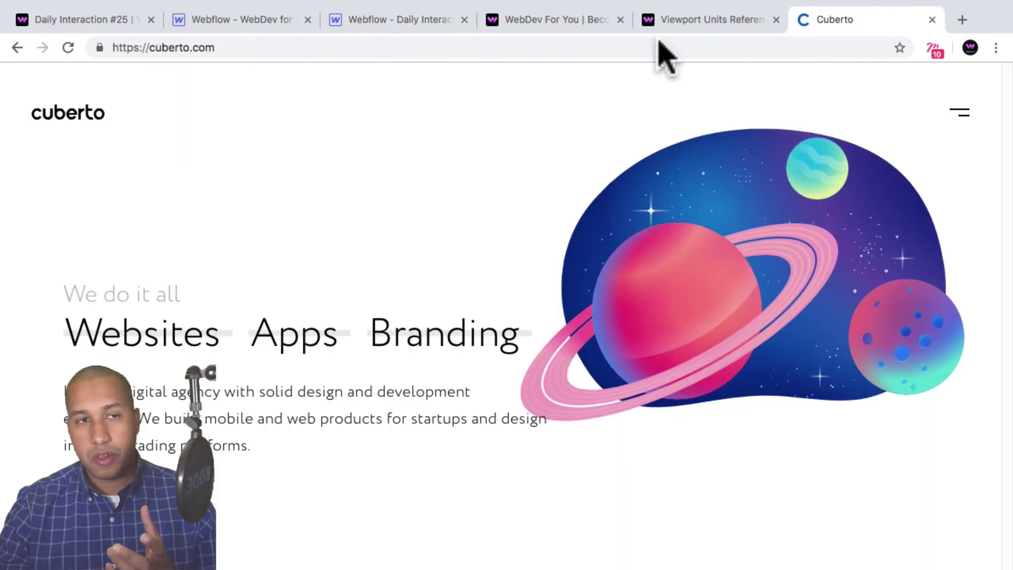
{"action": "left_click", "coordinate": [108, 24]}
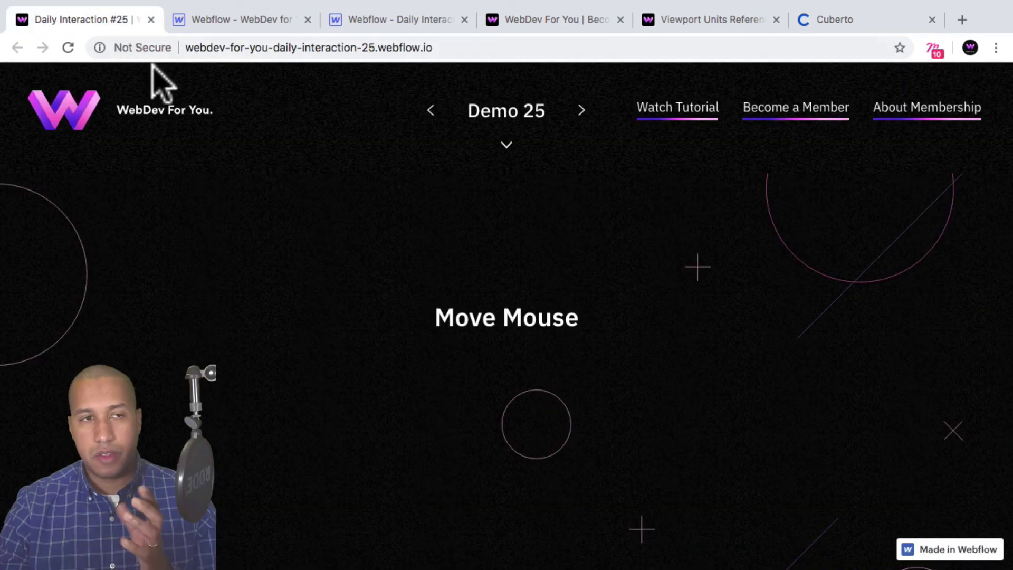
{"action": "left_click", "coordinate": [394, 21]}
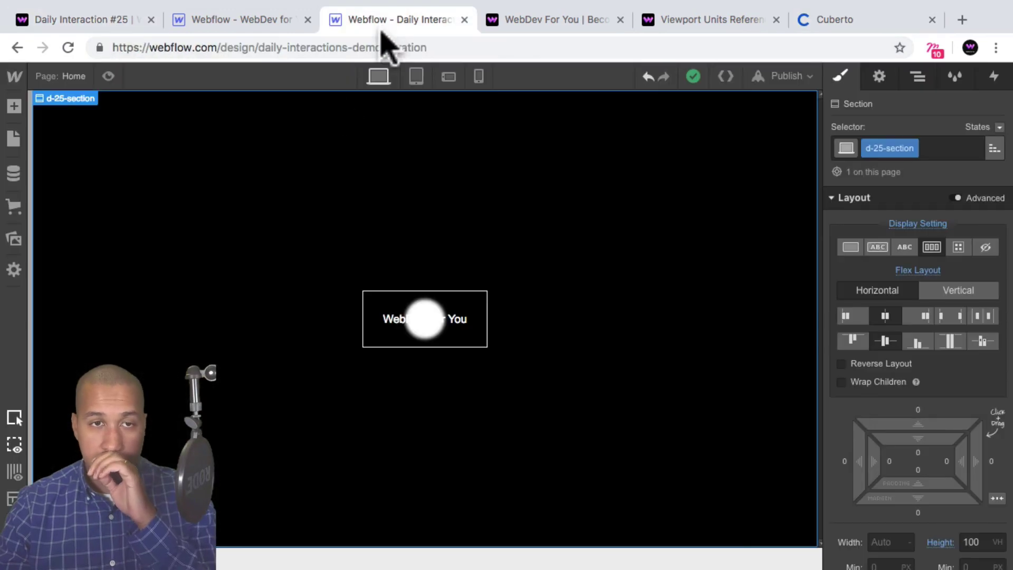
{"action": "left_click", "coordinate": [110, 22]}
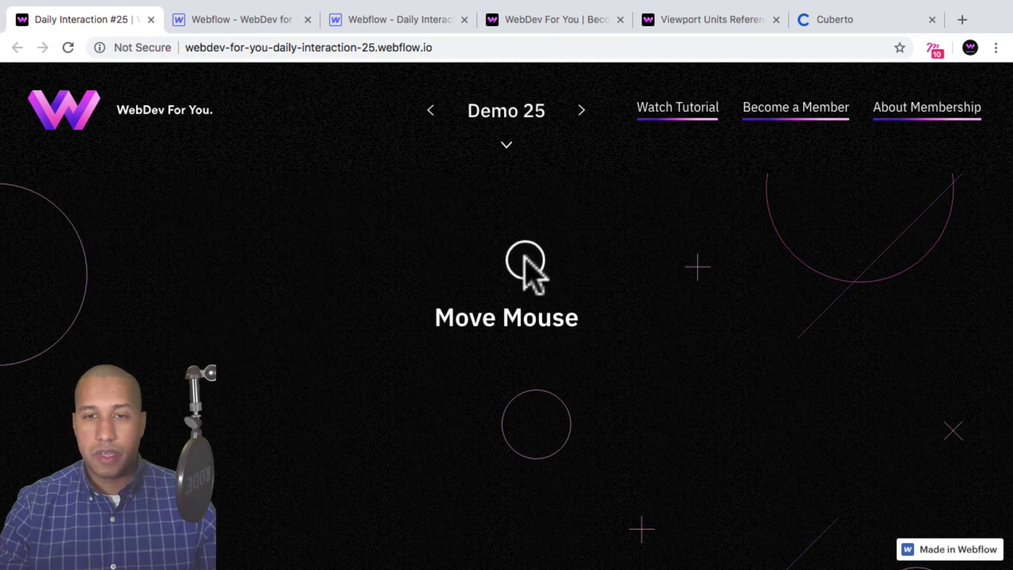